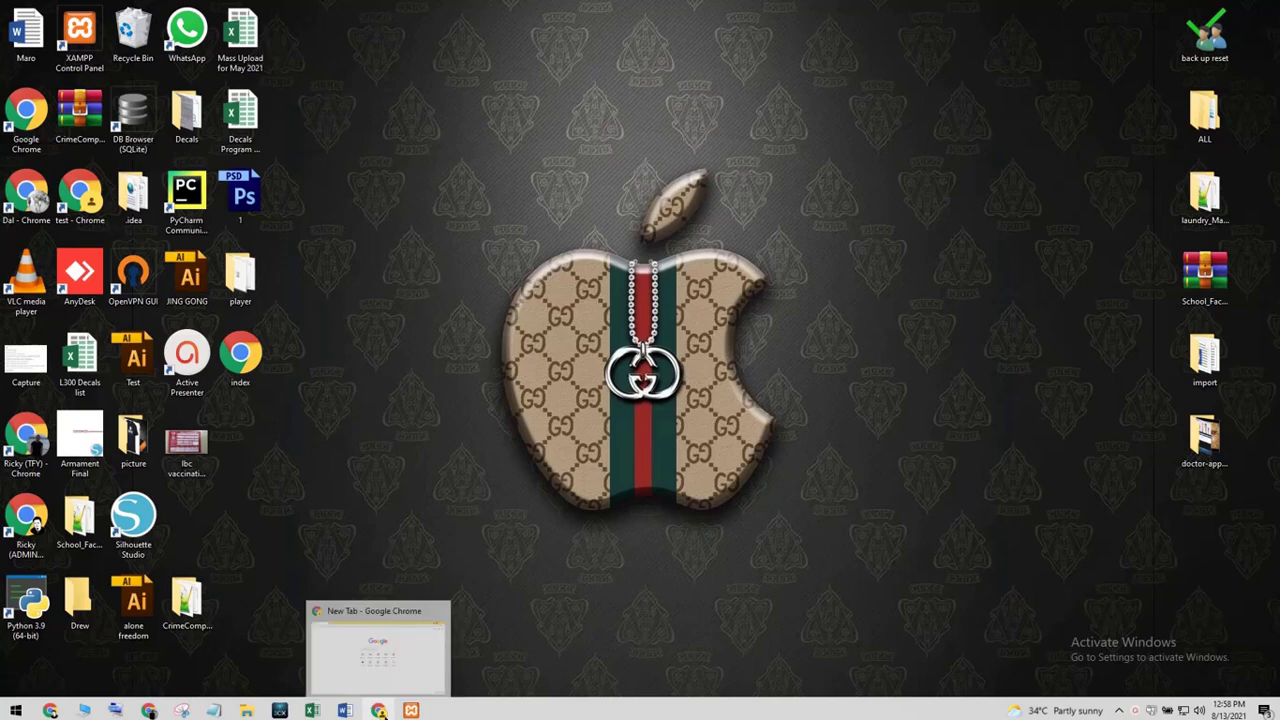
- Restore the minimized PN-book folder window from its taskbar preview
left_click(246, 710)
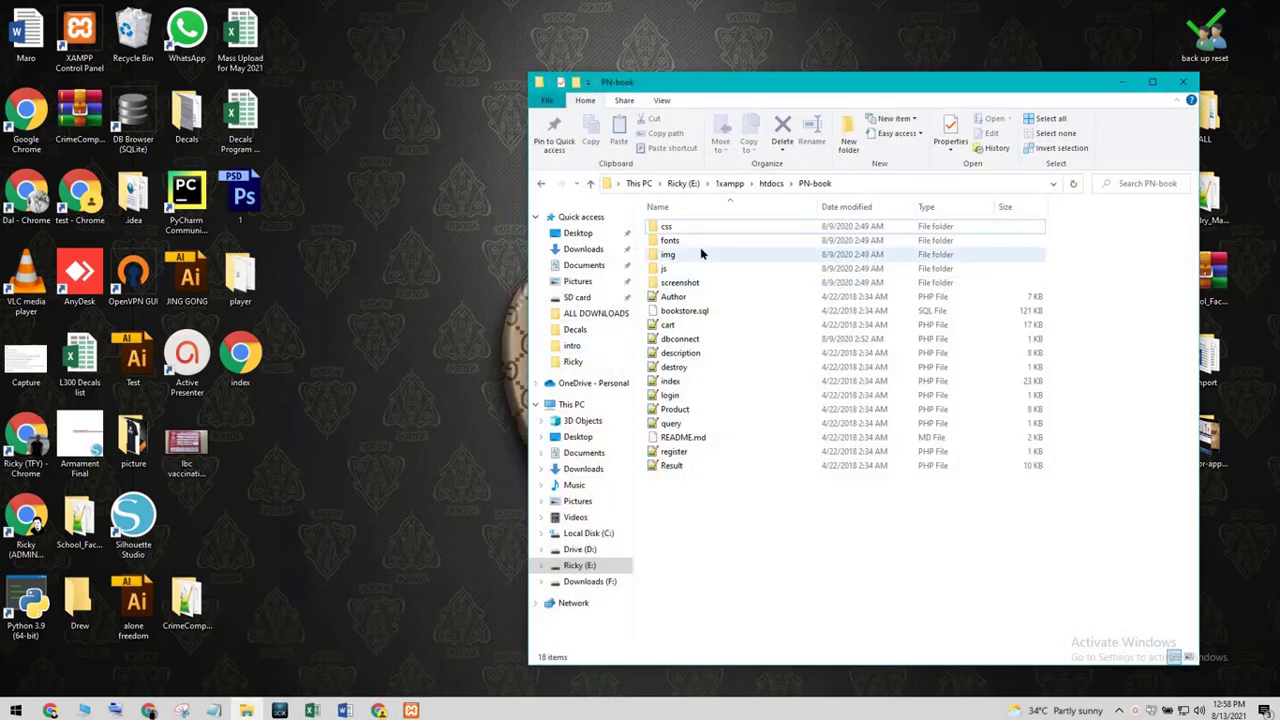
- Open the PN-book folder's index.php with Notepad++ after a brief look into img
double_click(706, 250)
left_click(541, 185)
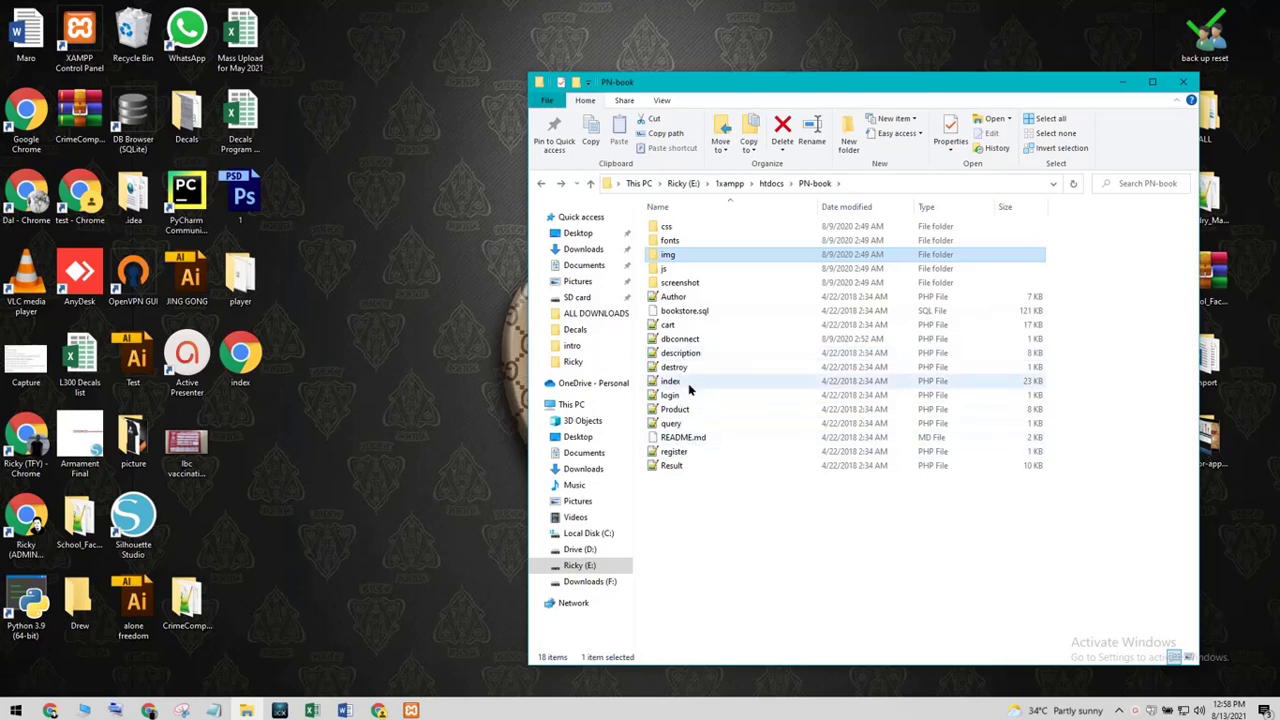
left_click(683, 381)
right_click(683, 381)
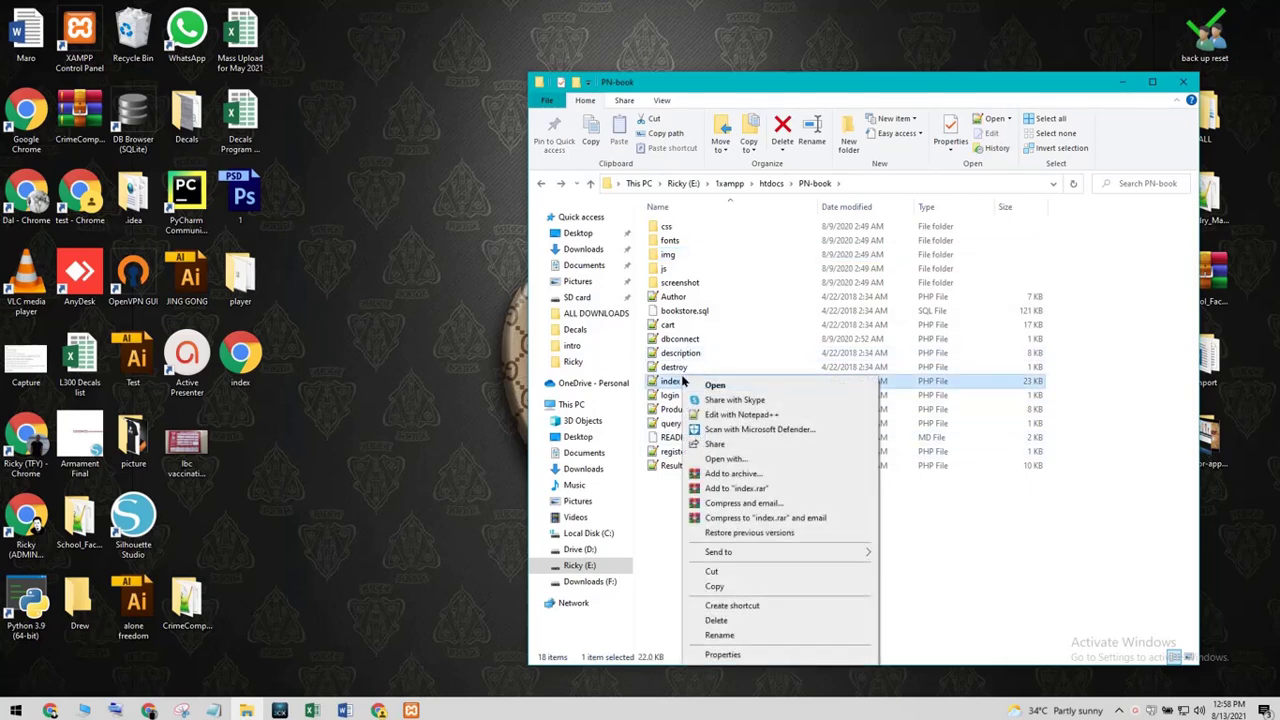
left_click(700, 423)
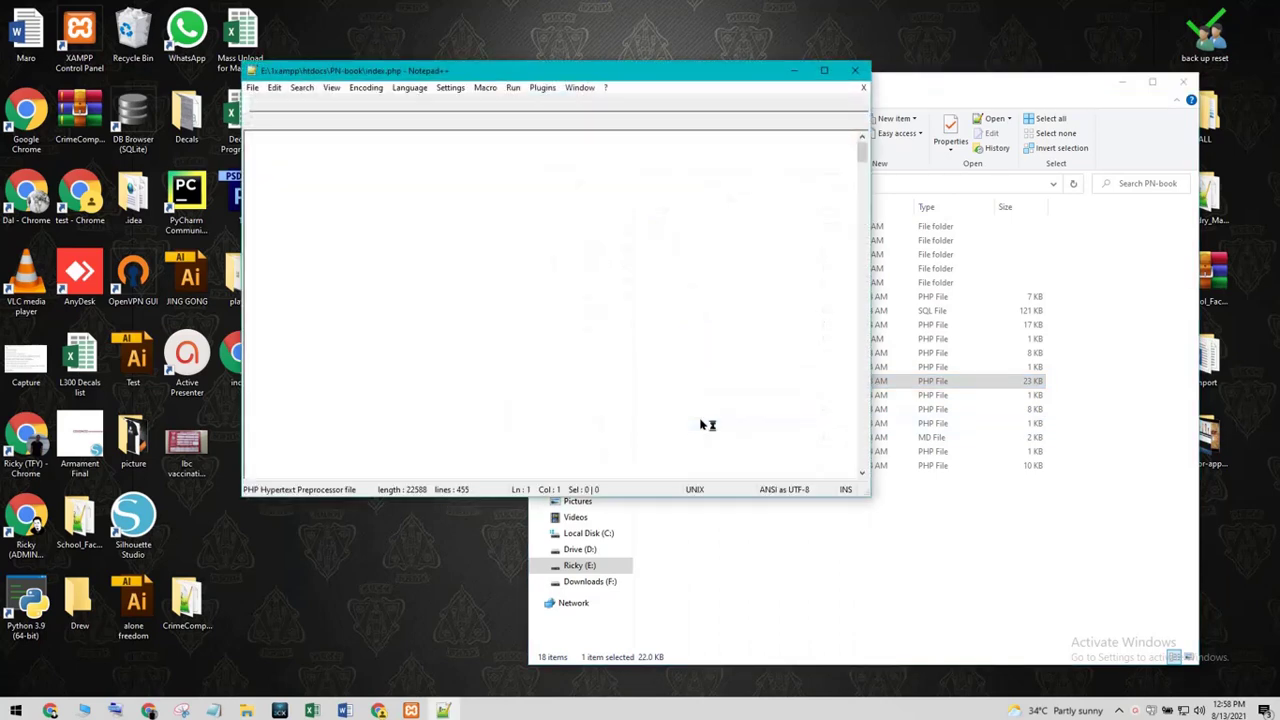
- Launch index.php in Chrome from Notepad++'s Run menu and move the browser window up
left_click(512, 88)
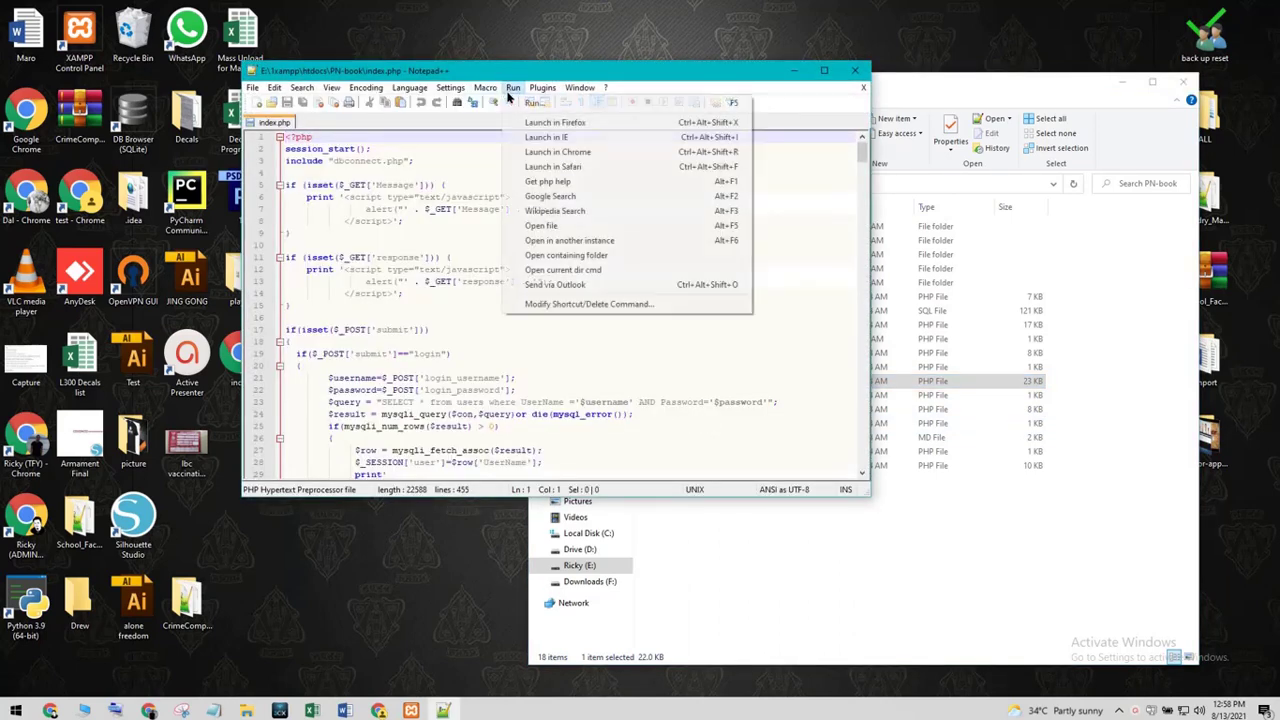
left_click(541, 153)
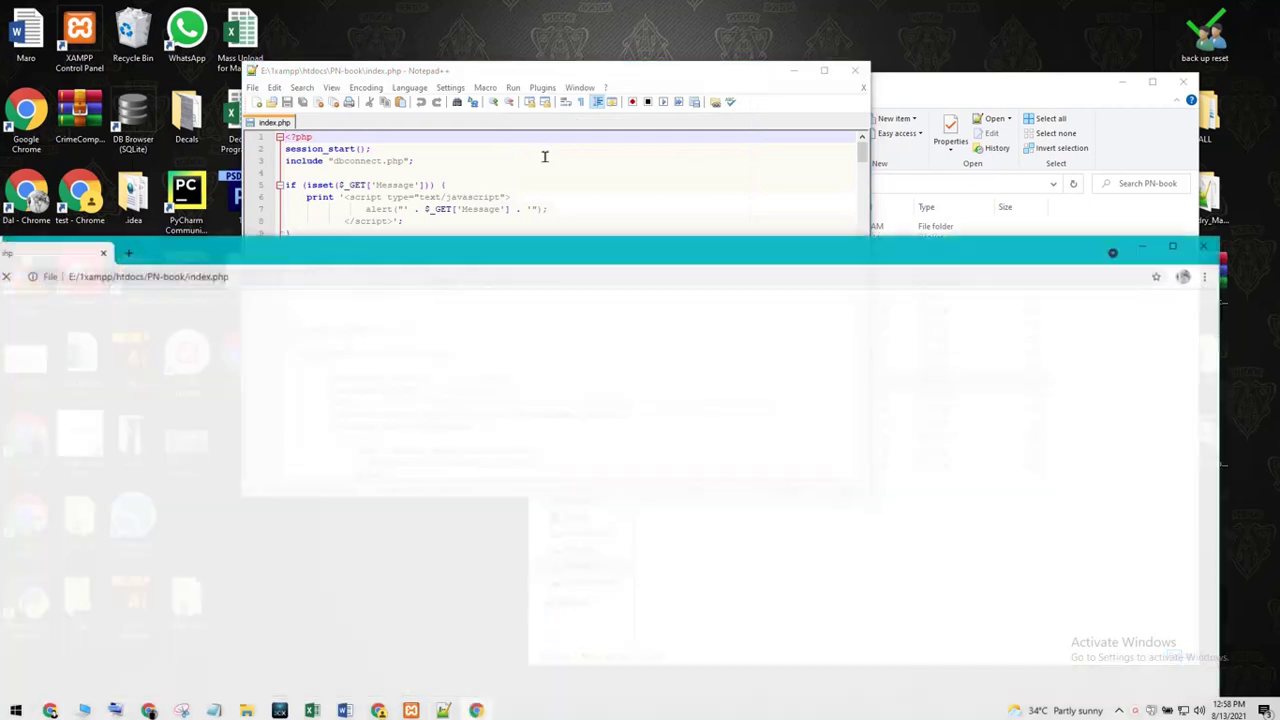
left_click_drag(574, 257, 651, 63)
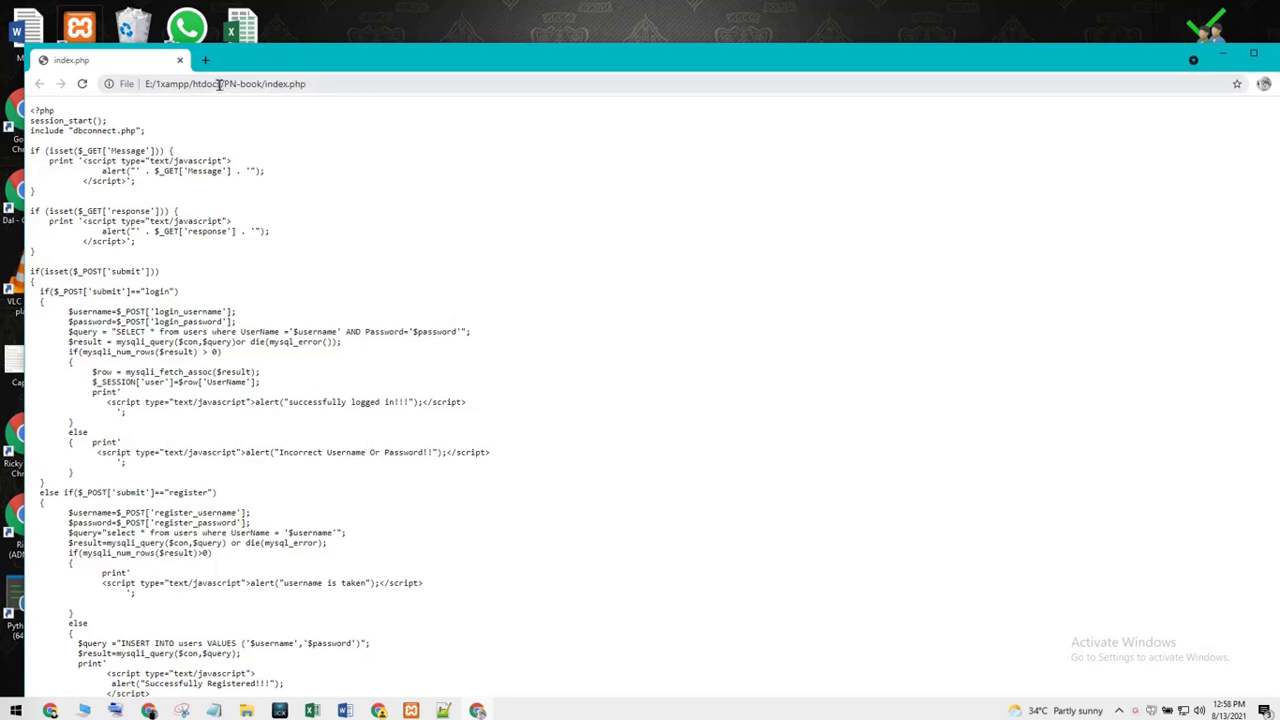
- Load localhost/PN-book/index.php in a maximized Chrome and dismiss the Entrance Exam login alert
left_click_drag(219, 84, 85, 112)
key("BackSpace")
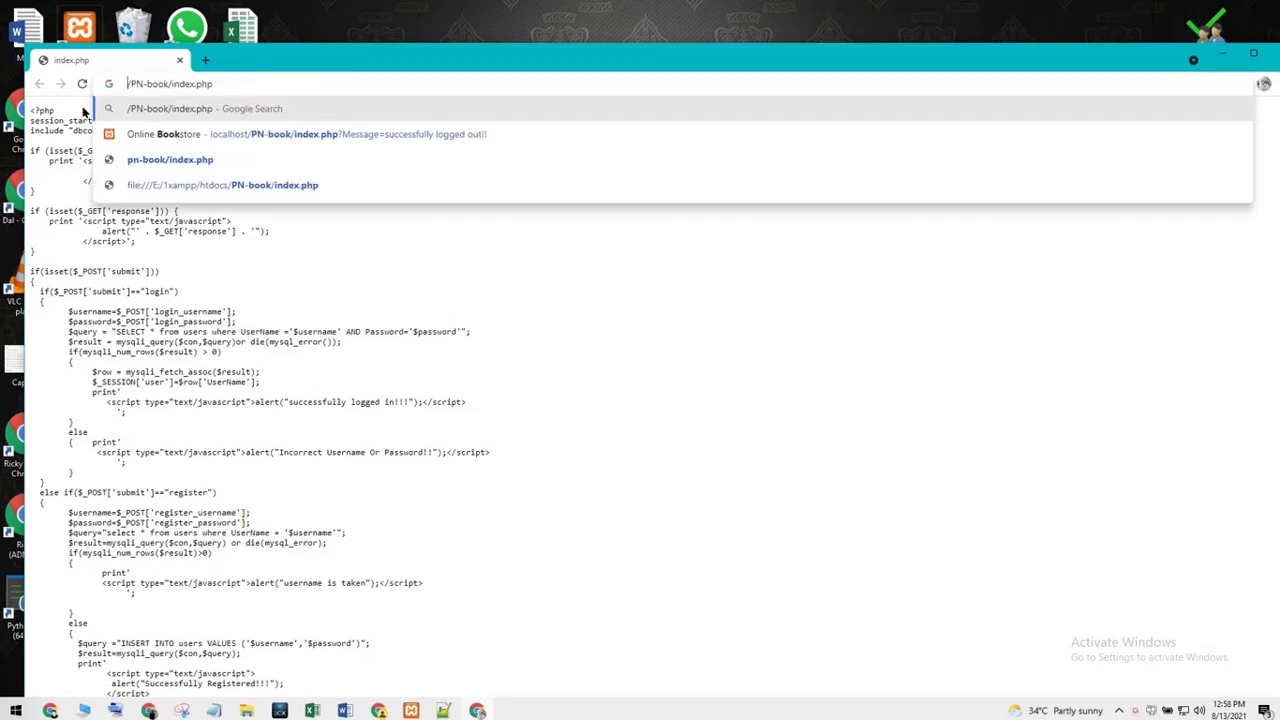
type("local")
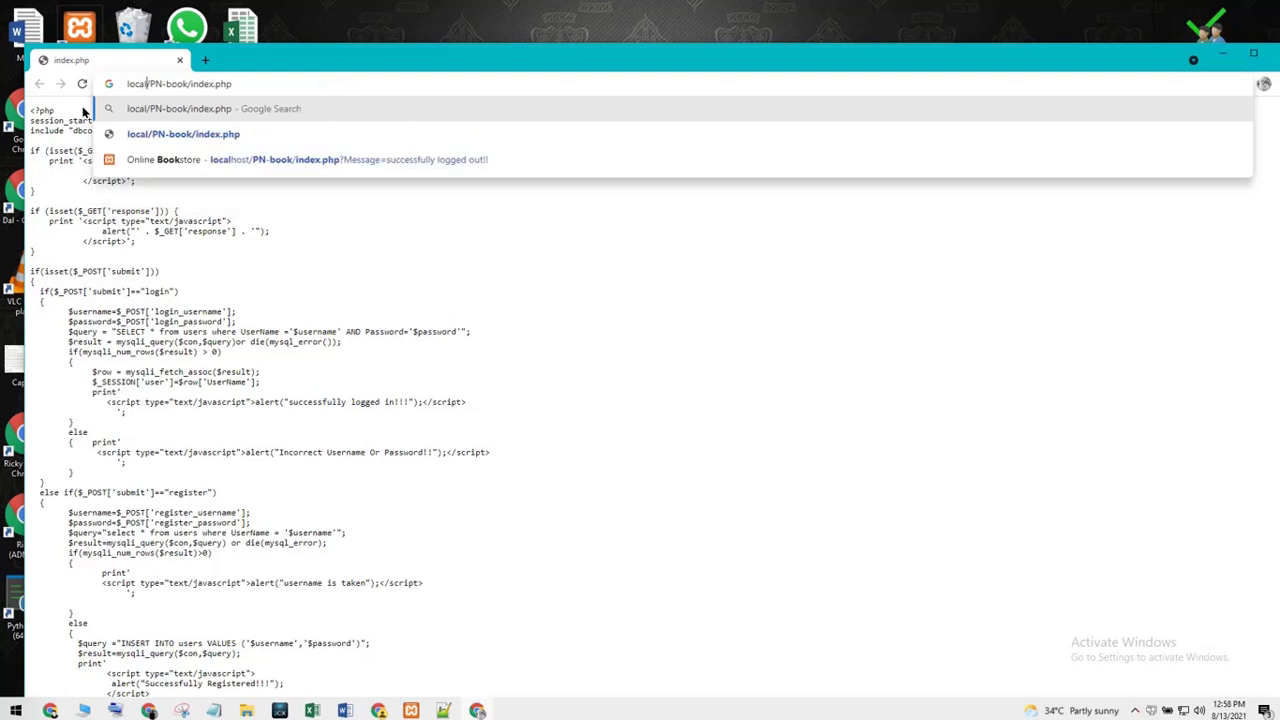
type("host")
key("Return")
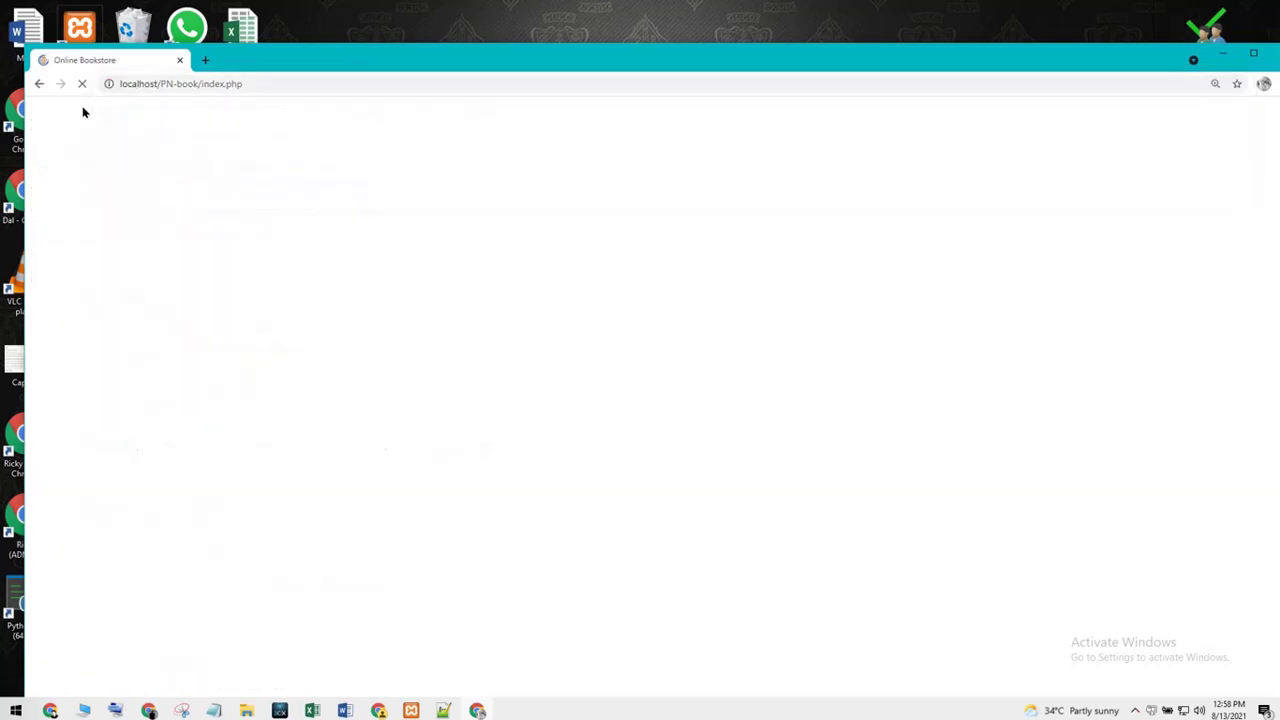
key("super+Up")
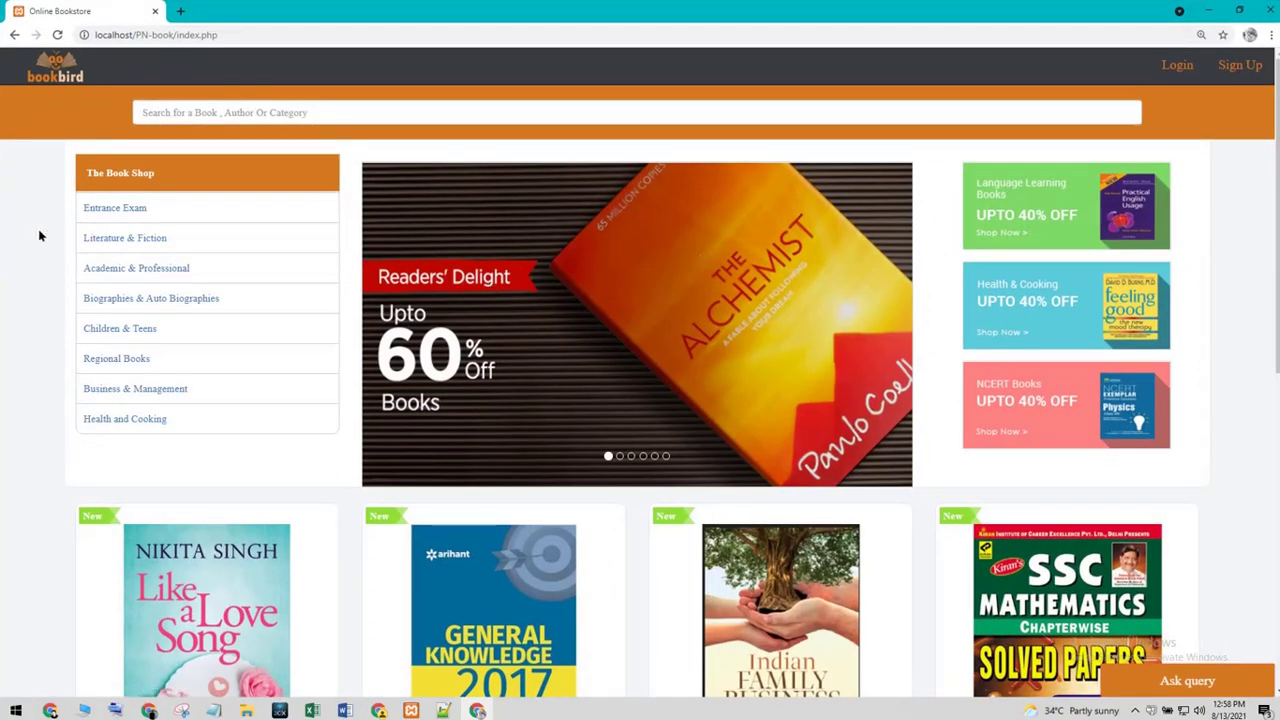
left_click(114, 210)
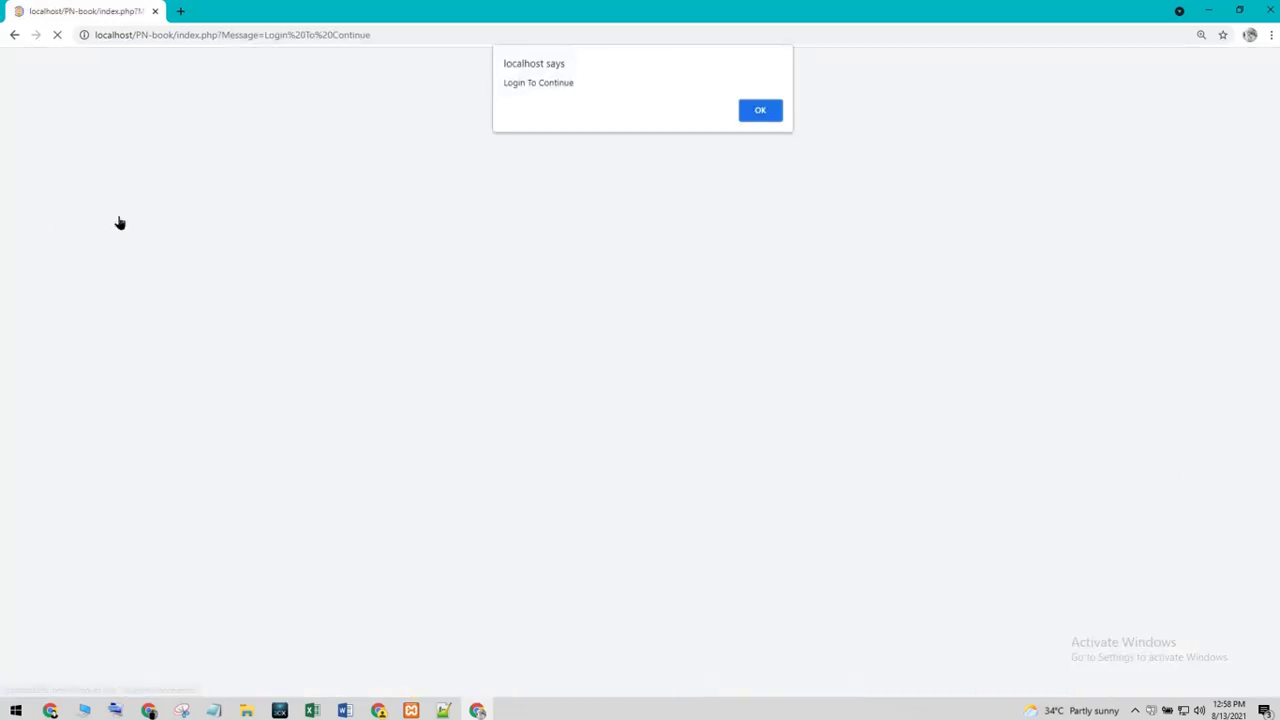
left_click(756, 105)
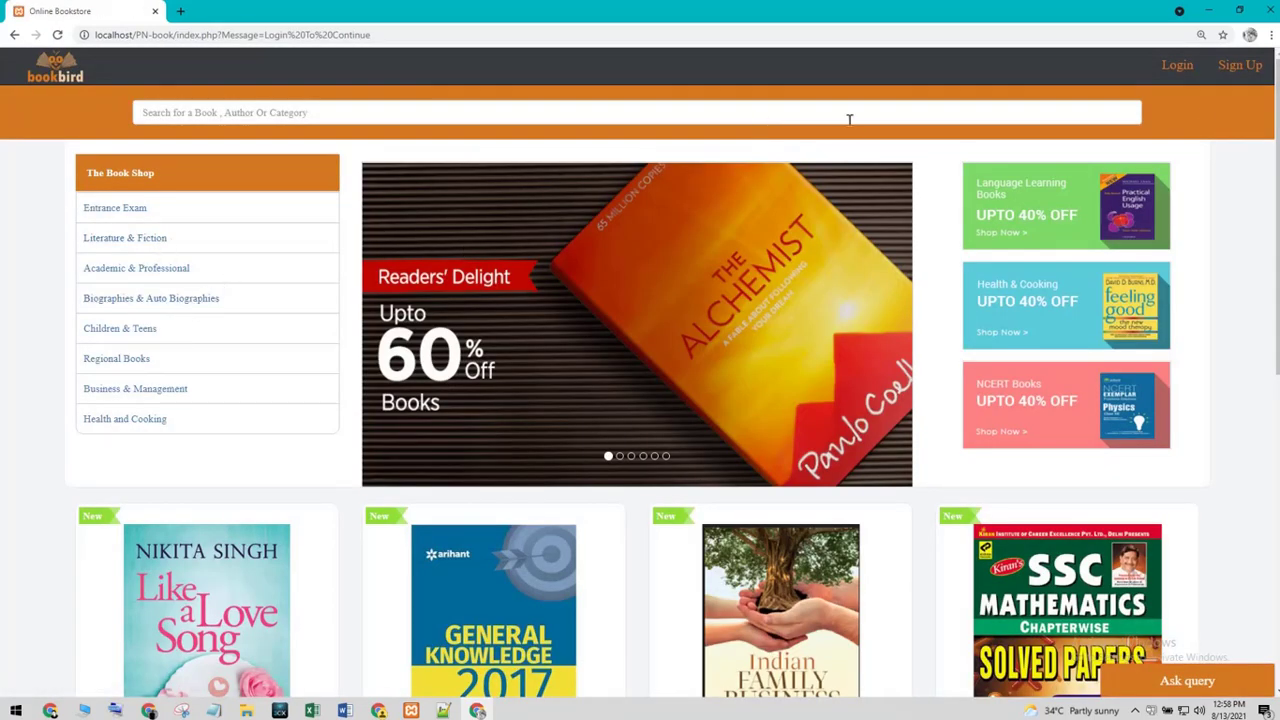
- Fill in the Sign Up form with a new username and password and submit it
left_click(1240, 65)
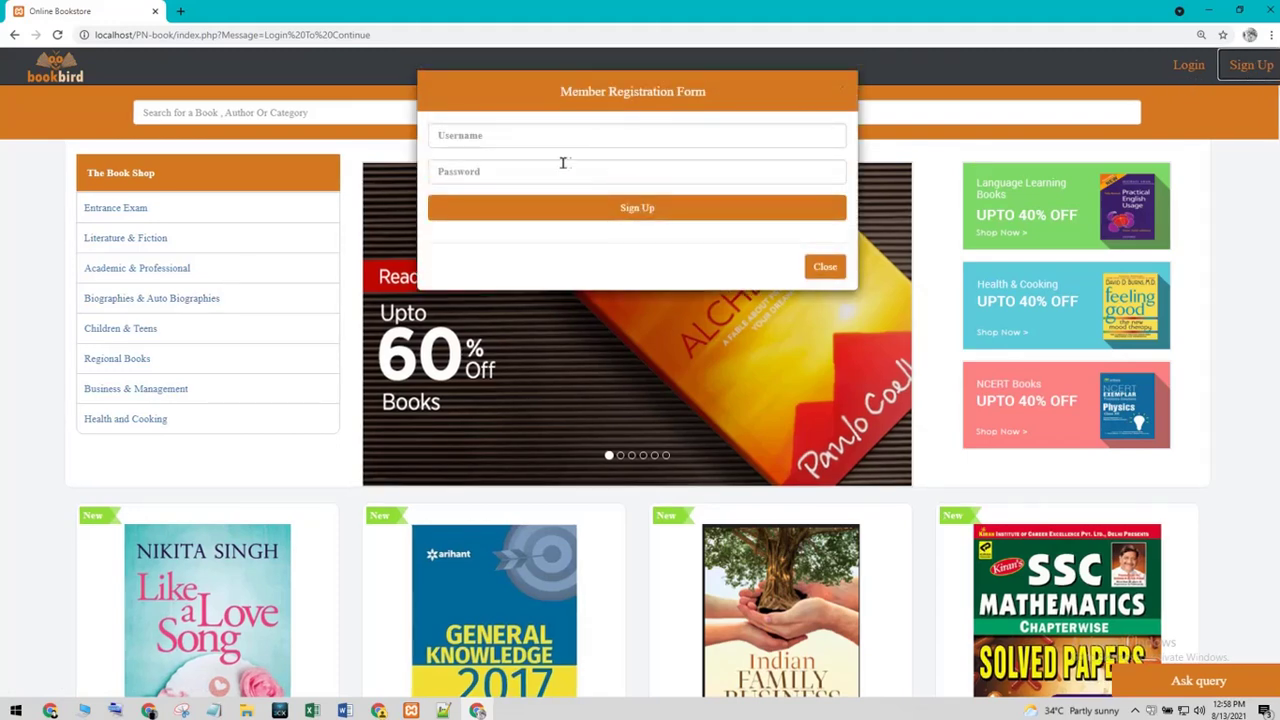
left_click(528, 134)
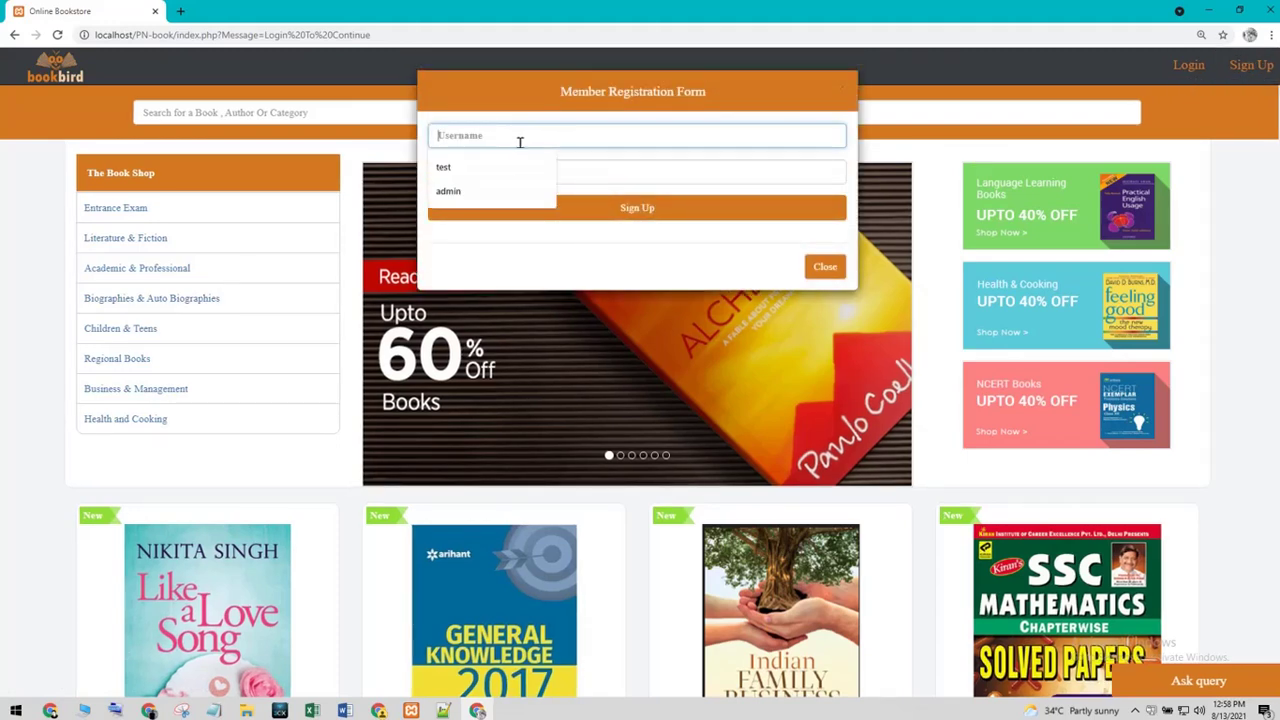
type("sample")
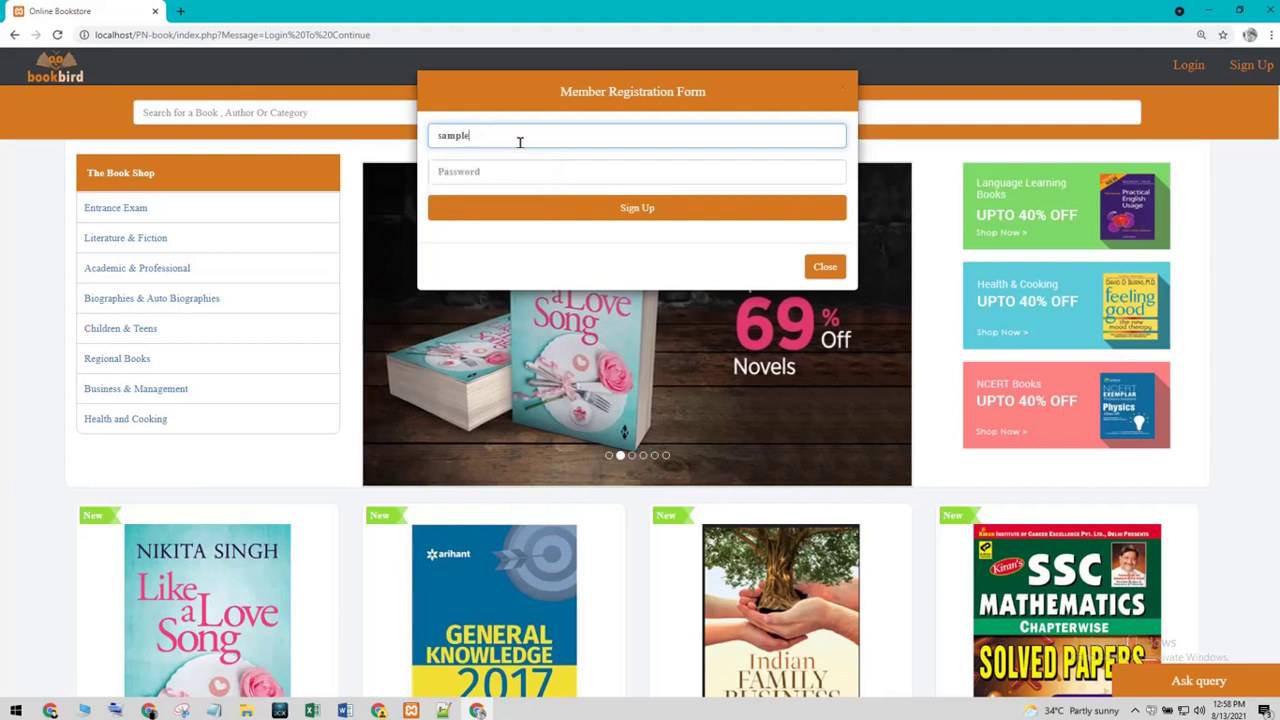
key("Tab")
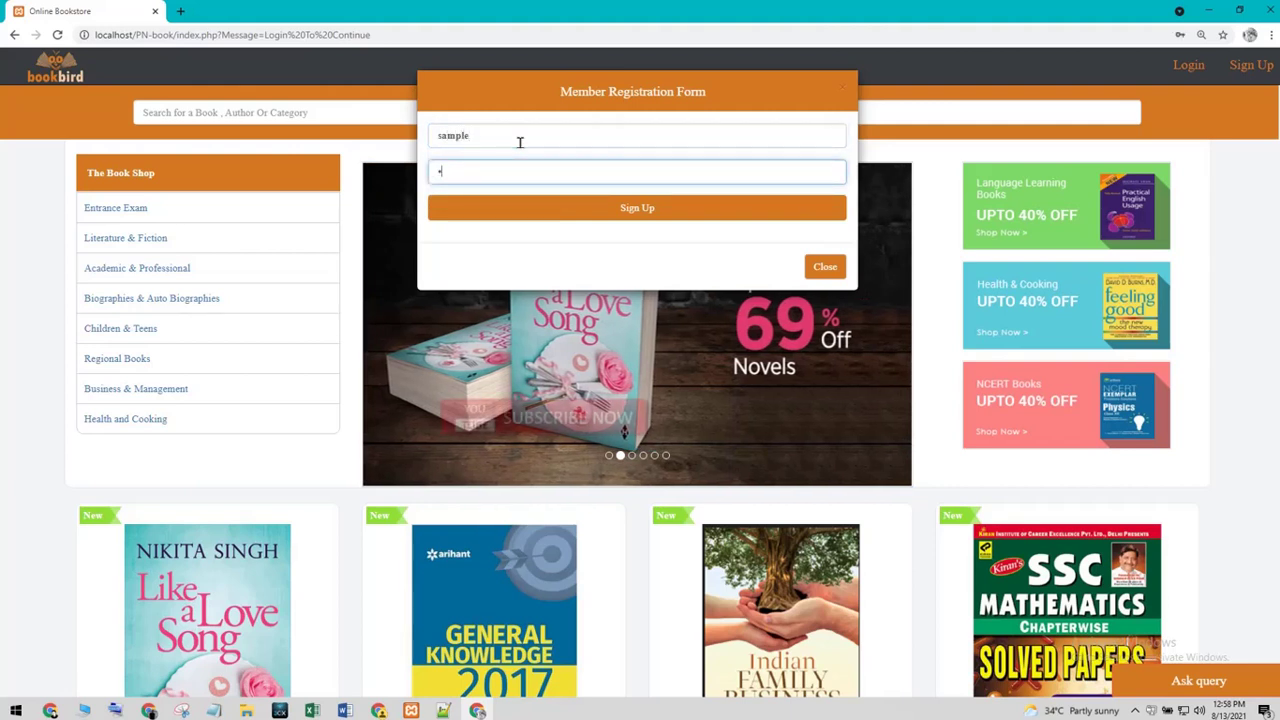
type("123456")
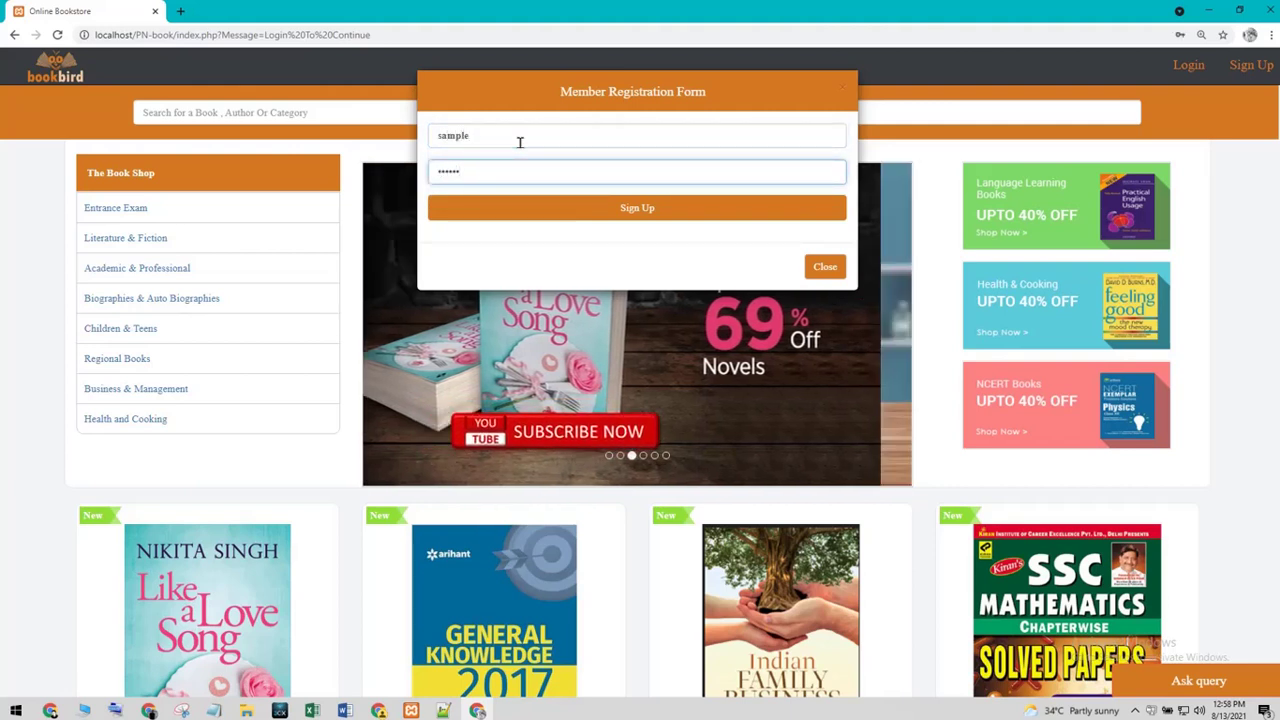
left_click(570, 193)
left_click(568, 210)
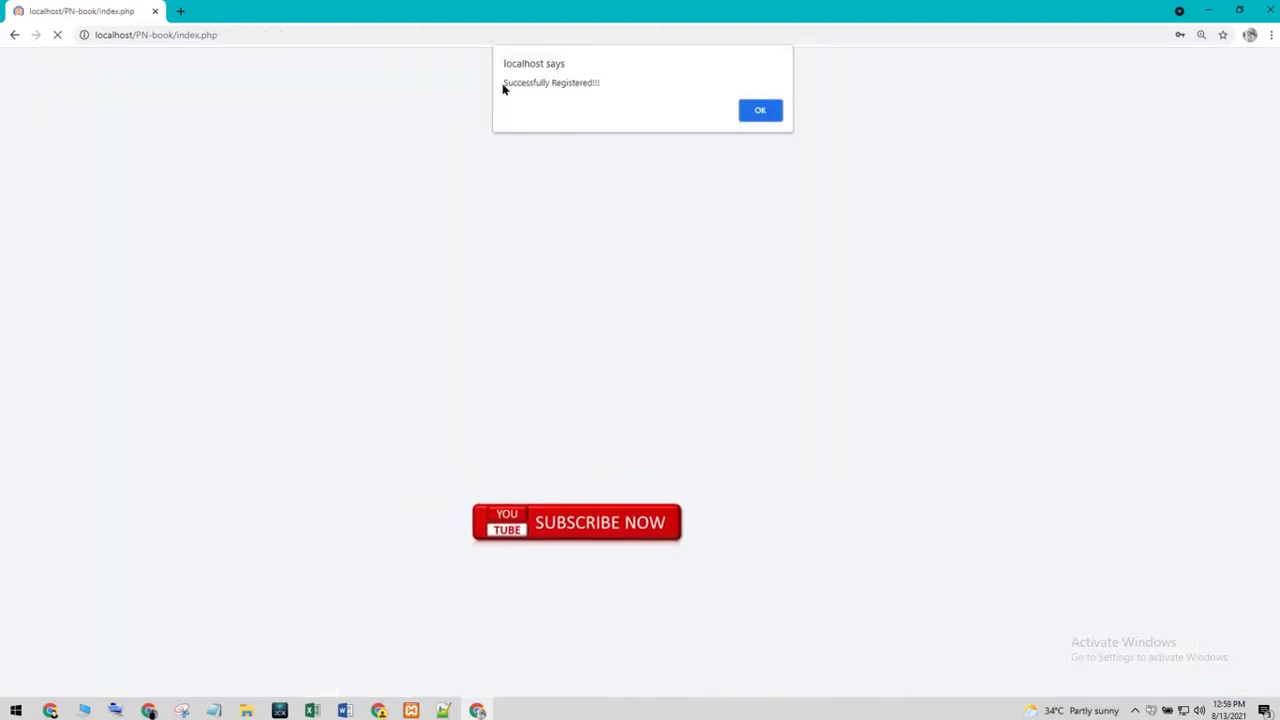
- Dismiss the Successfully Registered alert and Chrome's password prompts, then try Literature & Fiction
left_click_drag(505, 80, 604, 84)
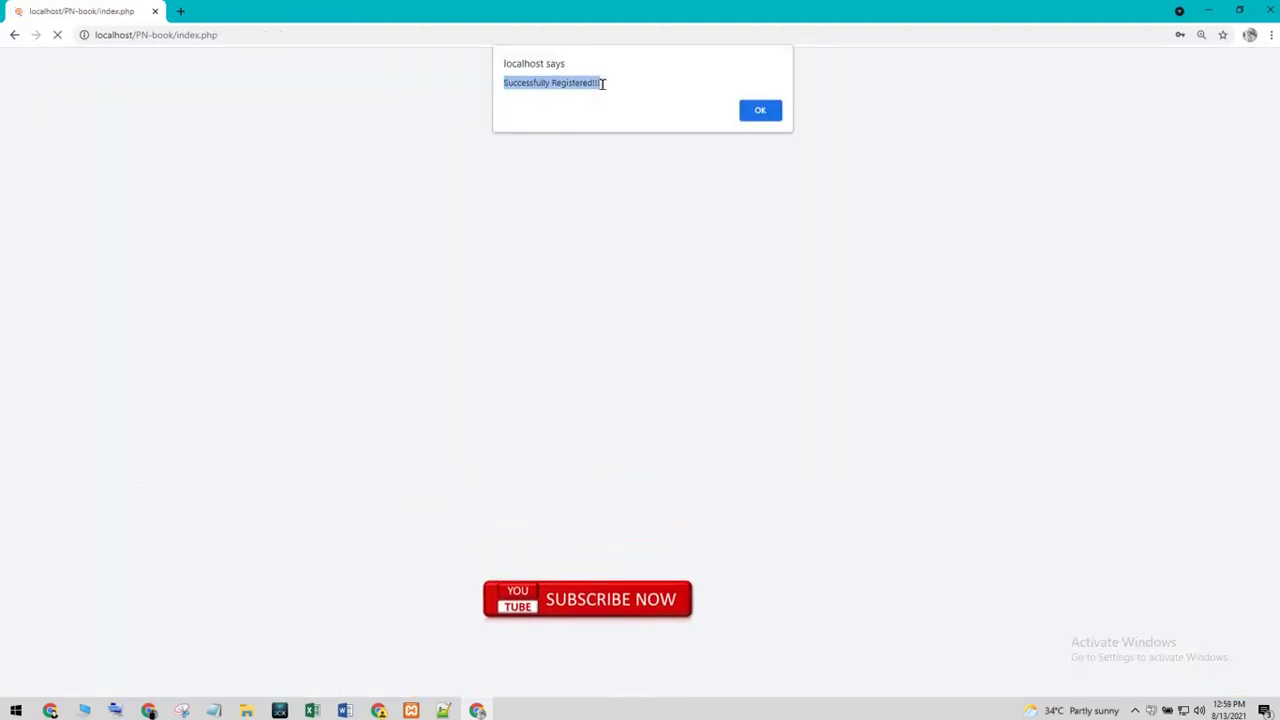
left_click(760, 110)
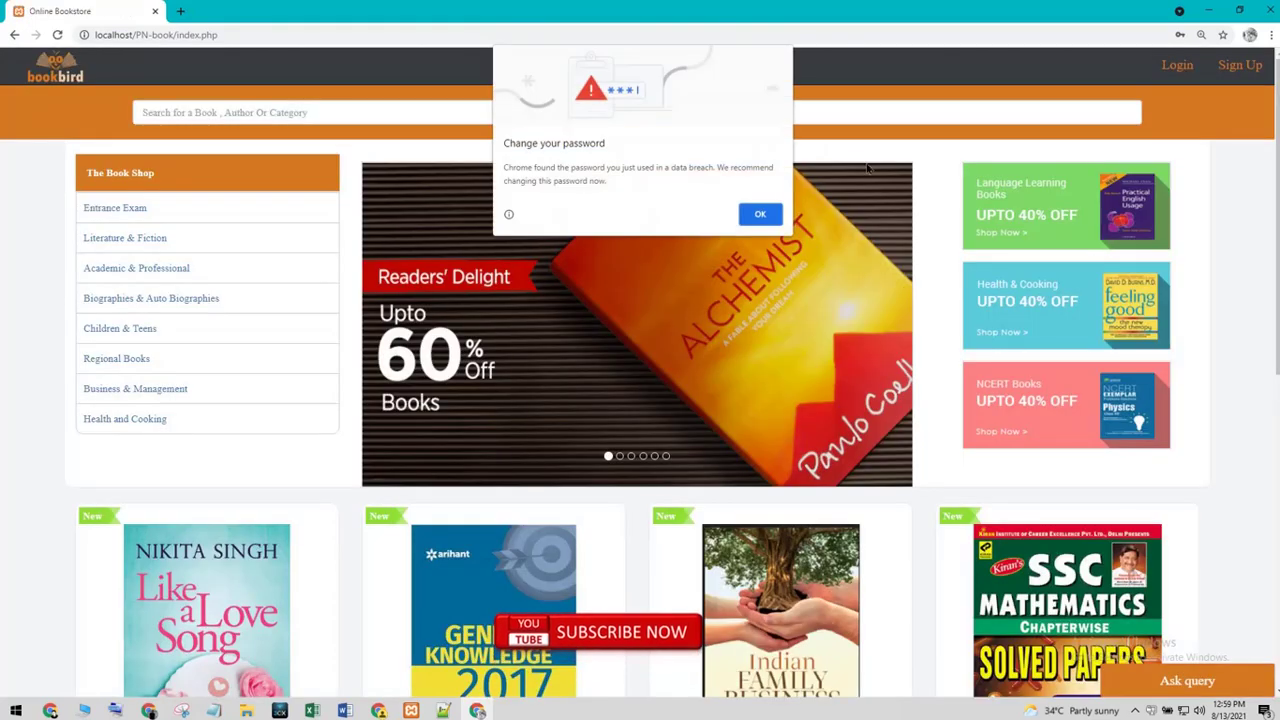
left_click(759, 214)
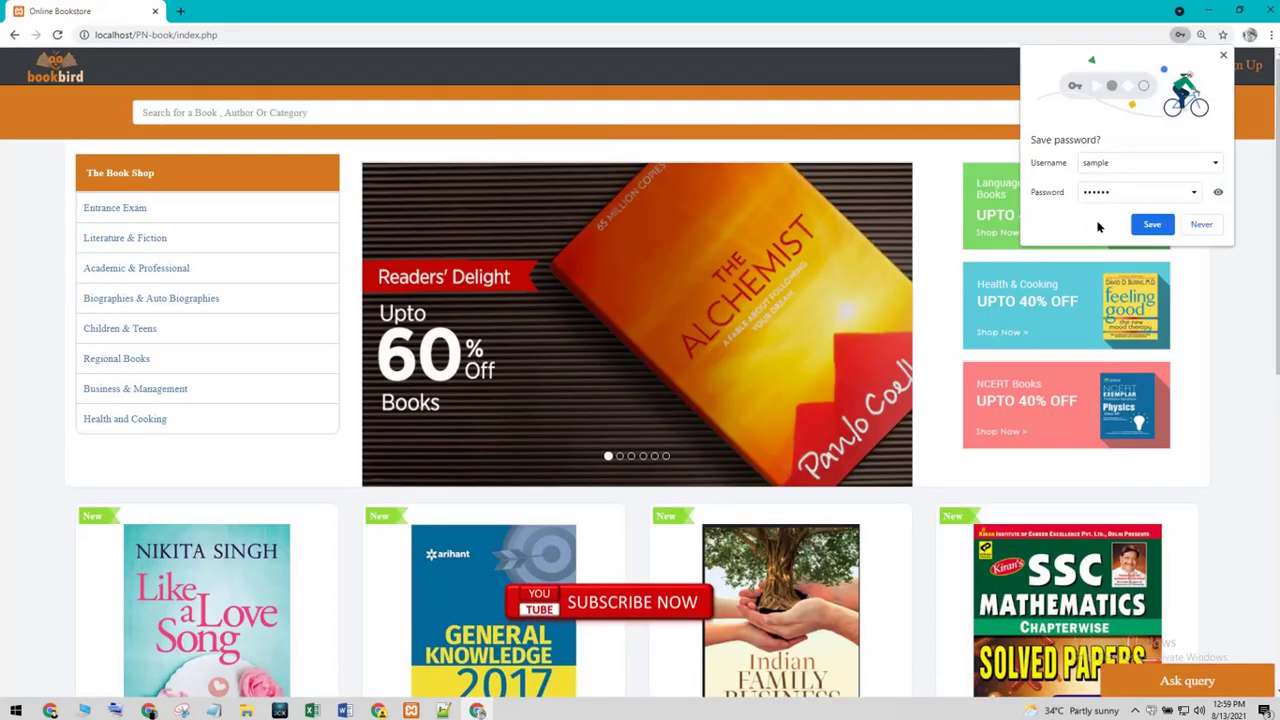
left_click(1202, 225)
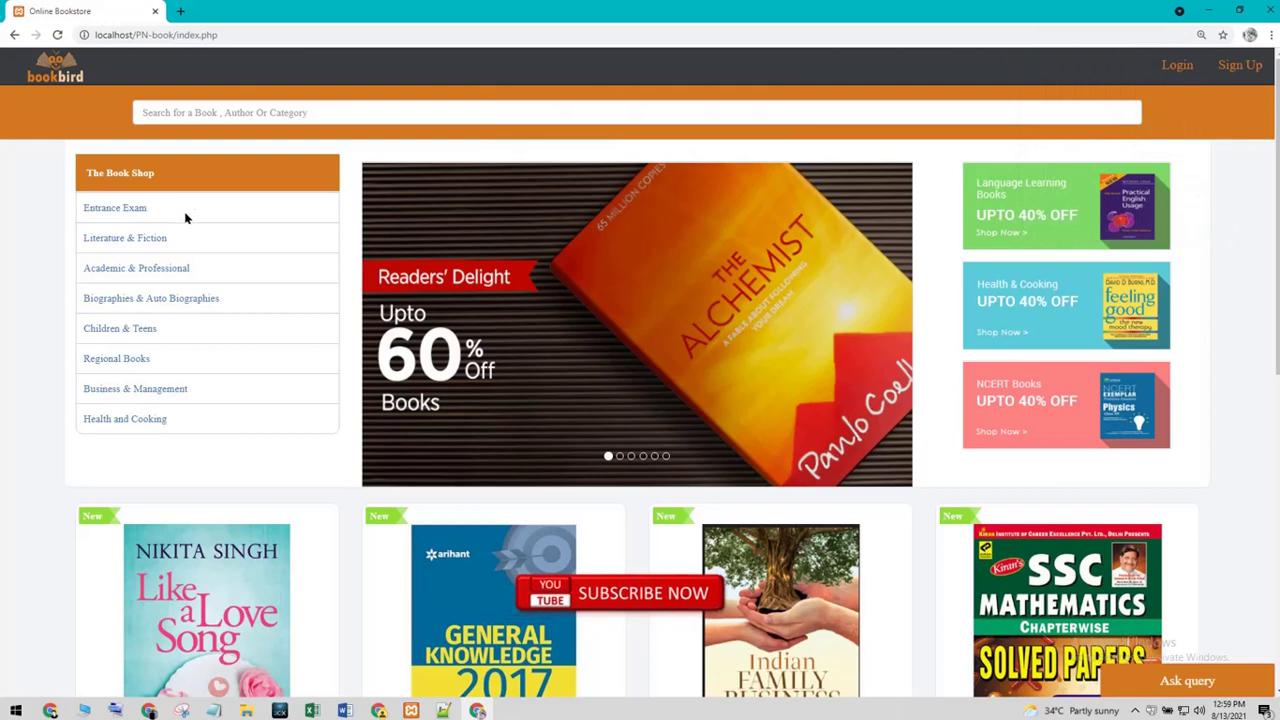
left_click(128, 240)
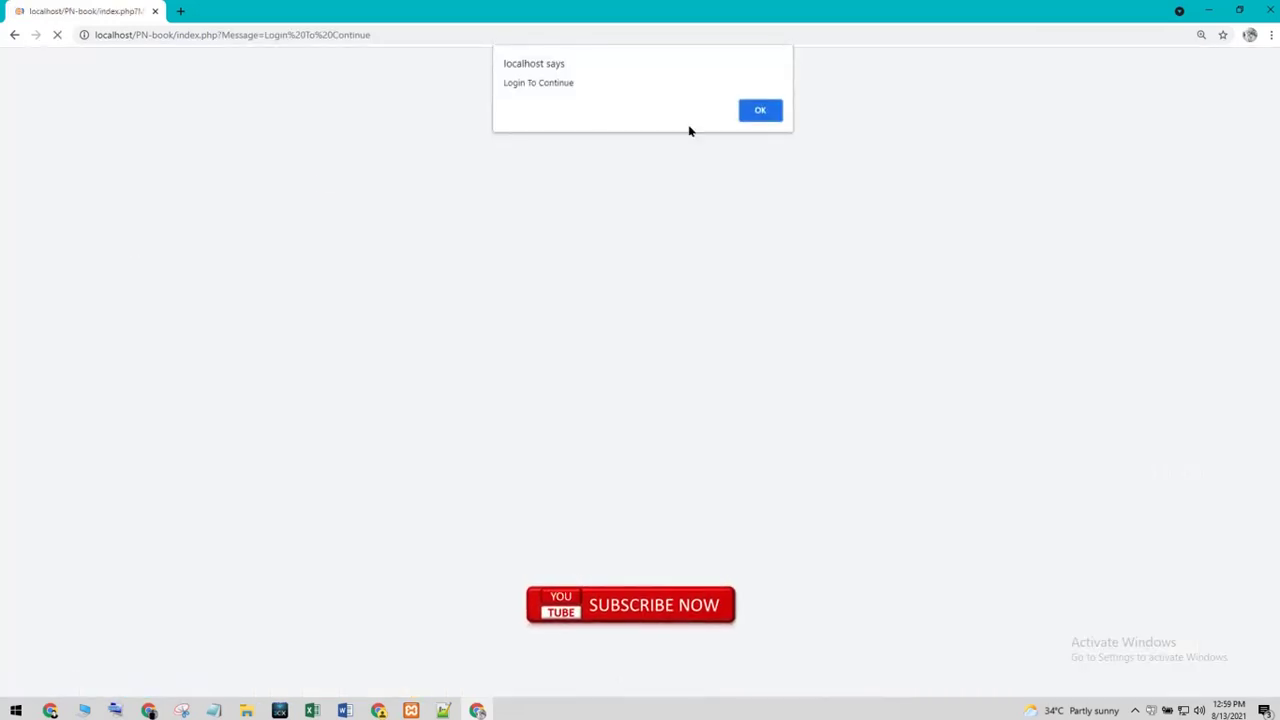
left_click(775, 113)
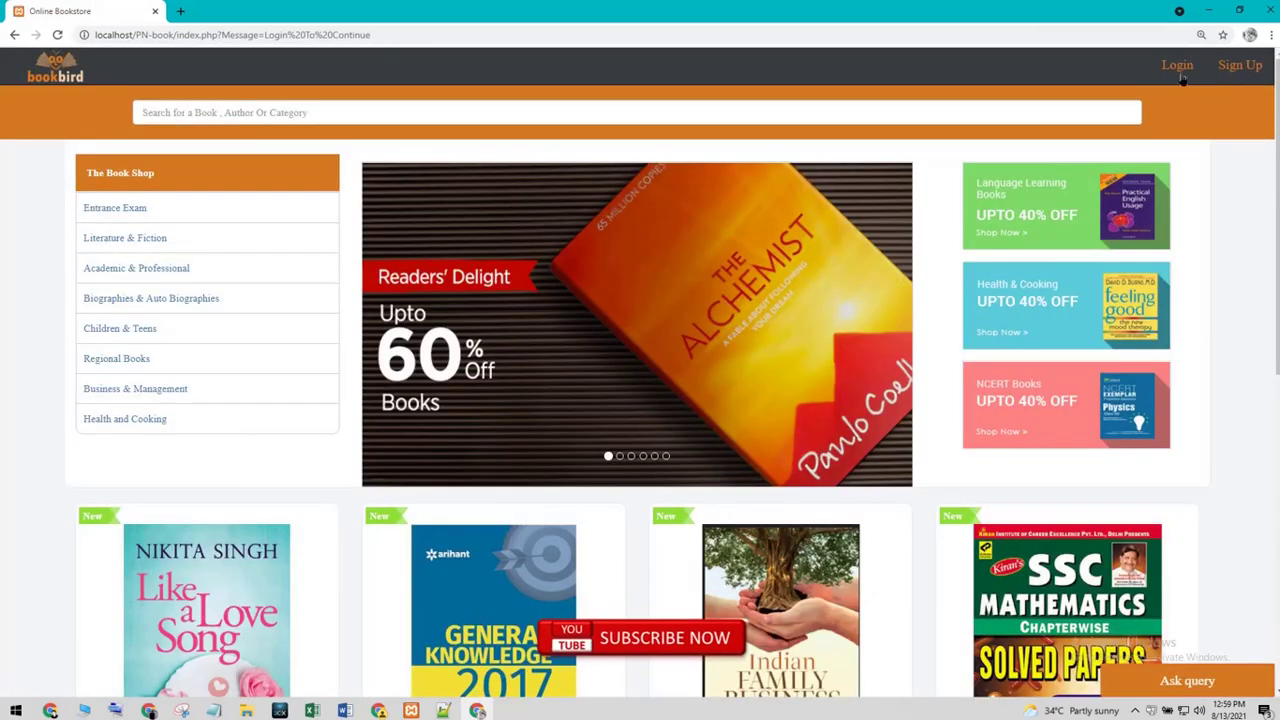
- Sign in through the login form with the member's username and password
left_click(1180, 72)
left_click(578, 163)
left_click(558, 146)
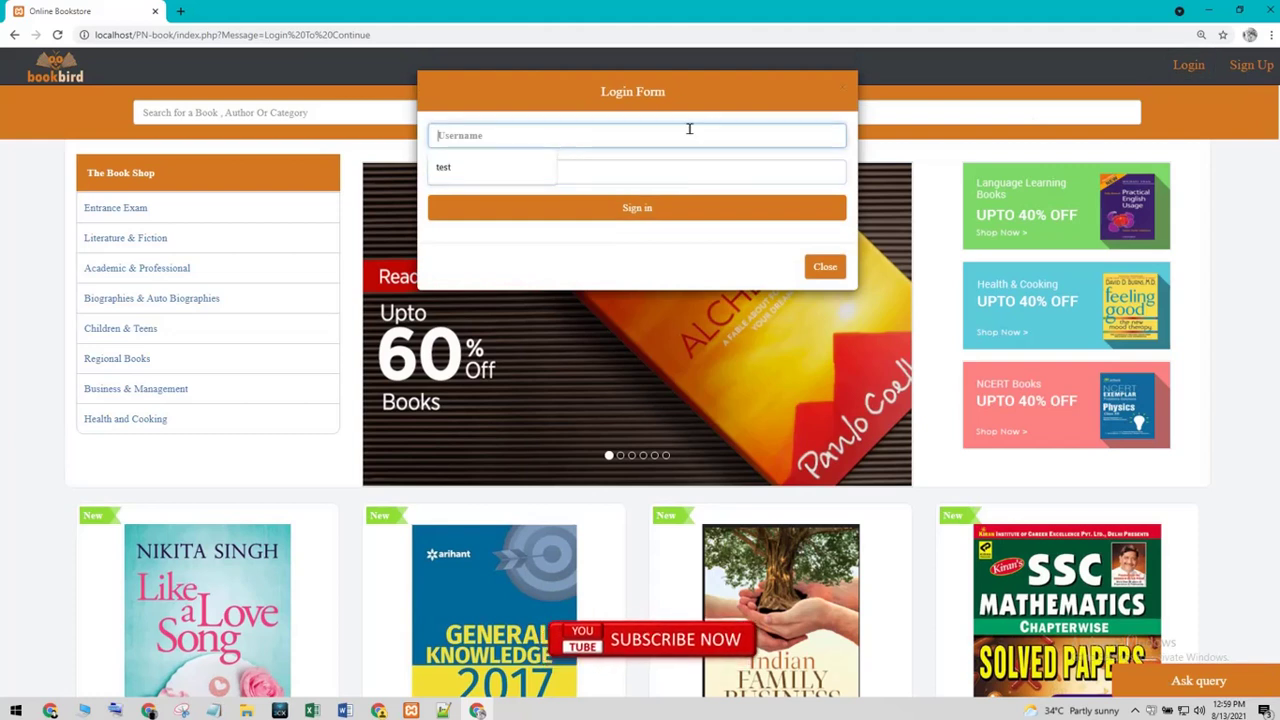
type("samp")
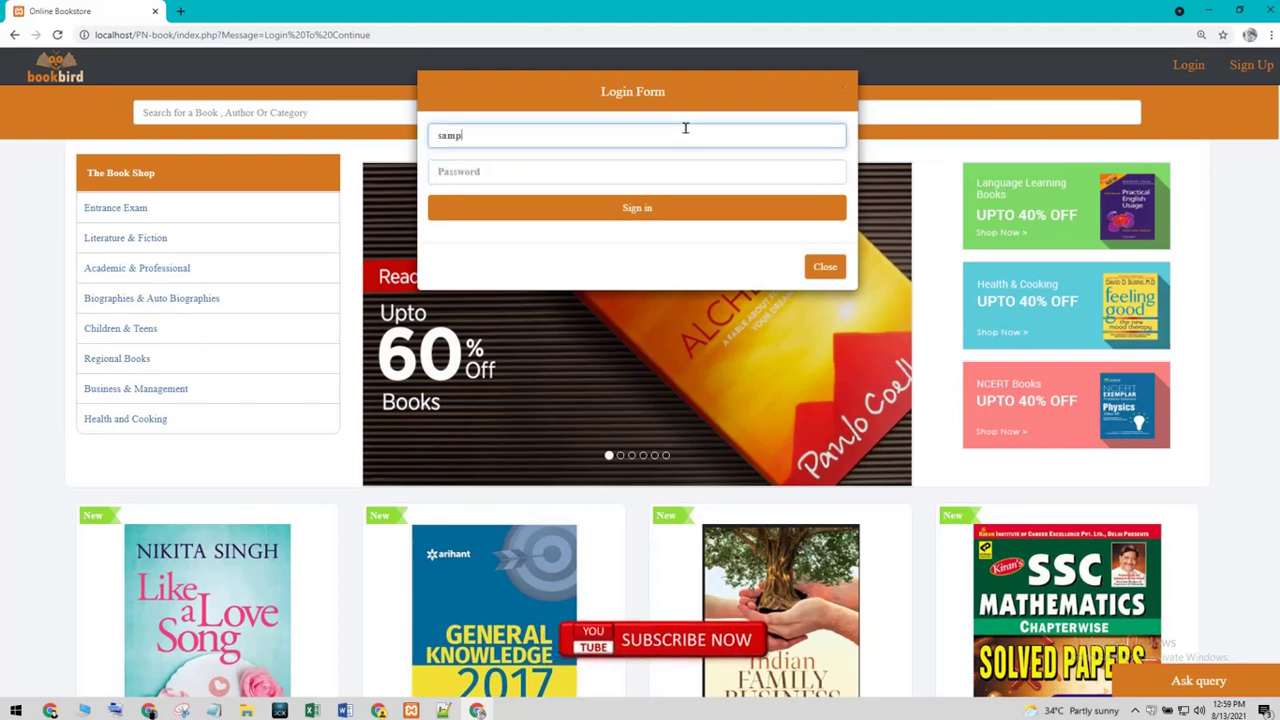
type("le")
key("Tab")
type("sam")
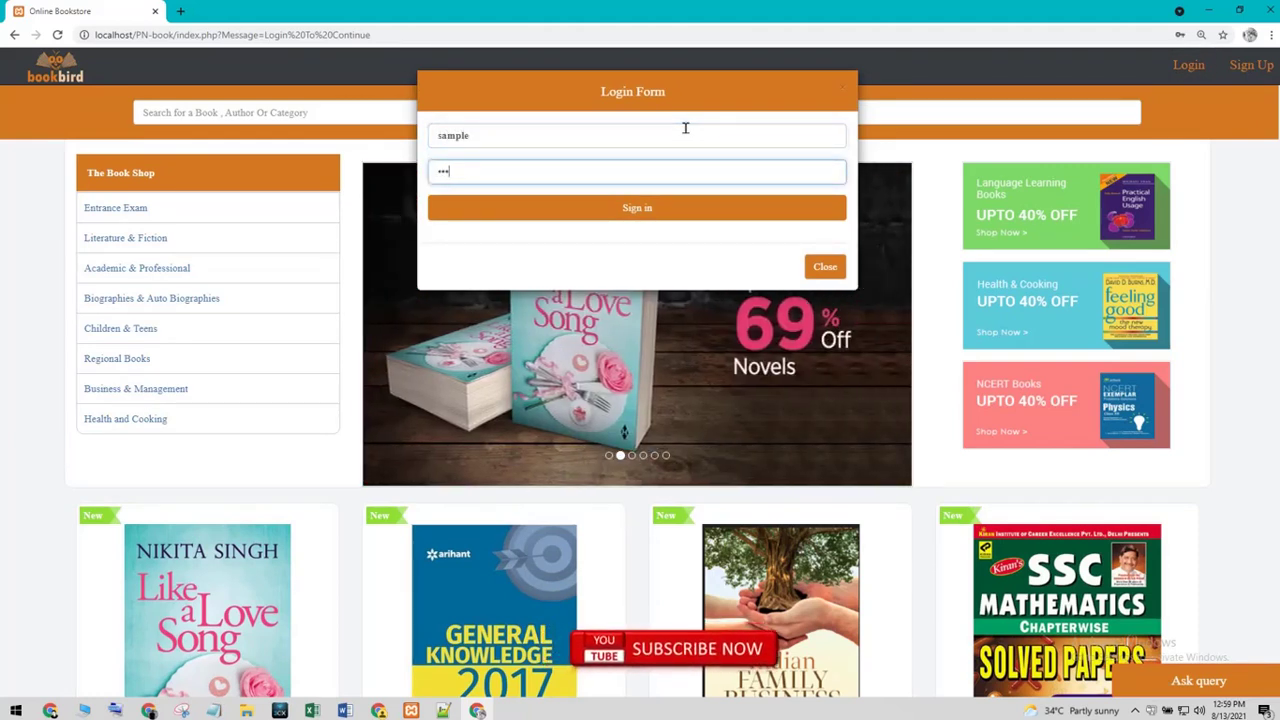
left_click(668, 209)
- Dismiss the login success alert and breach warning, and never save the password
left_click(758, 110)
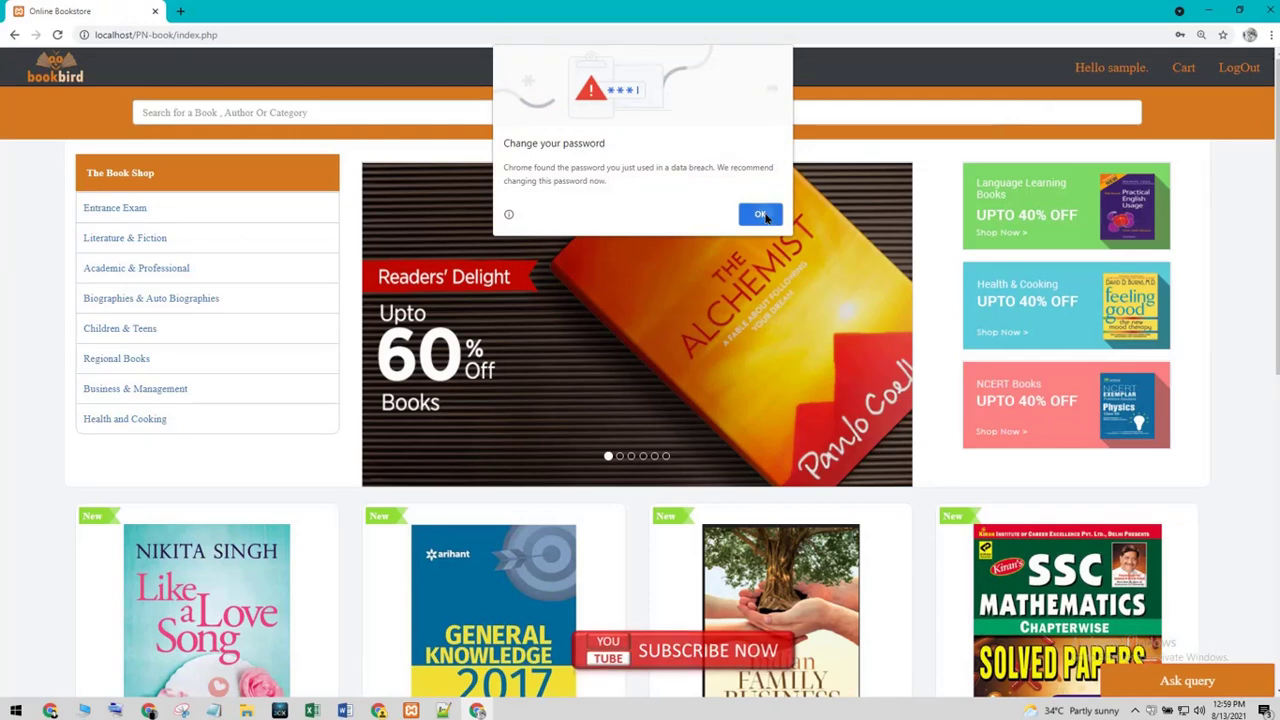
left_click(760, 214)
left_click(1201, 224)
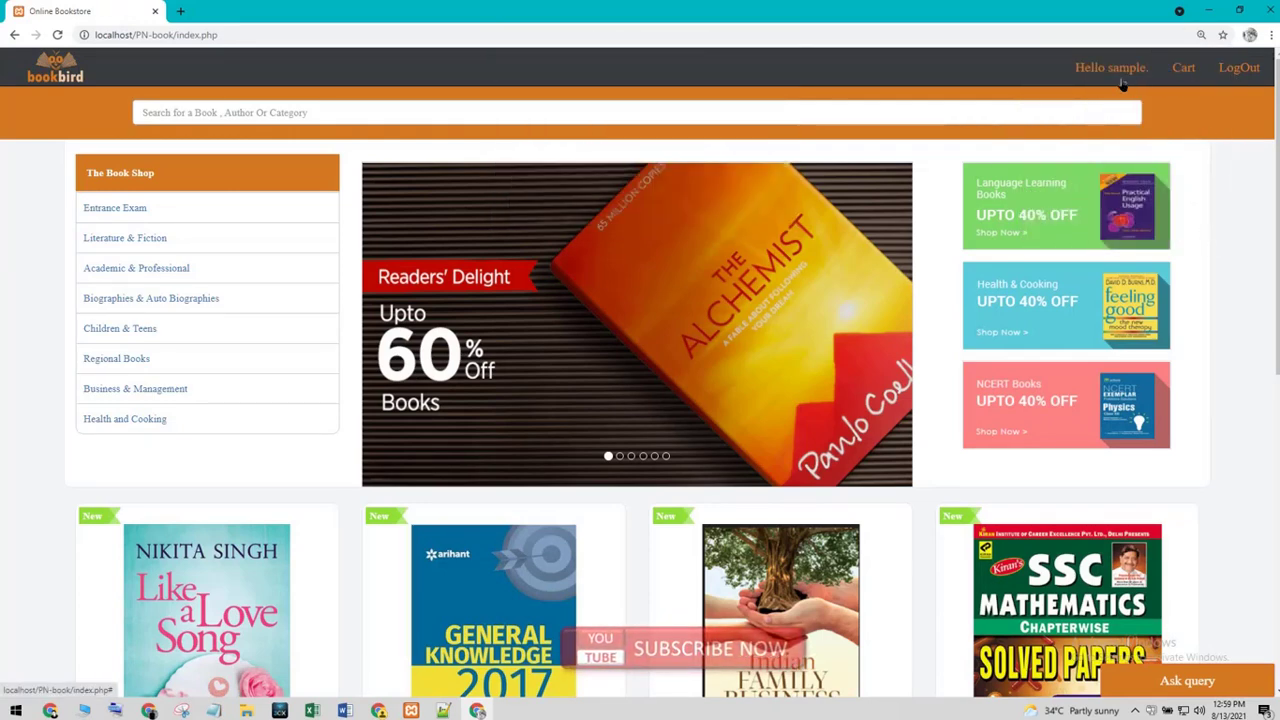
- Check the empty cart, then browse the Entrance Exam book category
left_click(1181, 72)
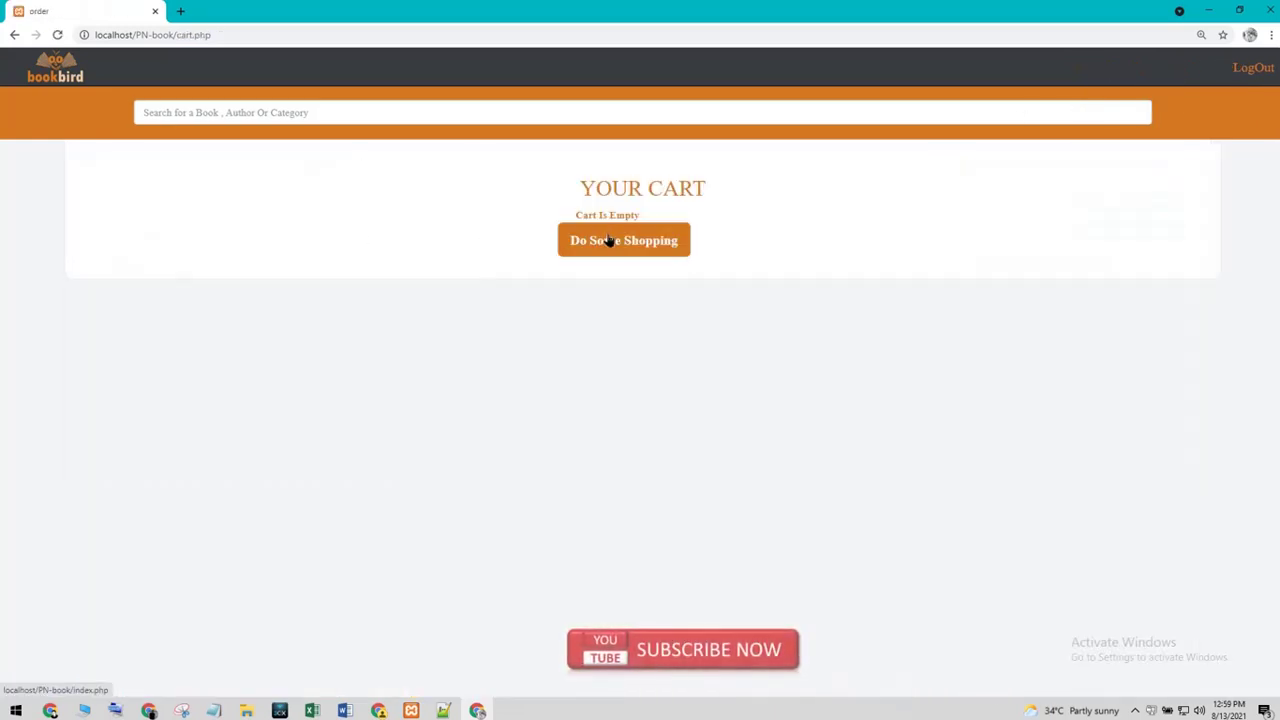
left_click(632, 244)
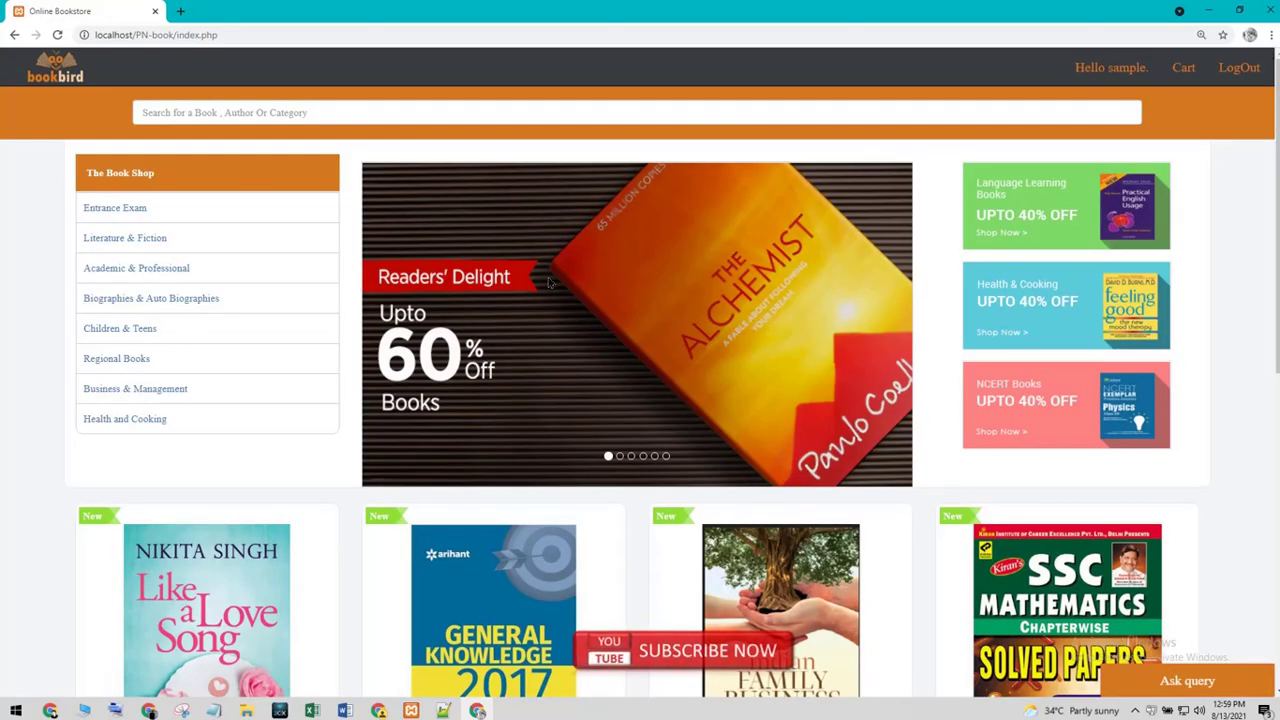
left_click(118, 208)
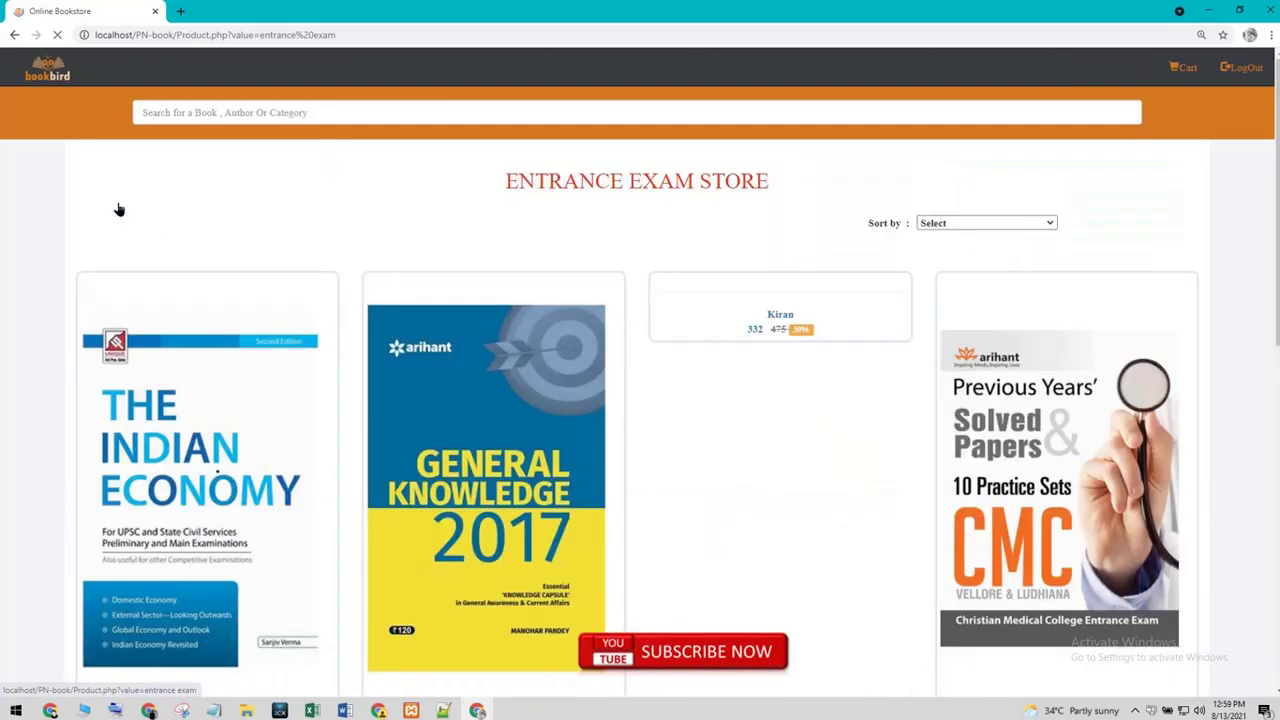
scroll(570, 276, "down", 2)
scroll(648, 275, "up", 2)
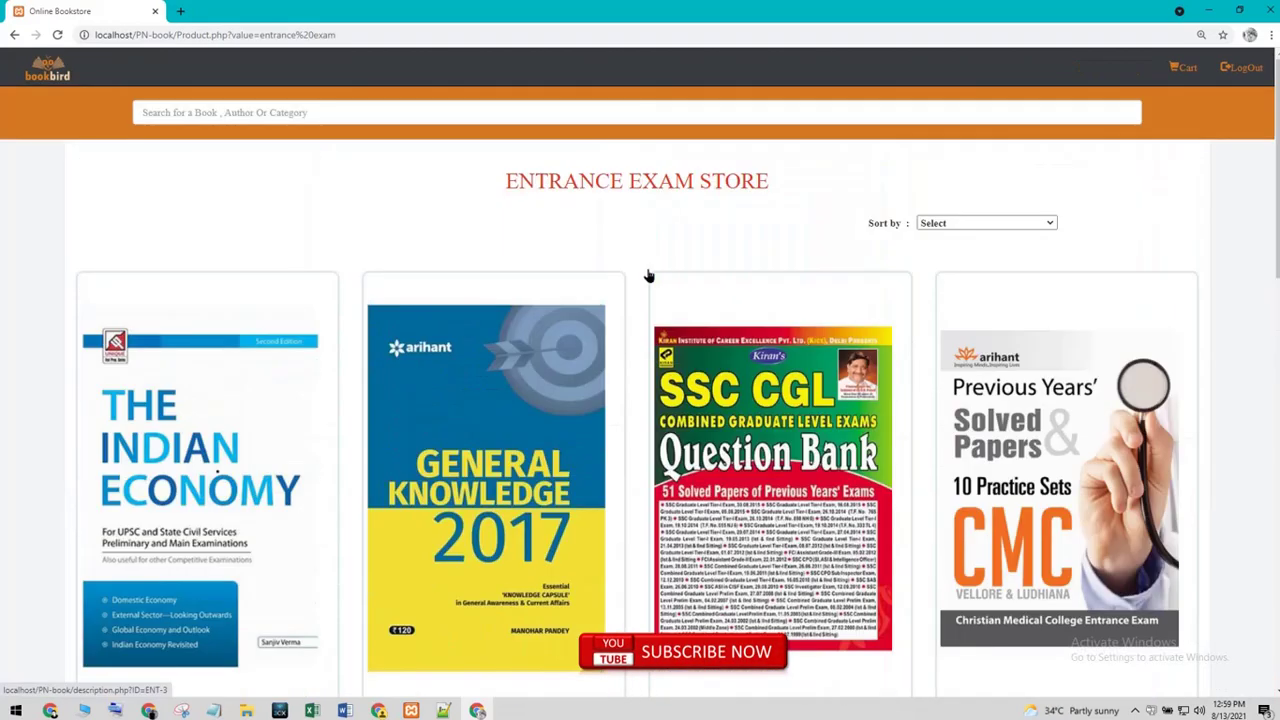
scroll(648, 281, "down", 3)
scroll(653, 285, "down", 3)
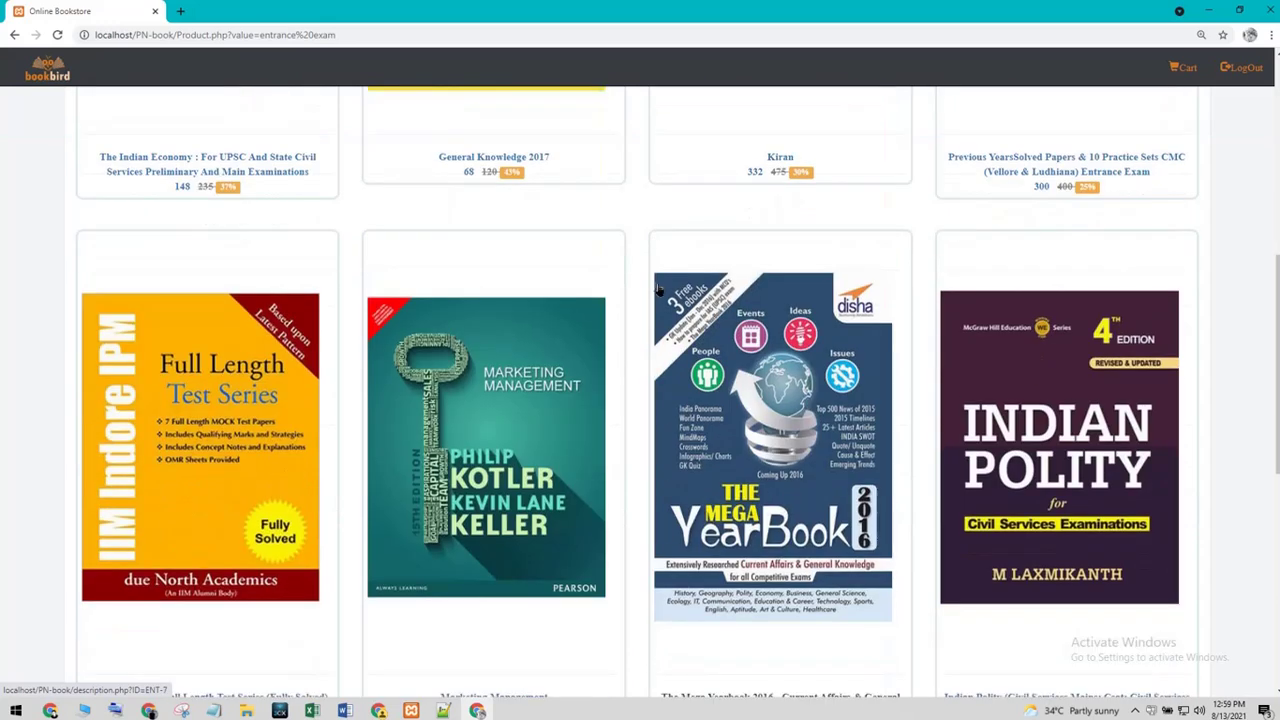
scroll(658, 291, "up", 3)
- View The Indian Economy's details, return to the list, and open Kiran SSC CGL Question Bank
left_click(150, 441)
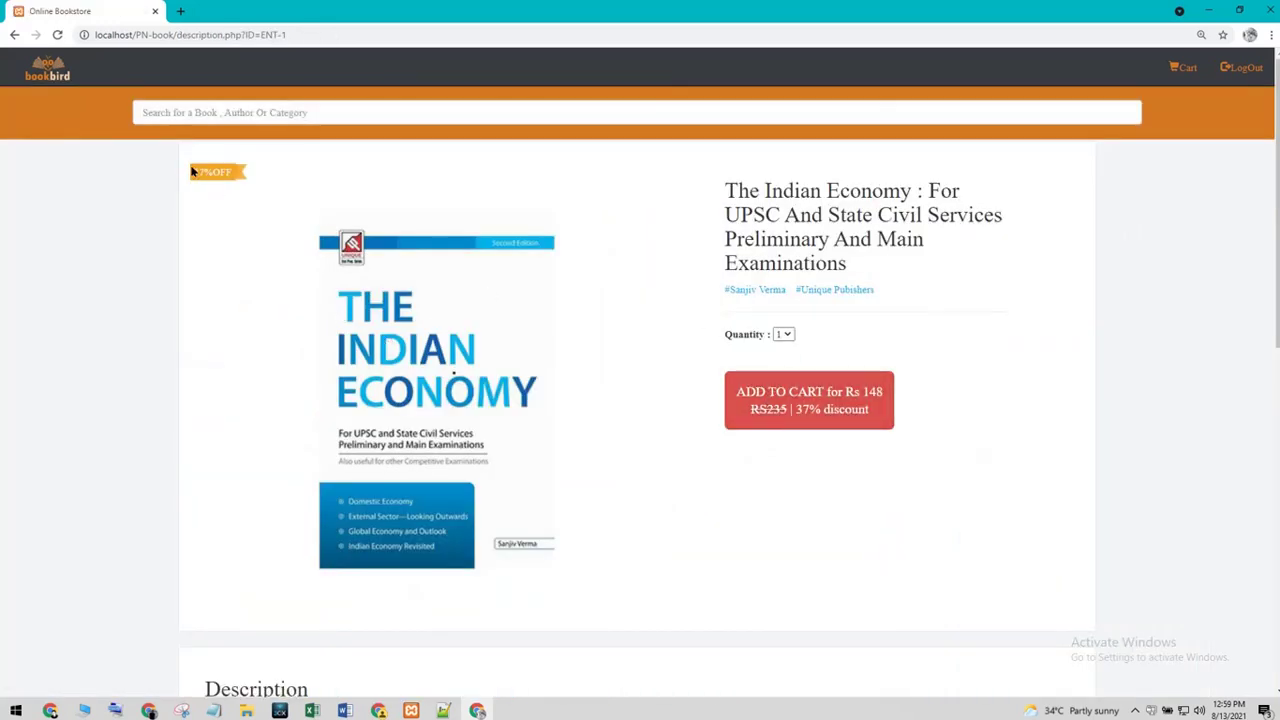
left_click(14, 34)
scroll(490, 392, "down", 5)
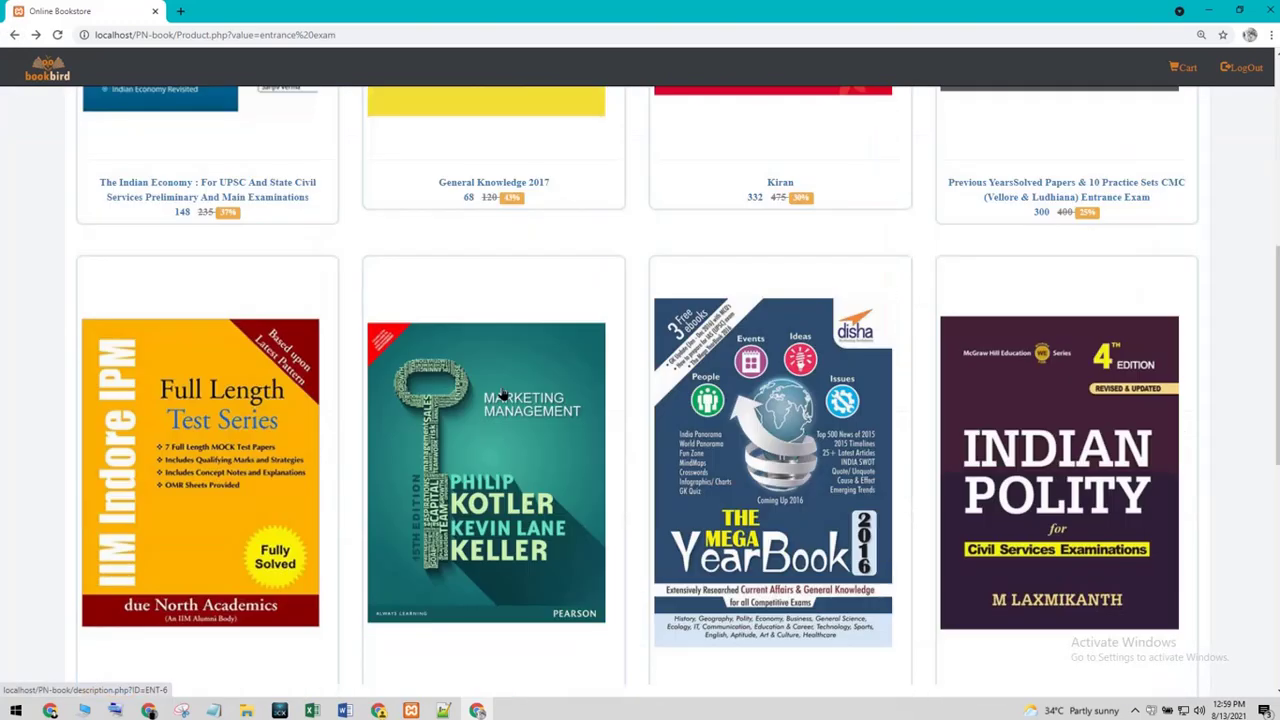
scroll(502, 393, "up", 5)
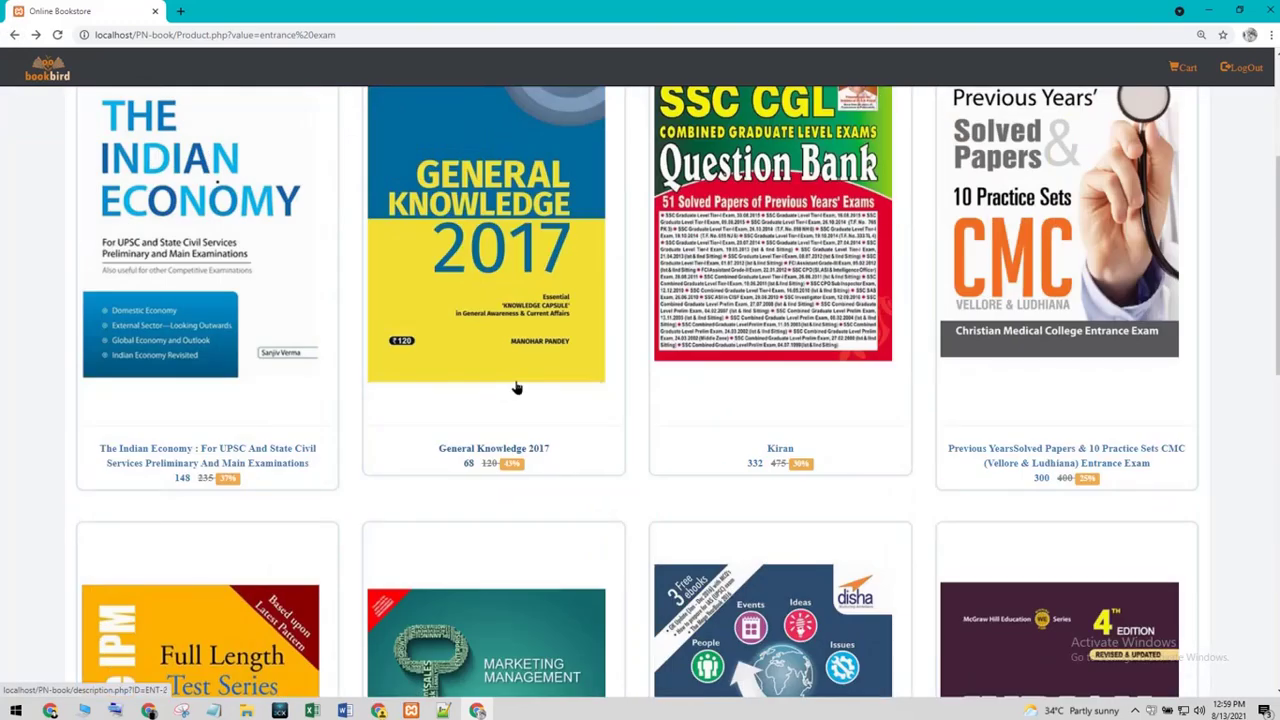
left_click(763, 287)
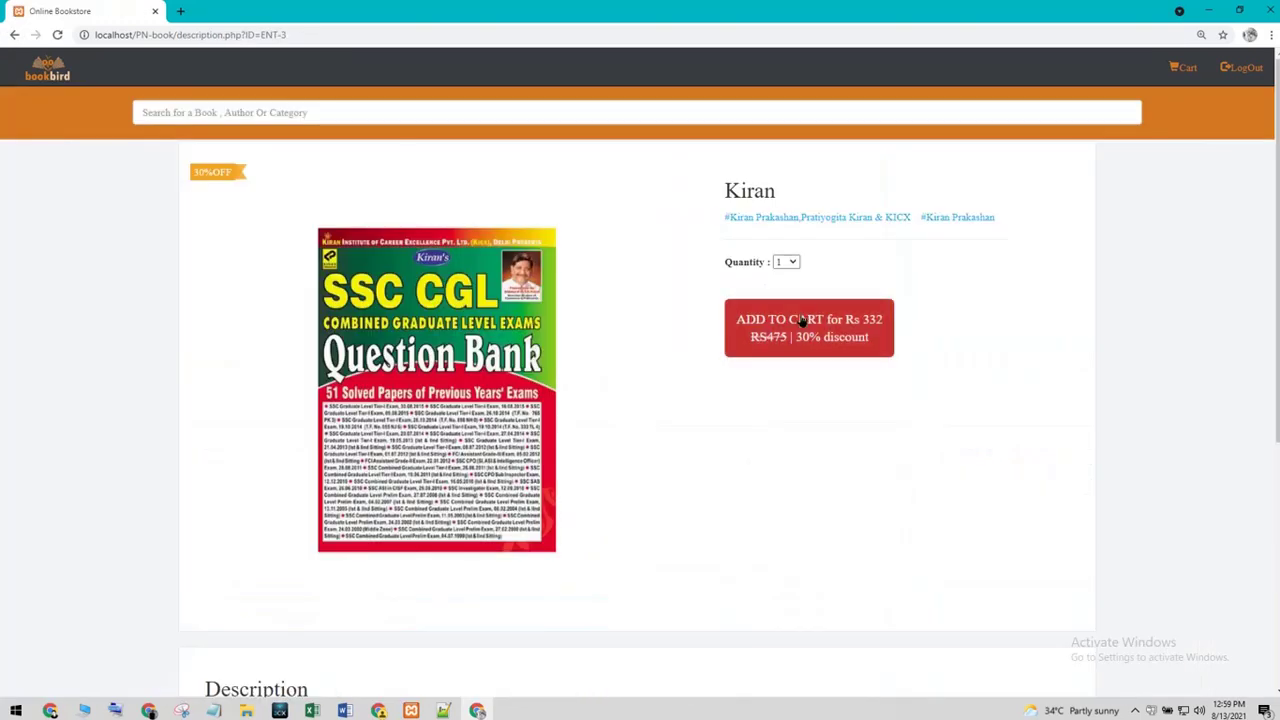
- Add the Kiran SSC CGL book to the cart and check the cart contents
left_click(797, 342)
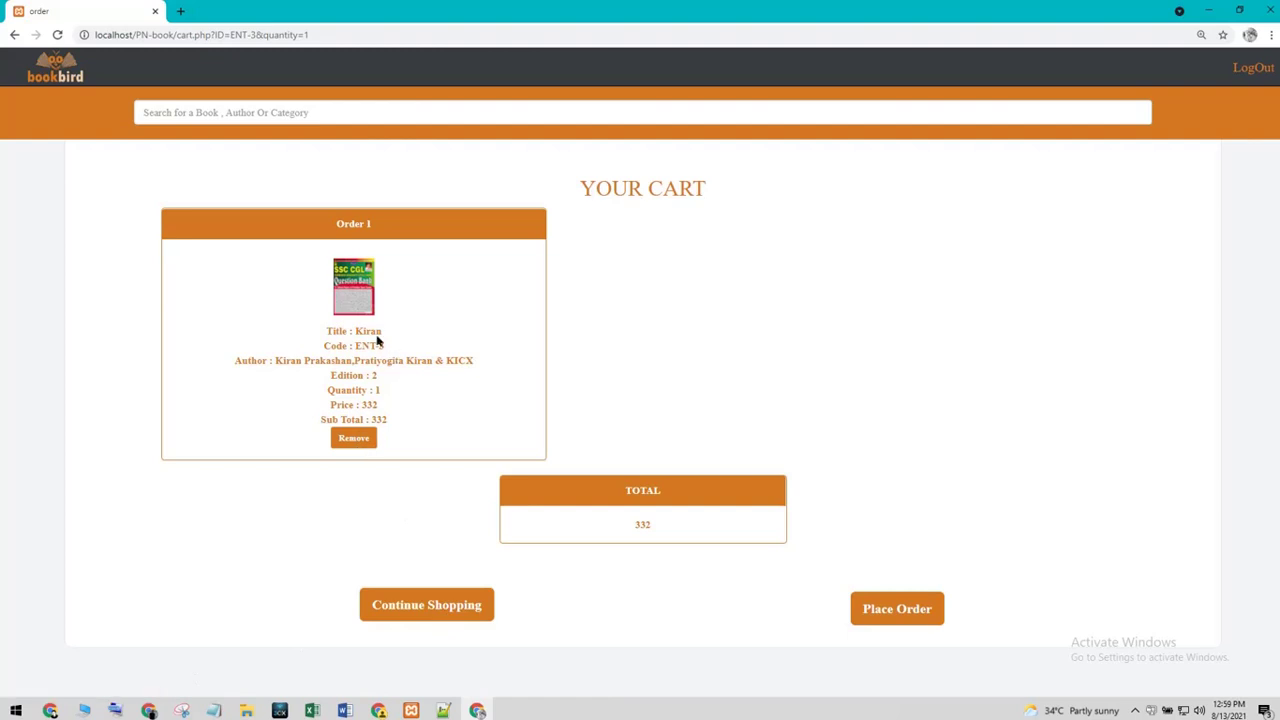
left_click_drag(245, 358, 384, 391)
left_click(432, 362)
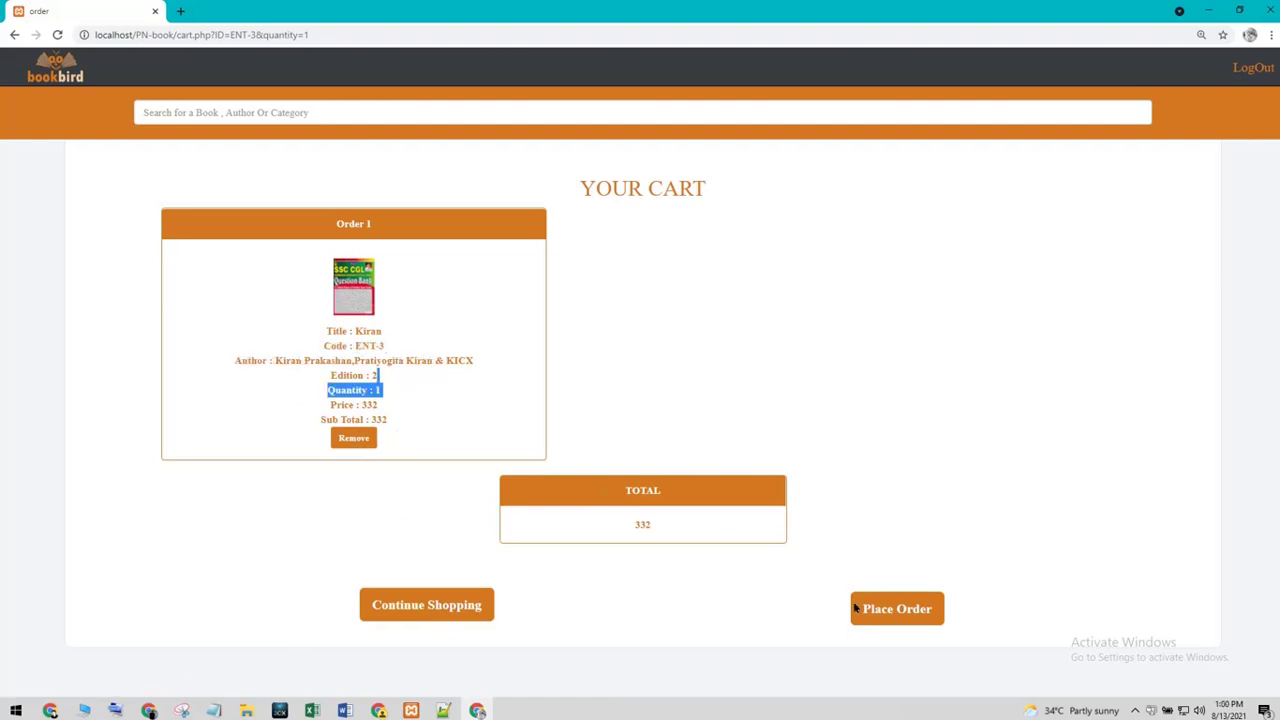
left_click(452, 610)
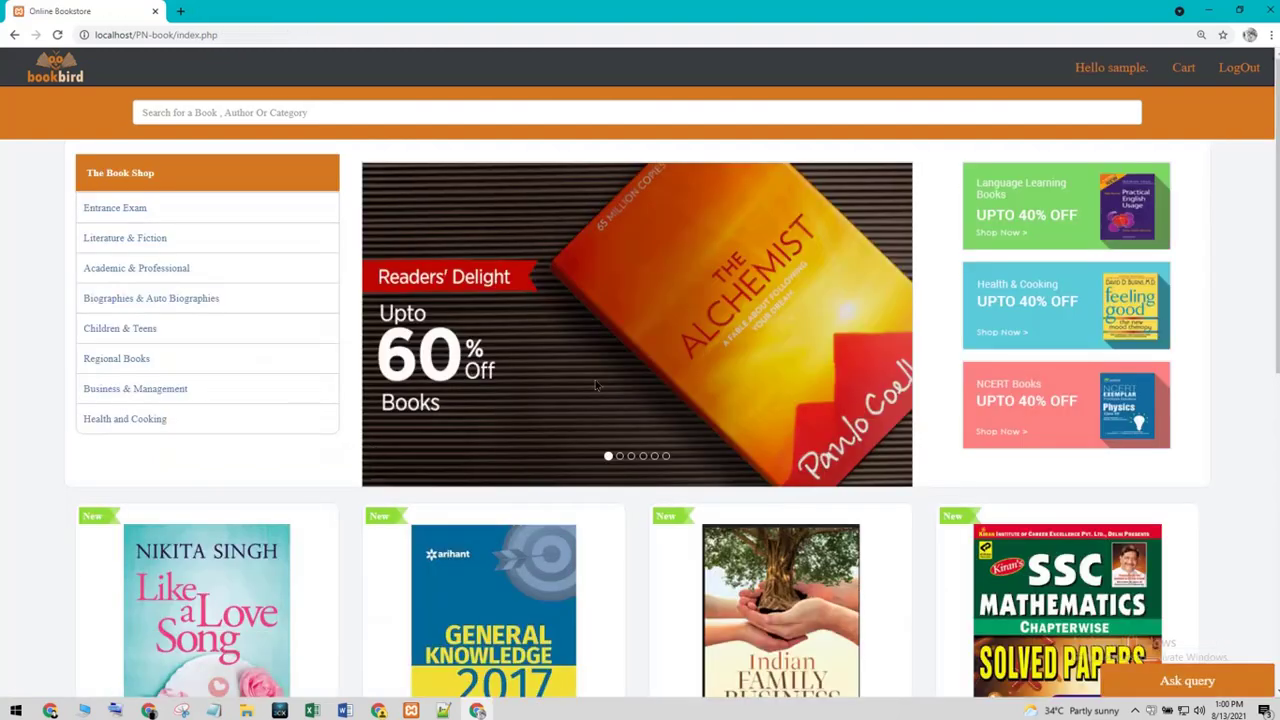
left_click(1185, 68)
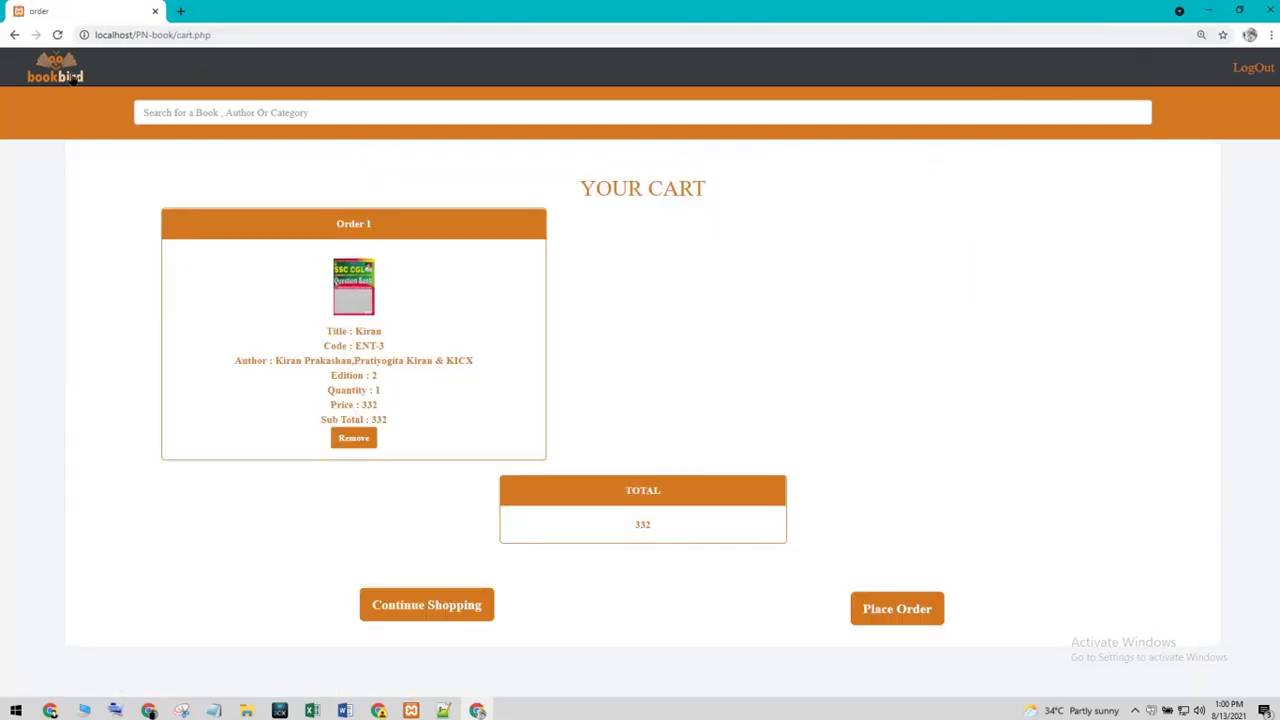
left_click(13, 35)
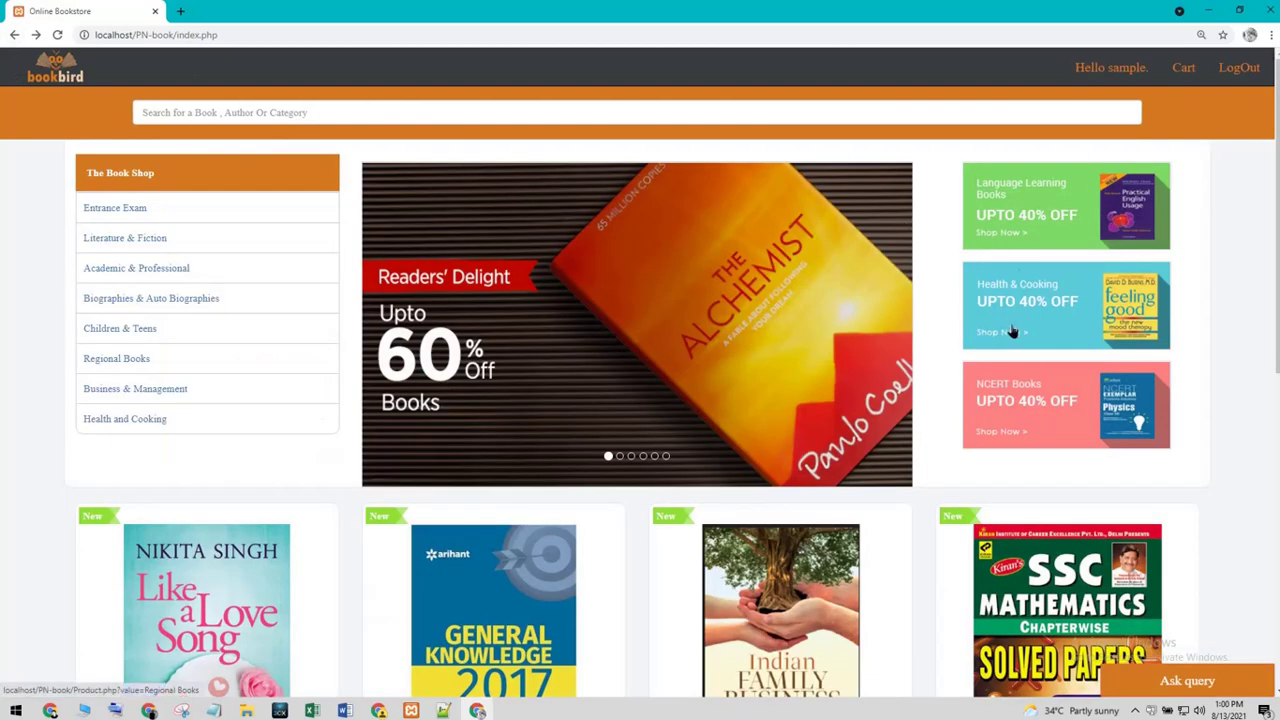
- Add 2 copies of Health and Cooking's Vicky Goes Veg and place the 1370 order
scroll(751, 404, "down", 1)
scroll(637, 463, "down", 3)
scroll(641, 466, "down", 3)
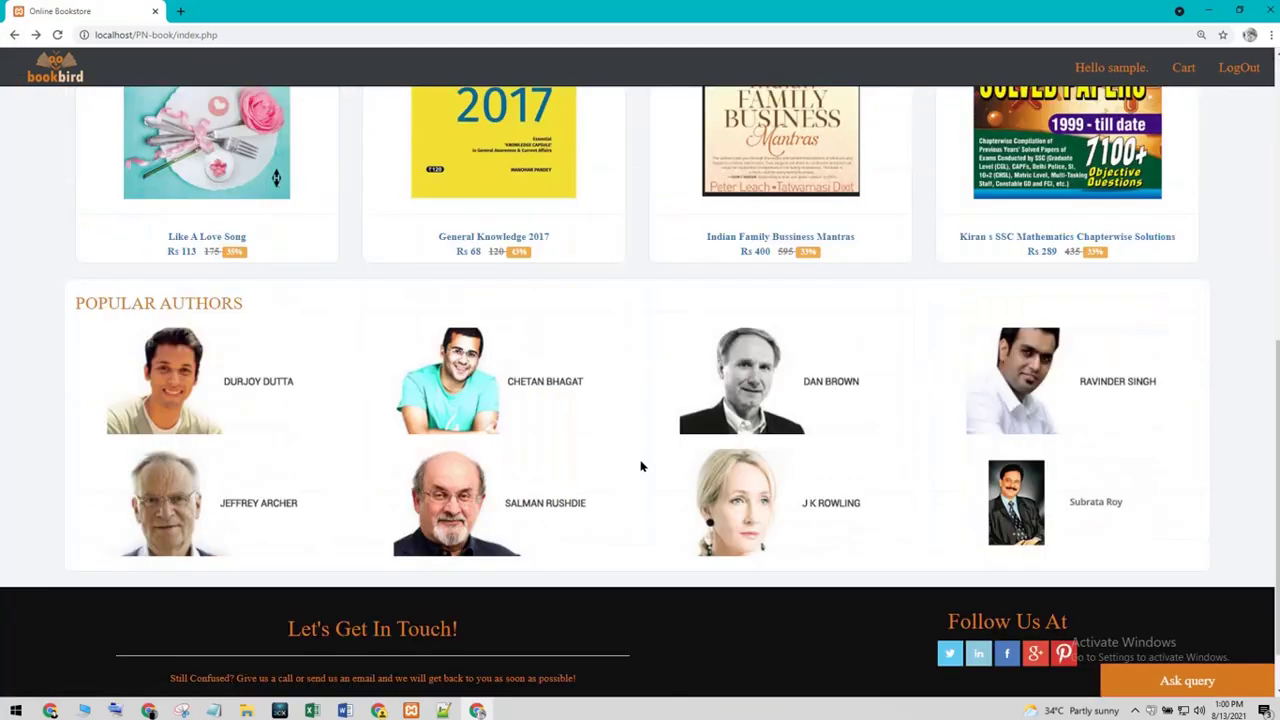
scroll(649, 462, "up", 3)
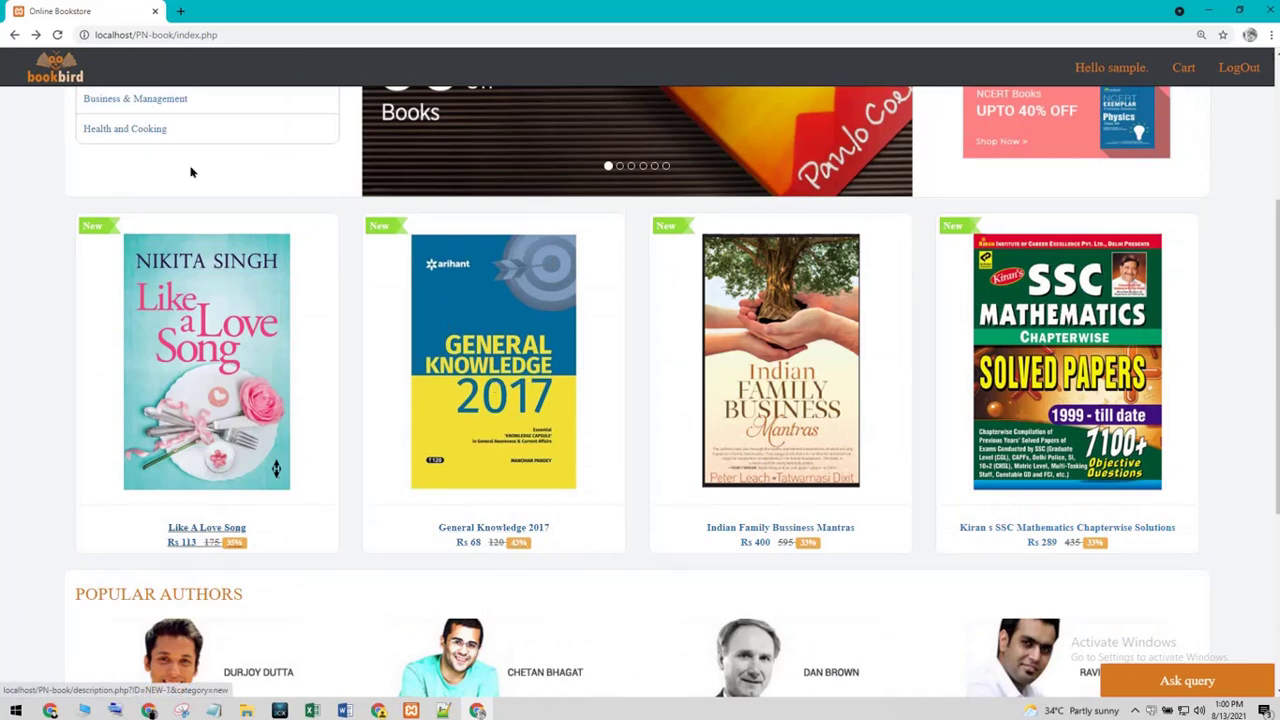
left_click(130, 129)
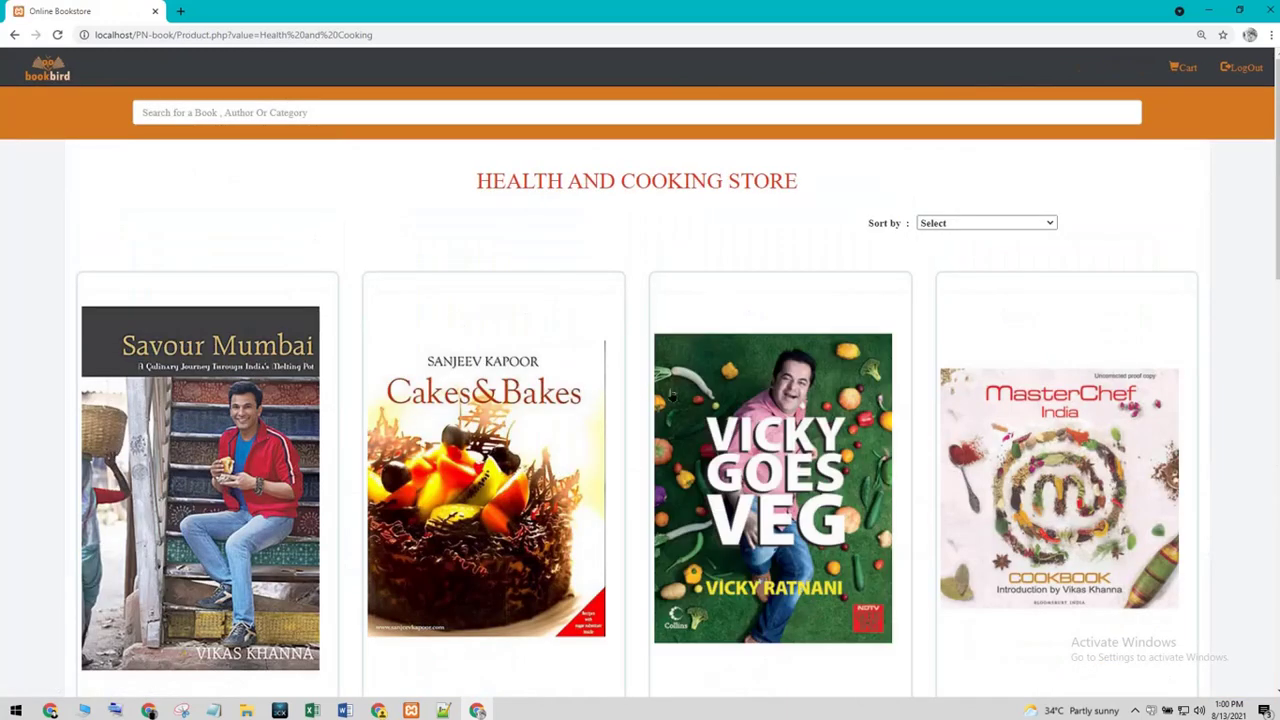
left_click(776, 468)
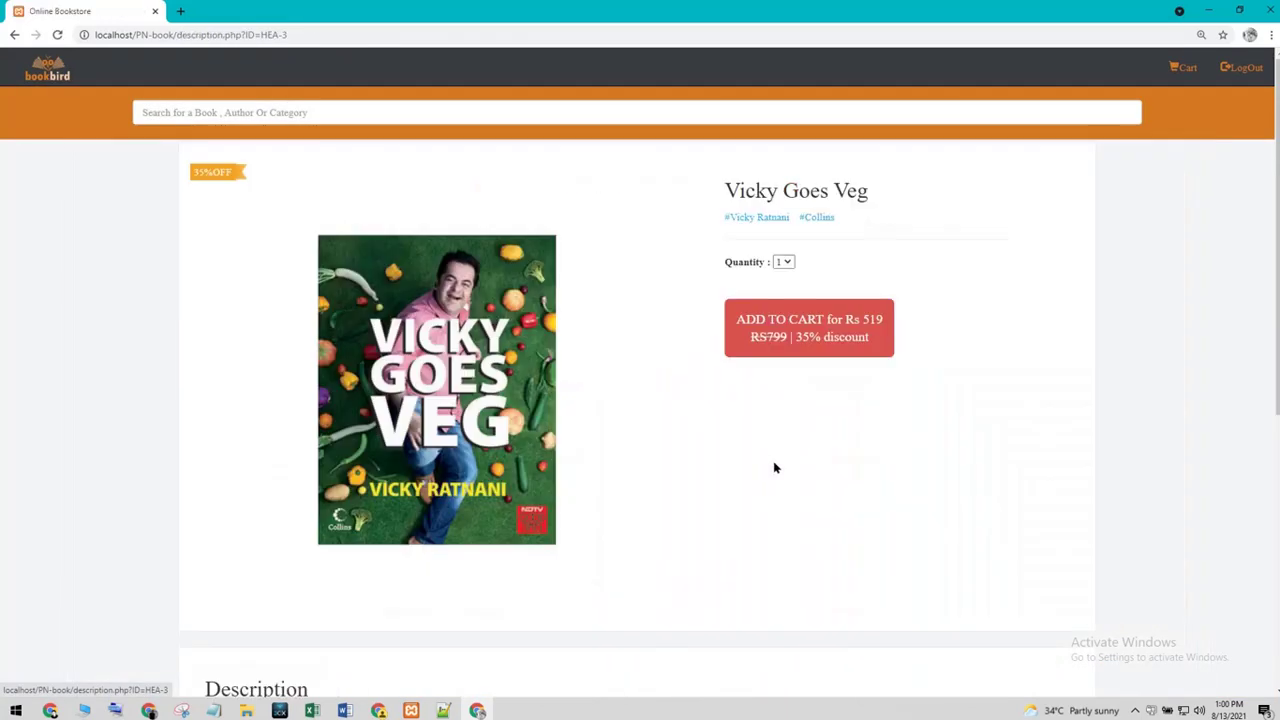
left_click(783, 262)
left_click(785, 290)
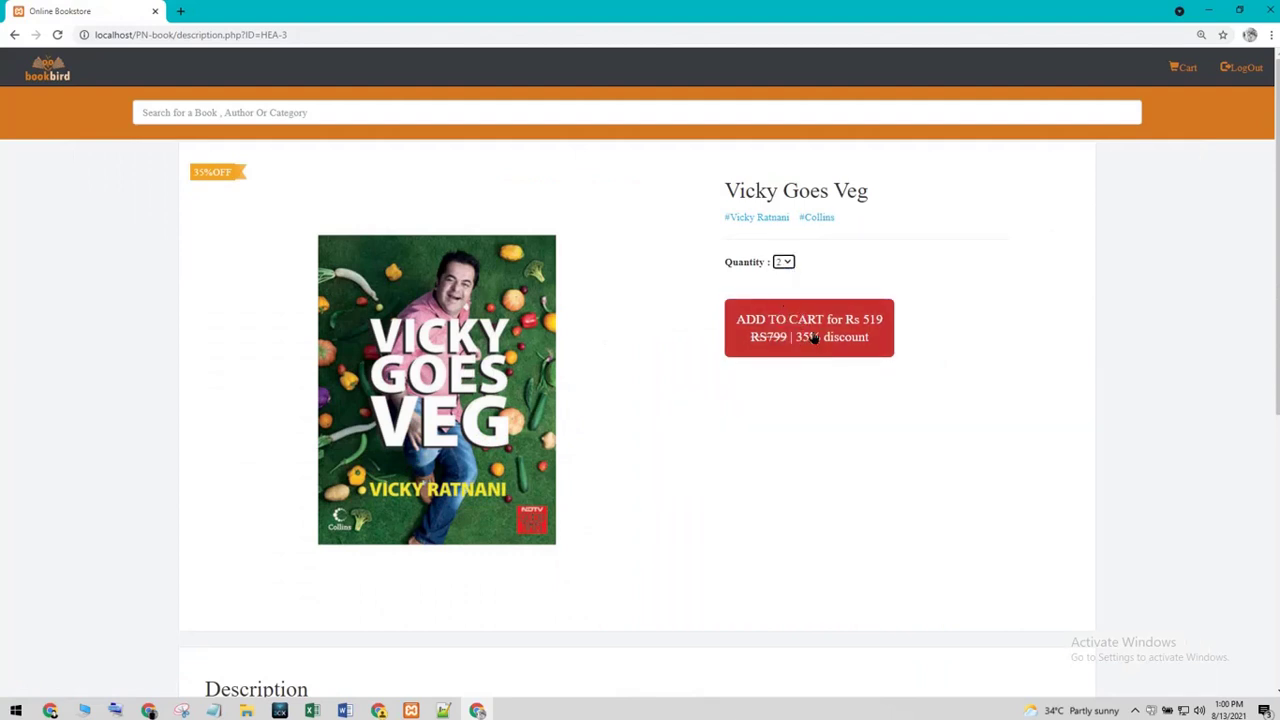
left_click(812, 338)
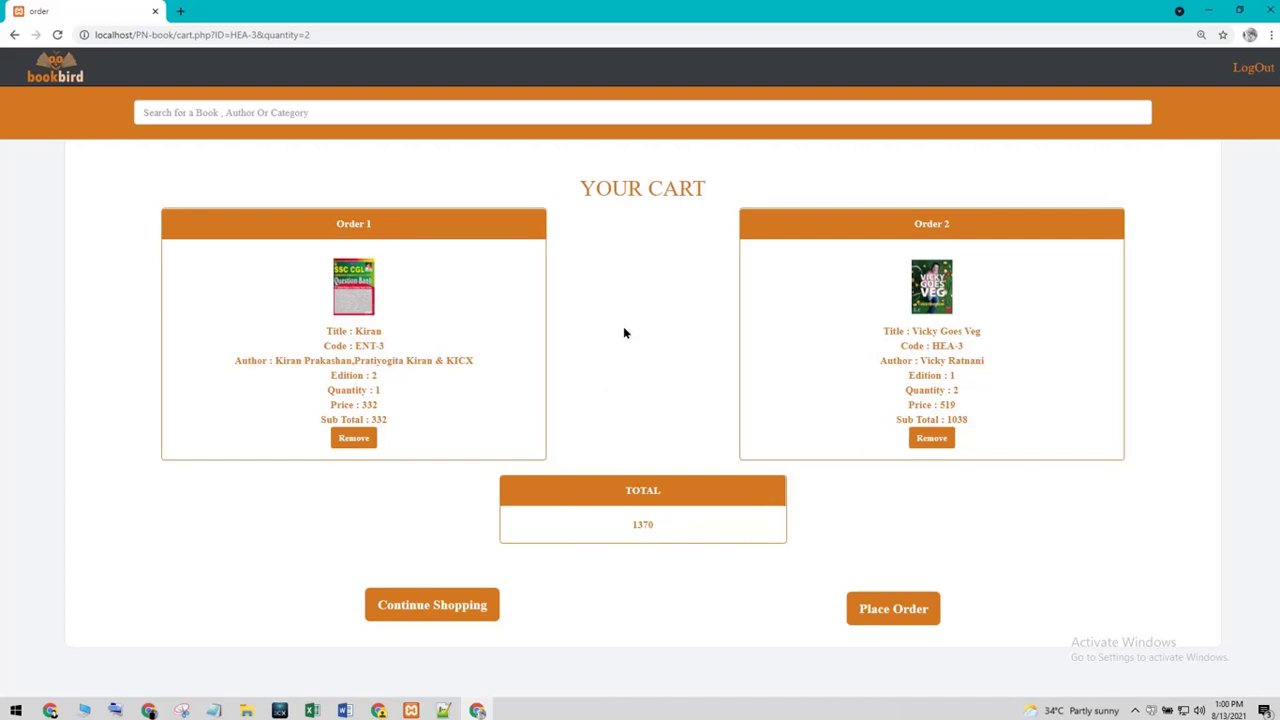
left_click(891, 622)
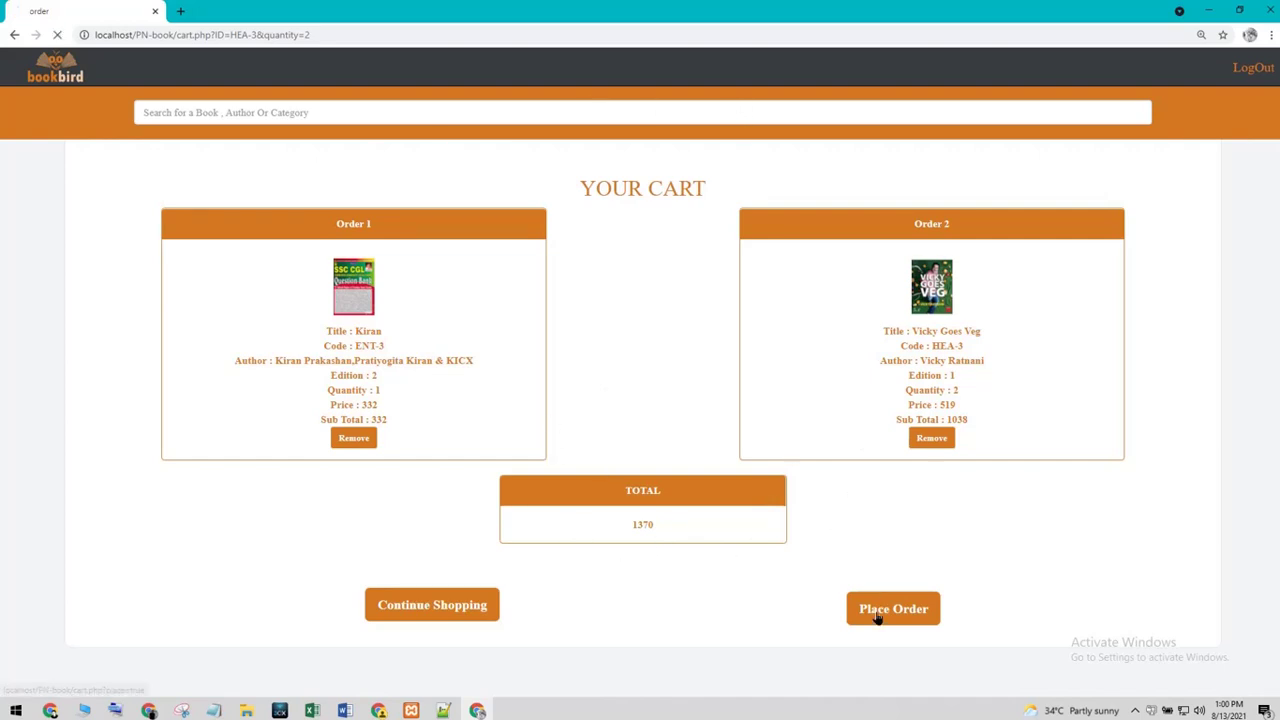
left_click(759, 124)
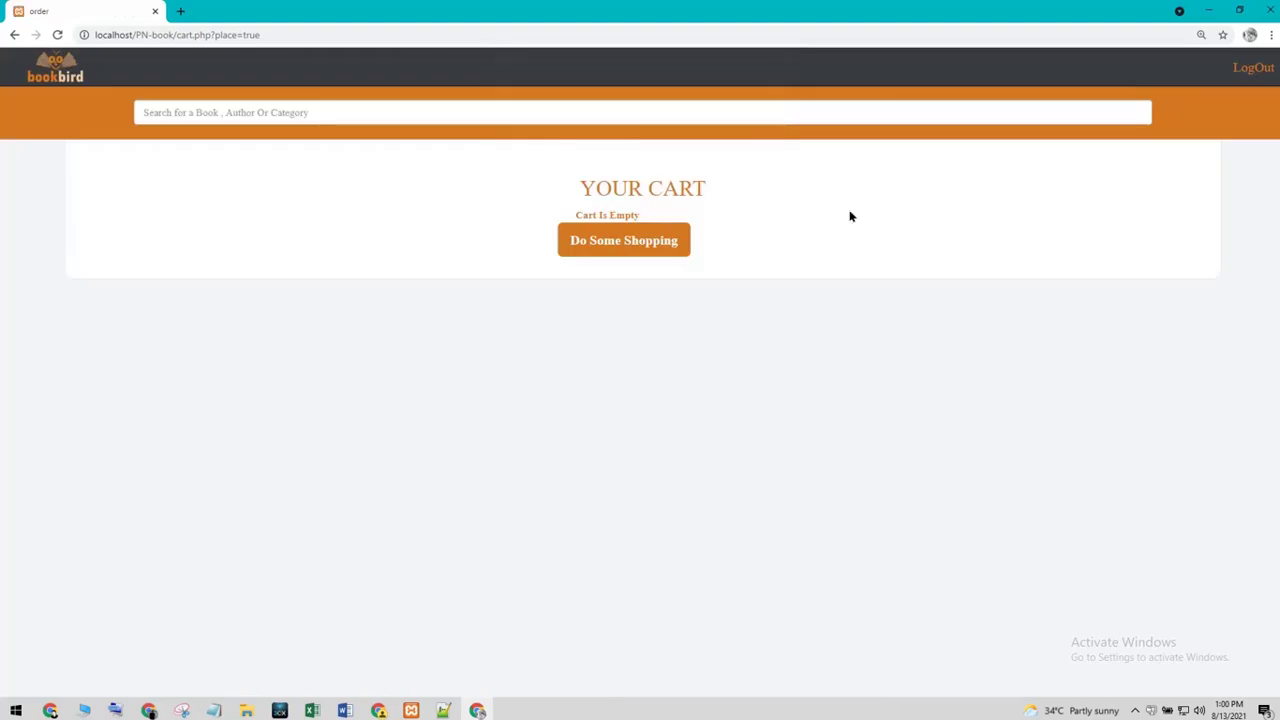
left_click(606, 244)
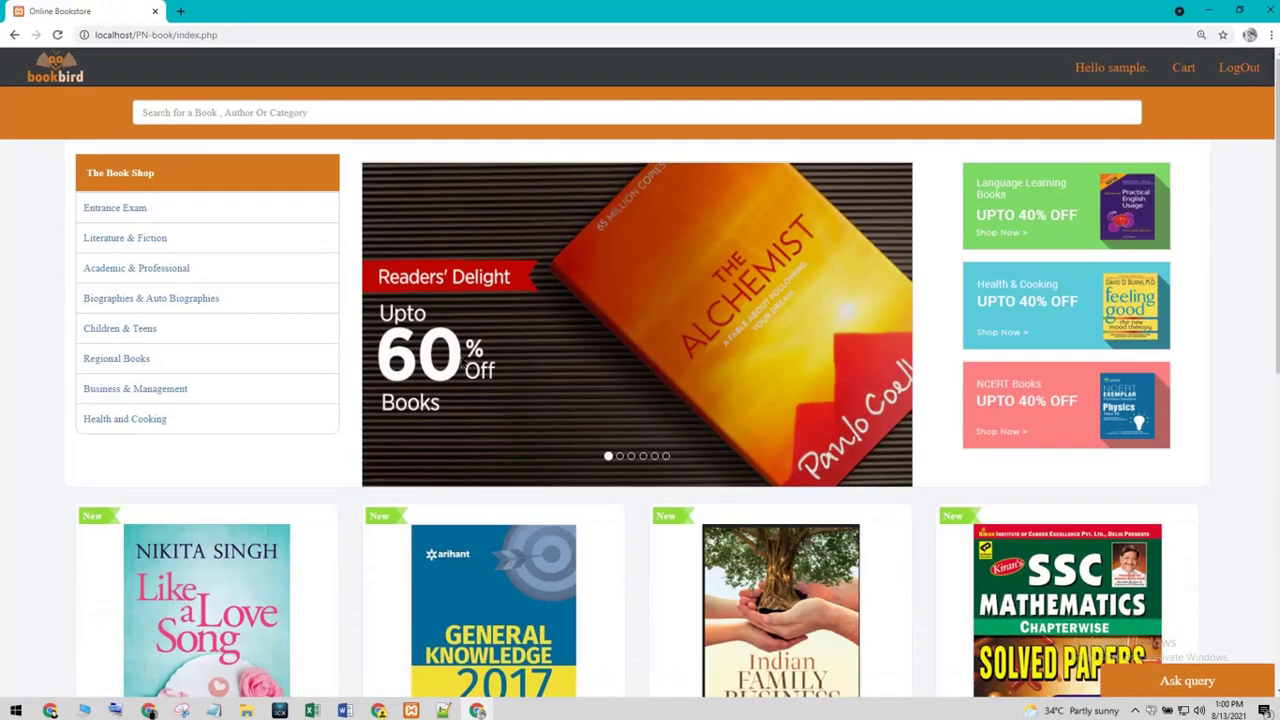
left_click(160, 389)
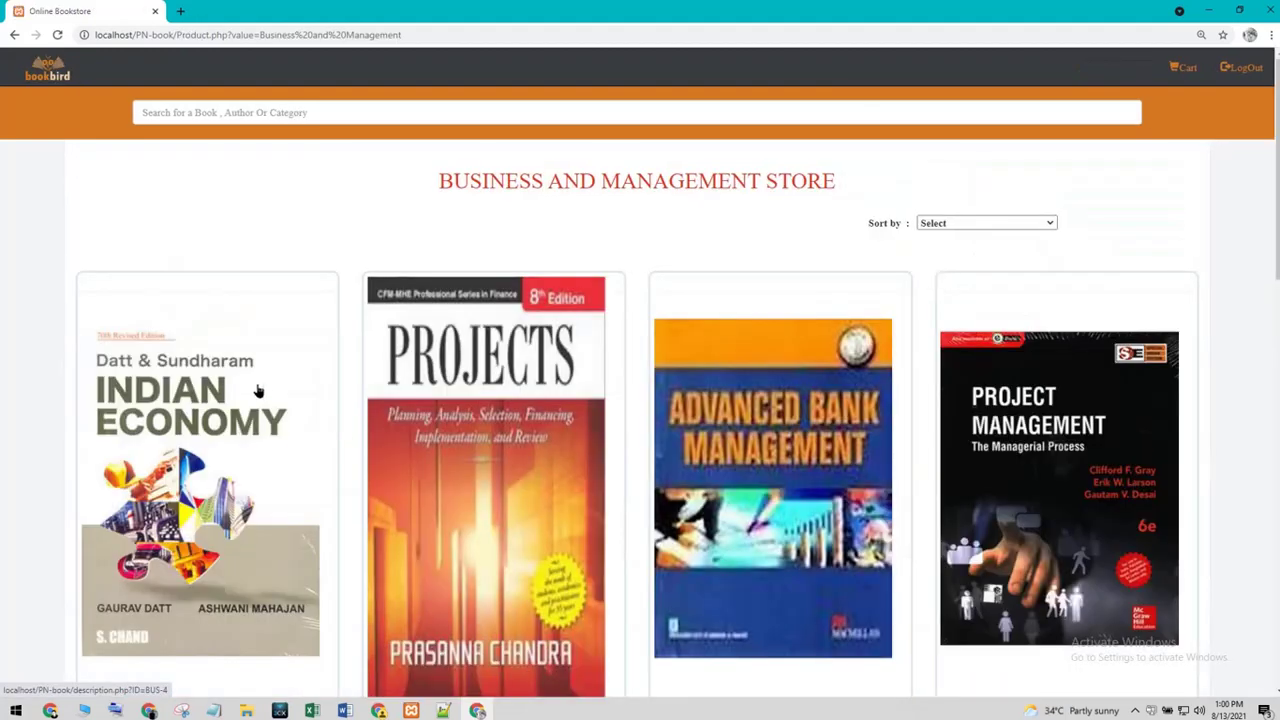
scroll(262, 392, "down", 2)
scroll(268, 393, "up", 3)
left_click(987, 437)
left_click(771, 376)
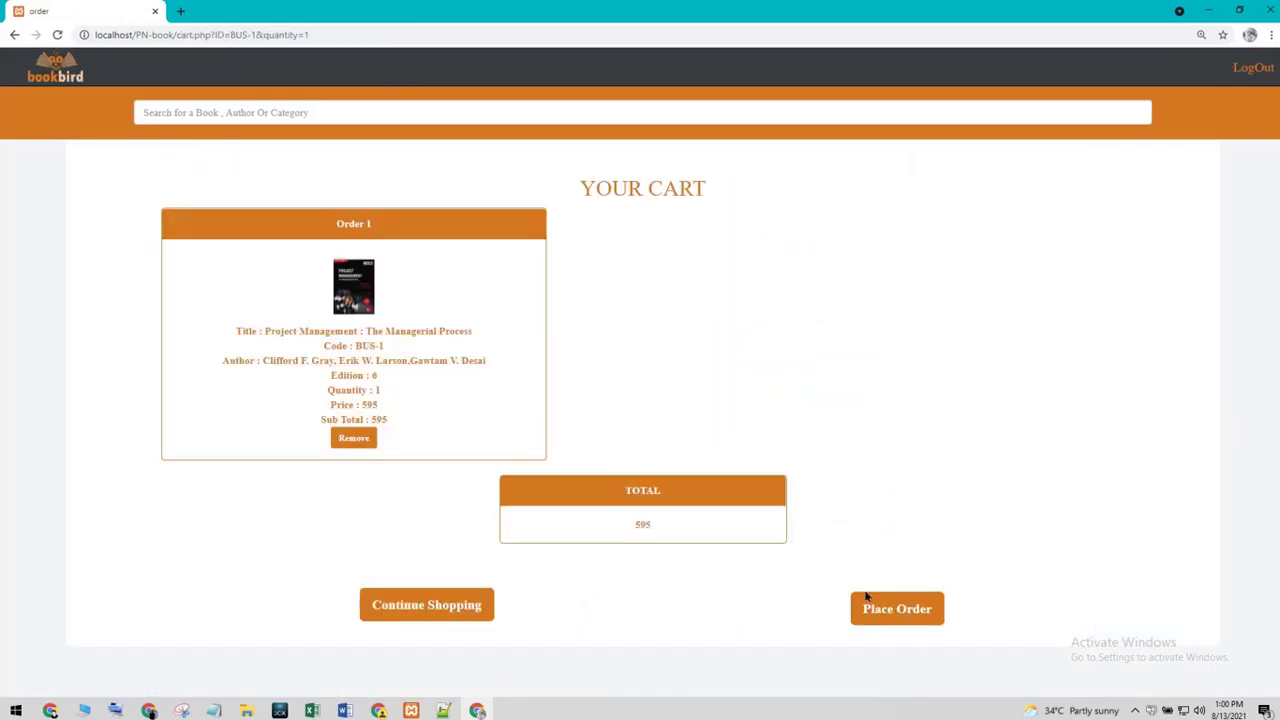
left_click(436, 607)
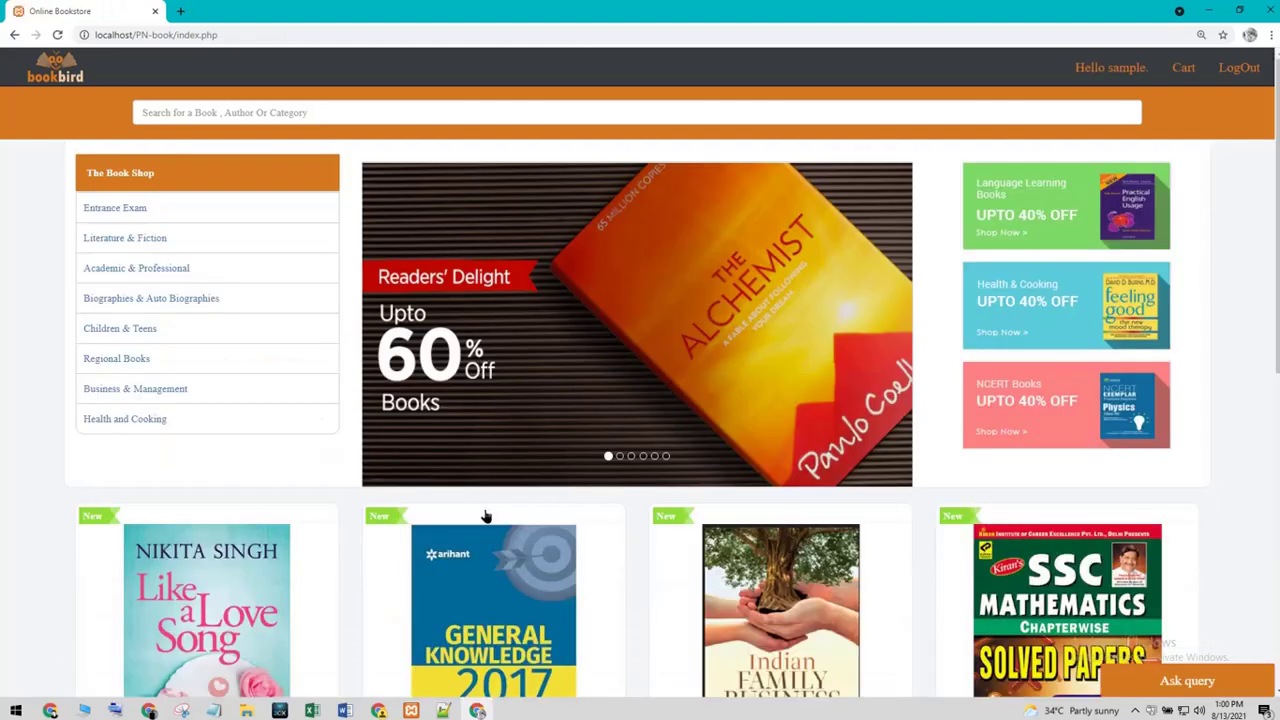
scroll(349, 397, "down", 6)
scroll(223, 371, "up", 6)
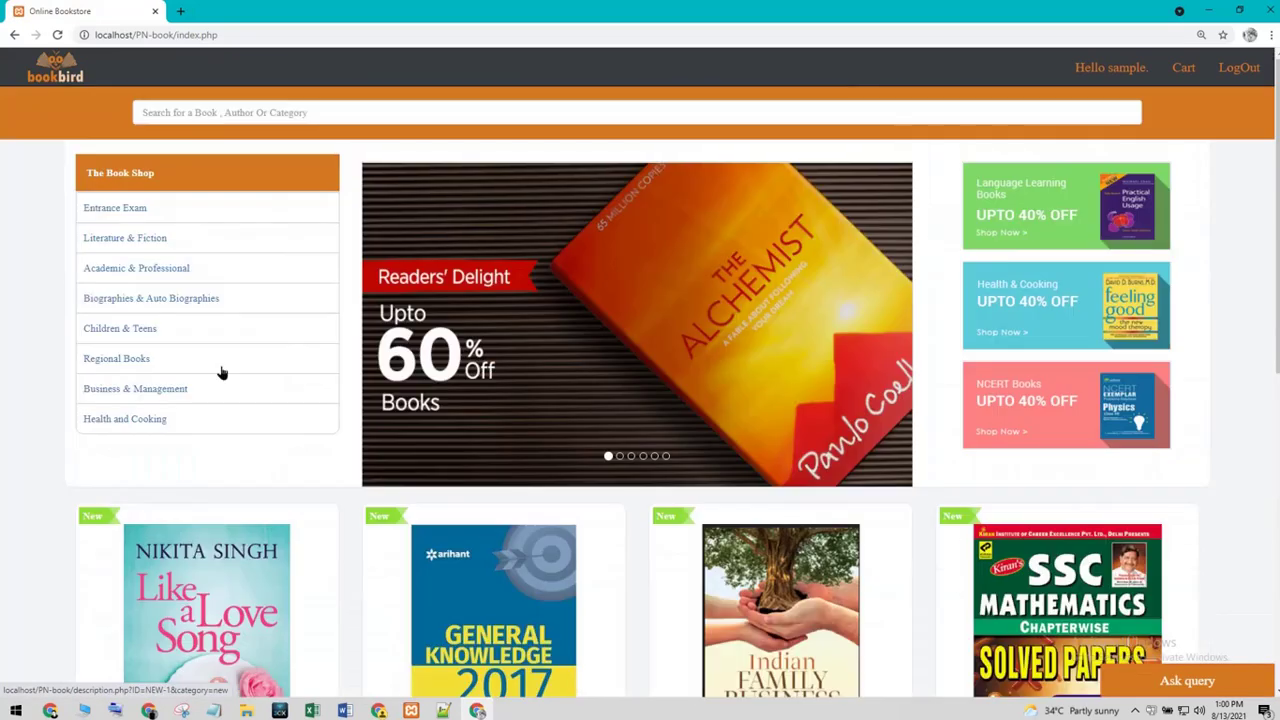
- Open Madhusala's details from Regional Books, then return to the listing
left_click(118, 359)
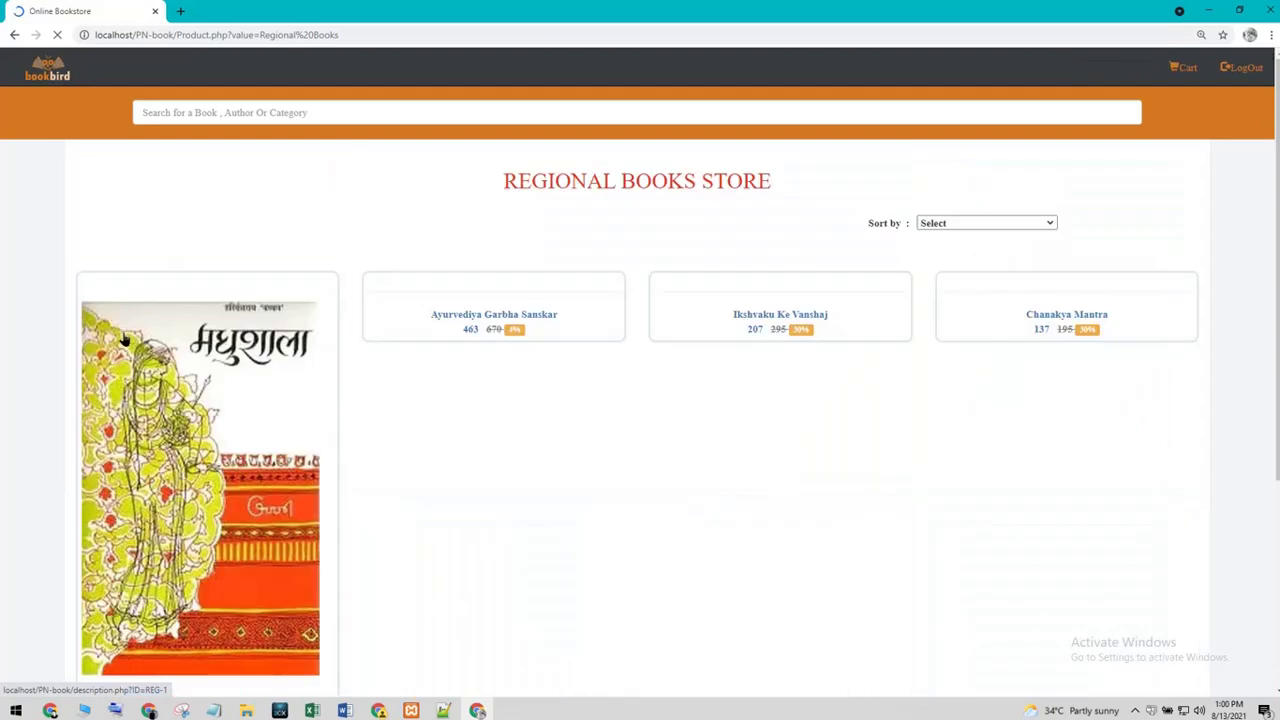
left_click(123, 340)
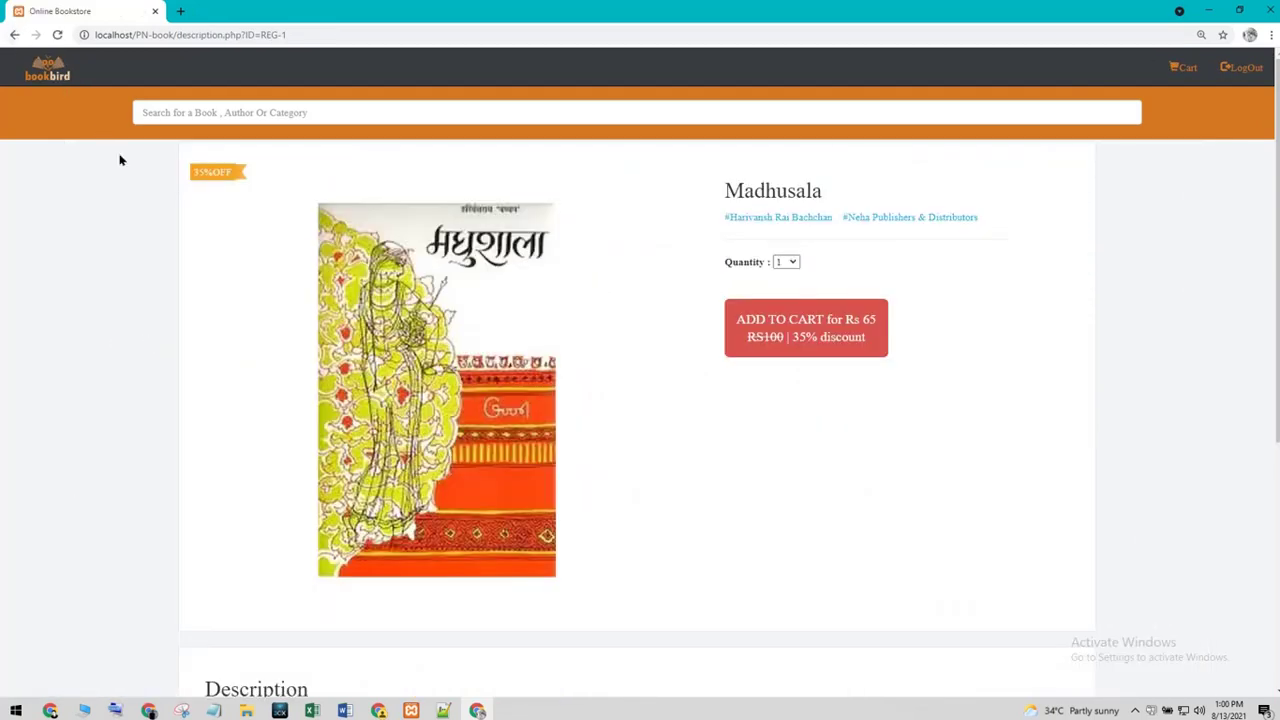
left_click(15, 37)
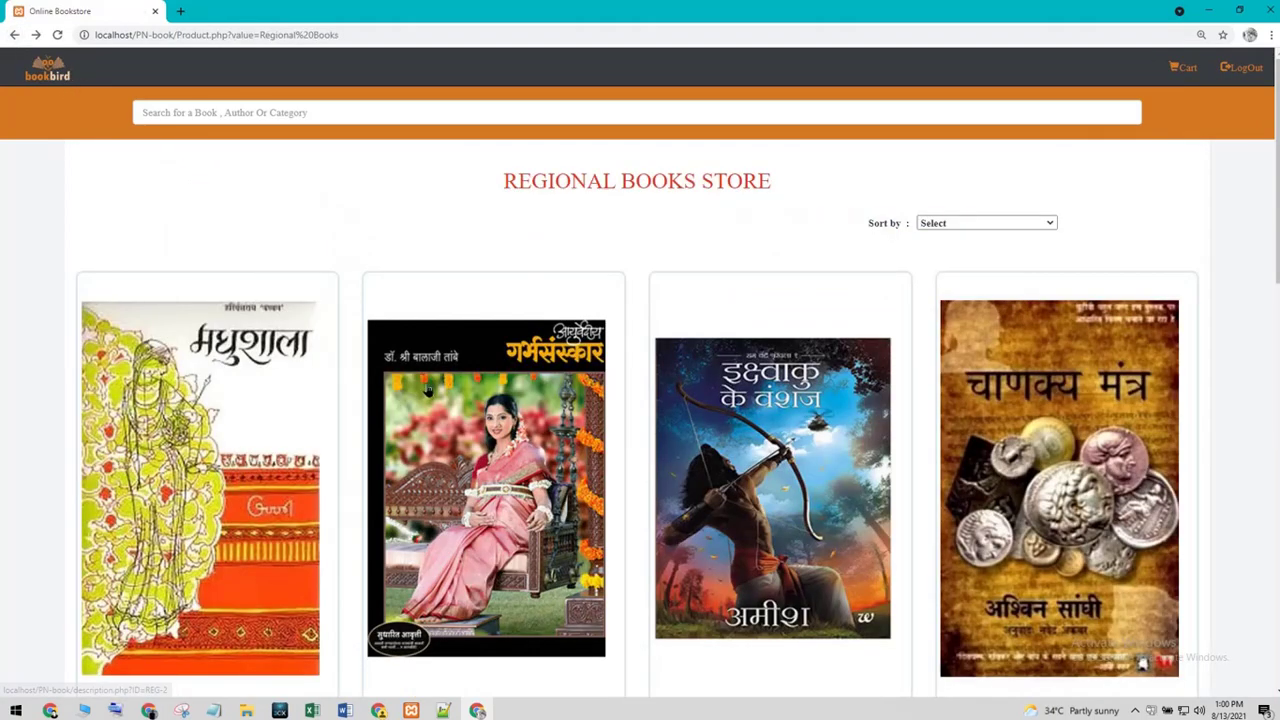
scroll(927, 234, "down", 3)
scroll(929, 277, "down", 5)
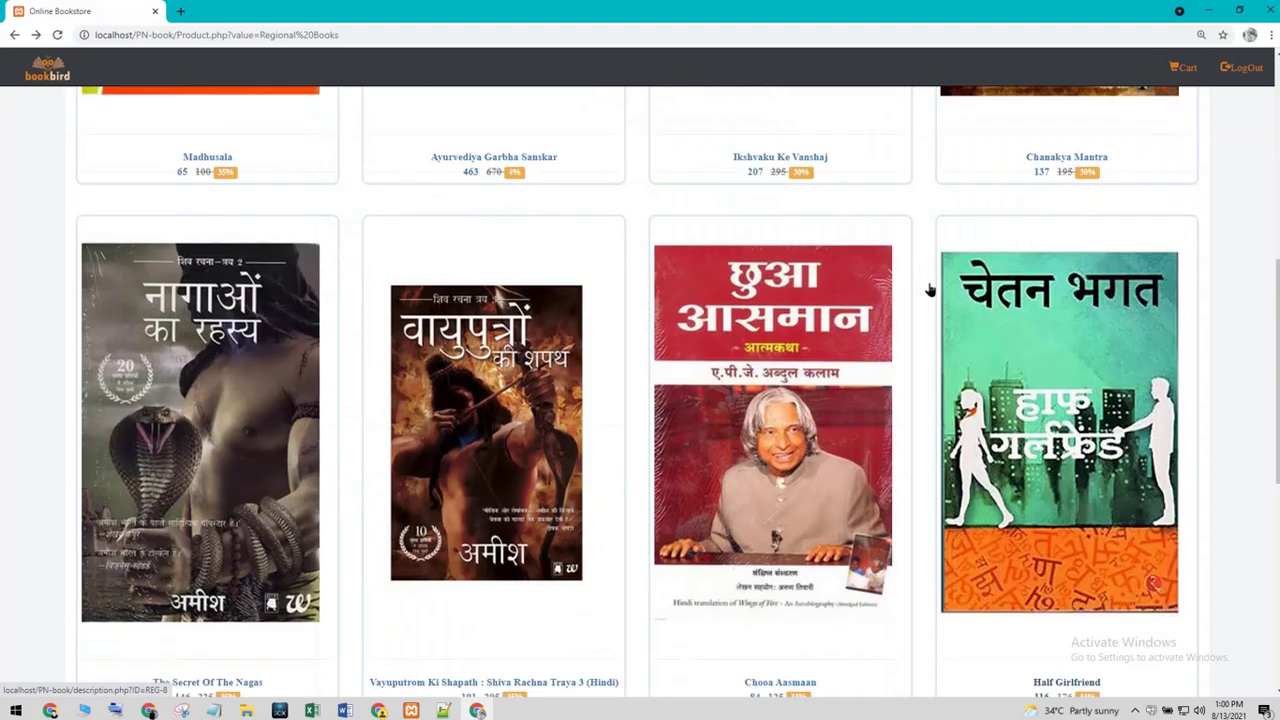
scroll(929, 293, "down", 3)
scroll(950, 280, "up", 10)
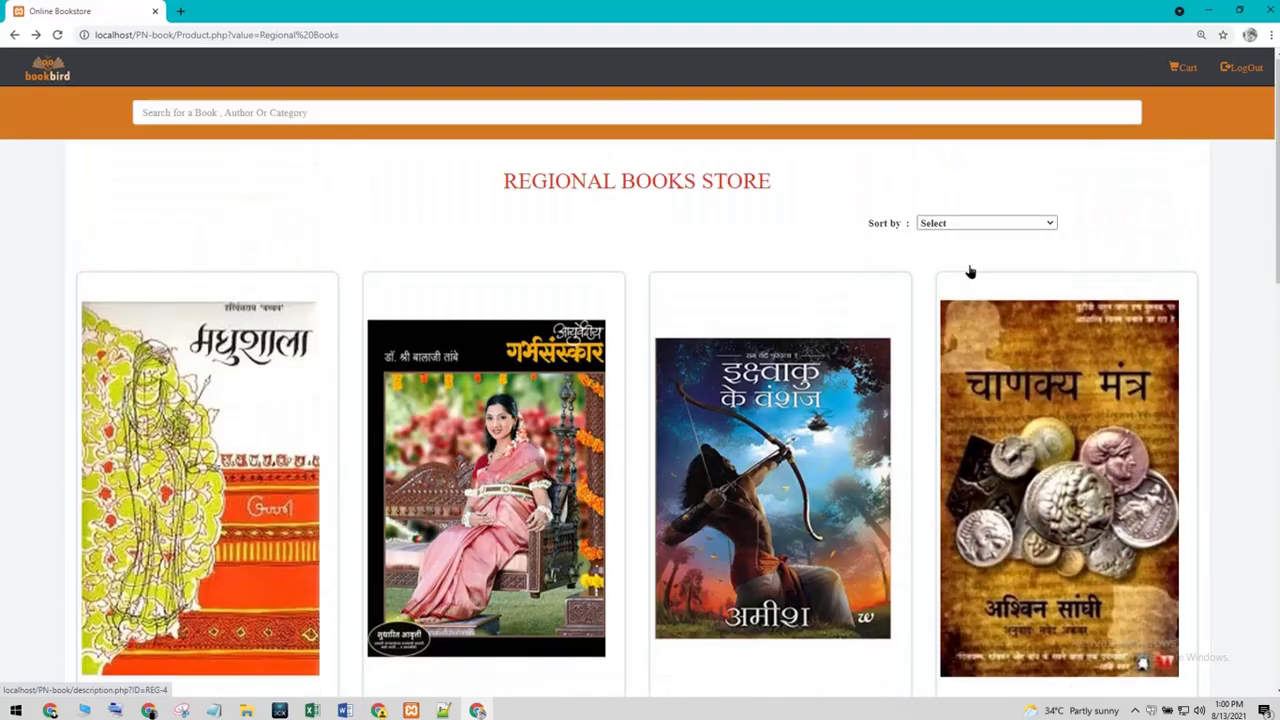
- Sort the Regional Books list by Low To High Discount and scroll through it
left_click(957, 225)
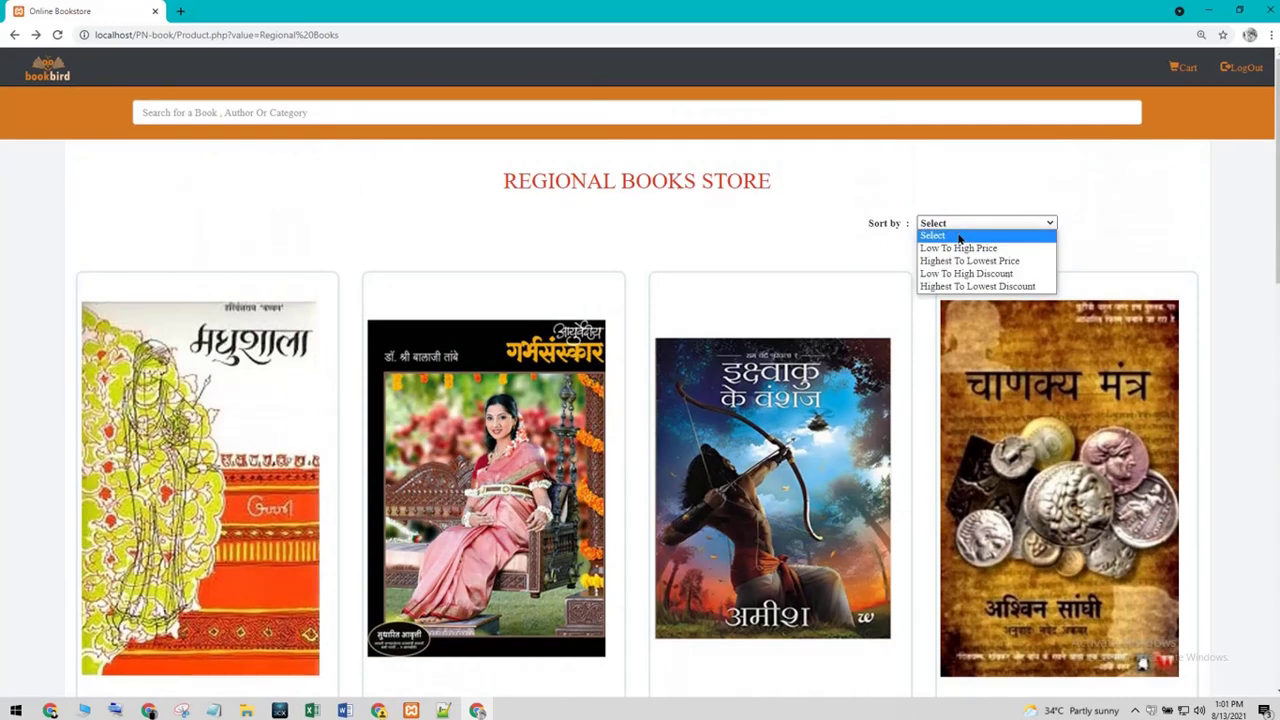
left_click(977, 273)
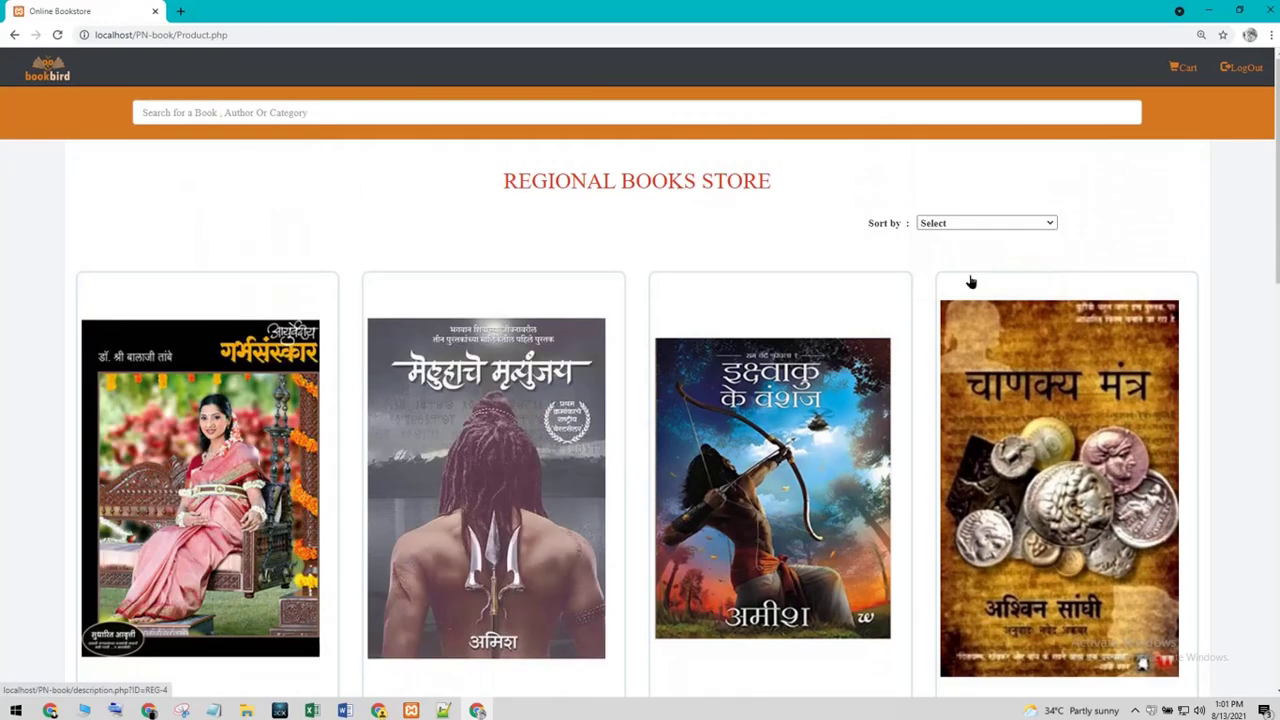
scroll(857, 364, "down", 3)
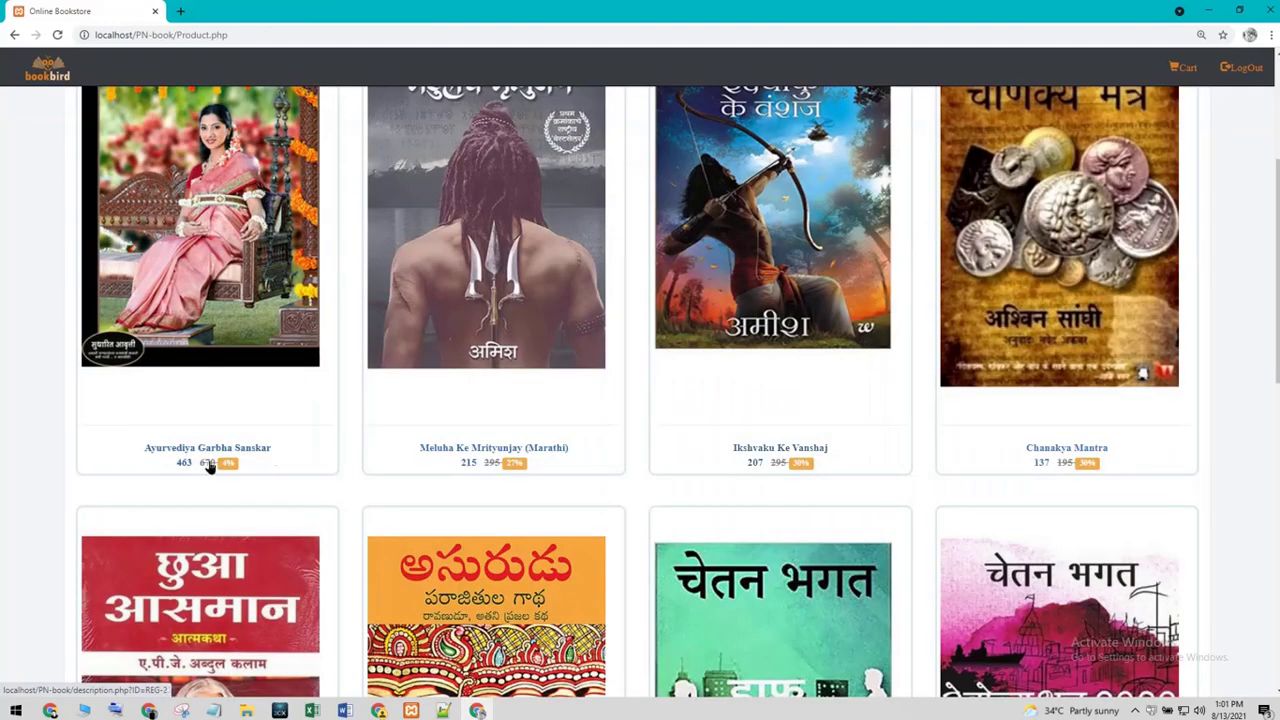
scroll(466, 487, "down", 5)
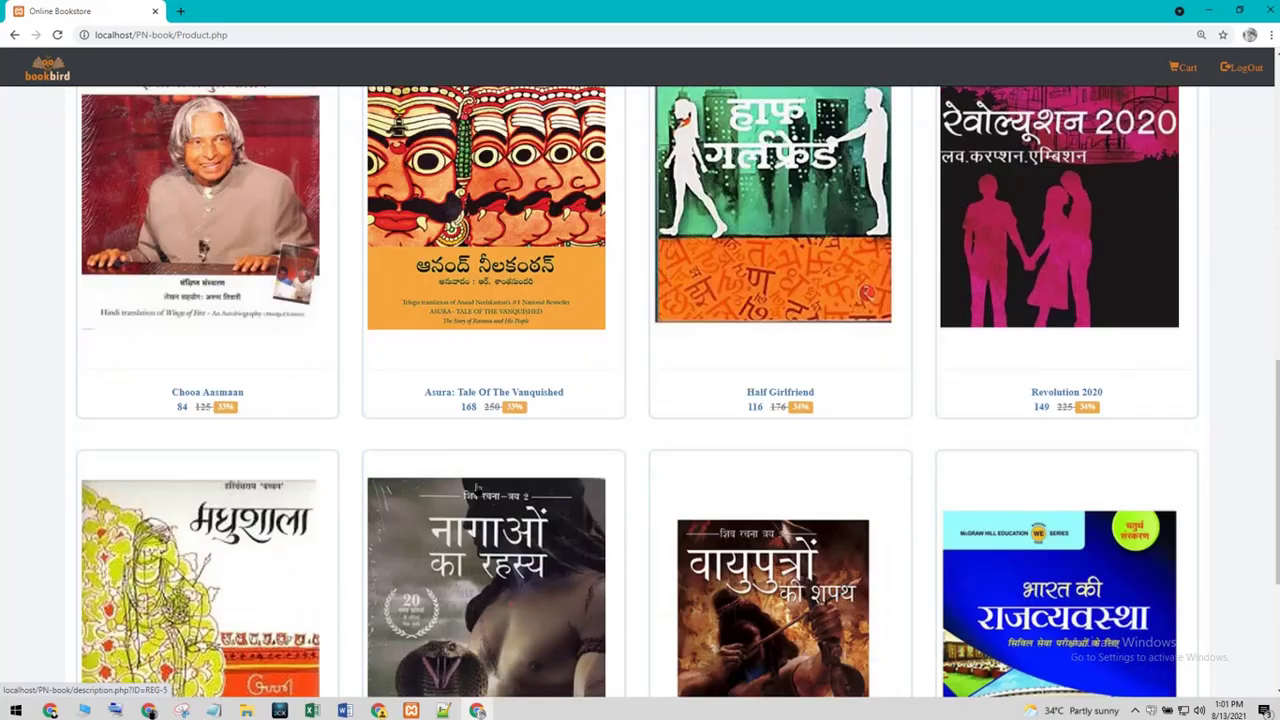
scroll(478, 490, "down", 3)
scroll(740, 357, "up", 3)
scroll(755, 345, "down", 3)
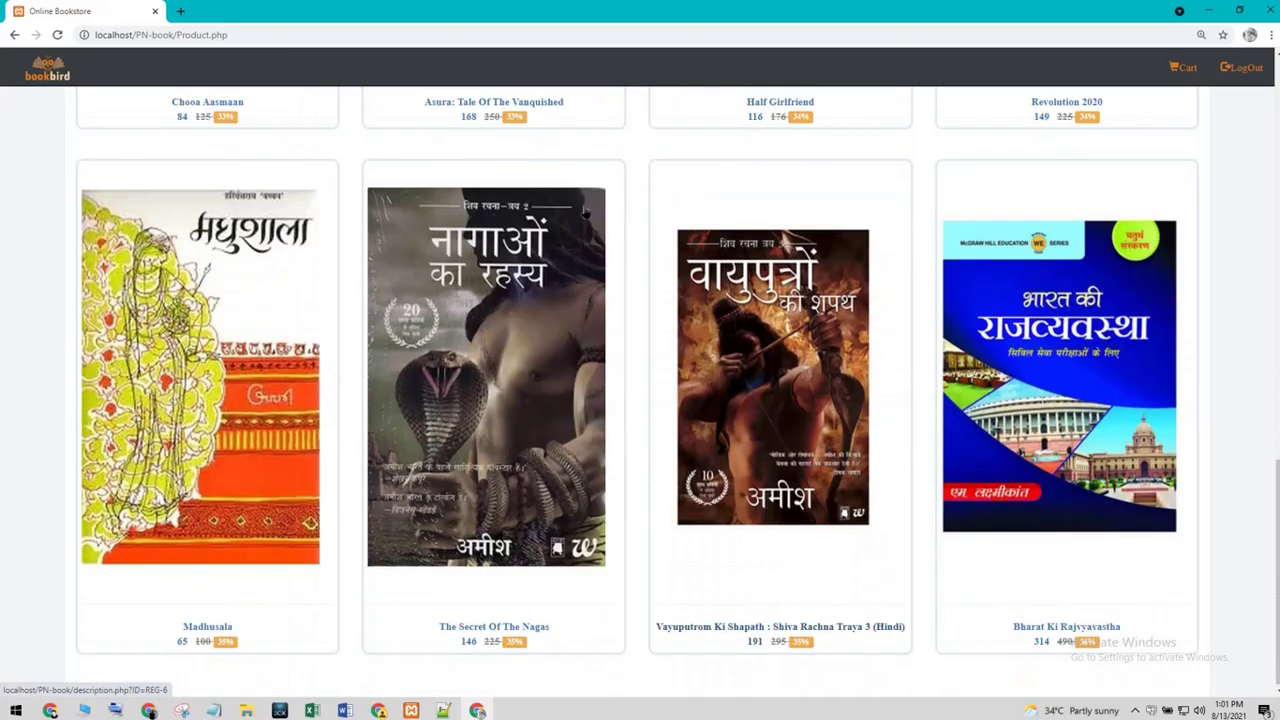
left_click_drag(1275, 462, 1275, 228)
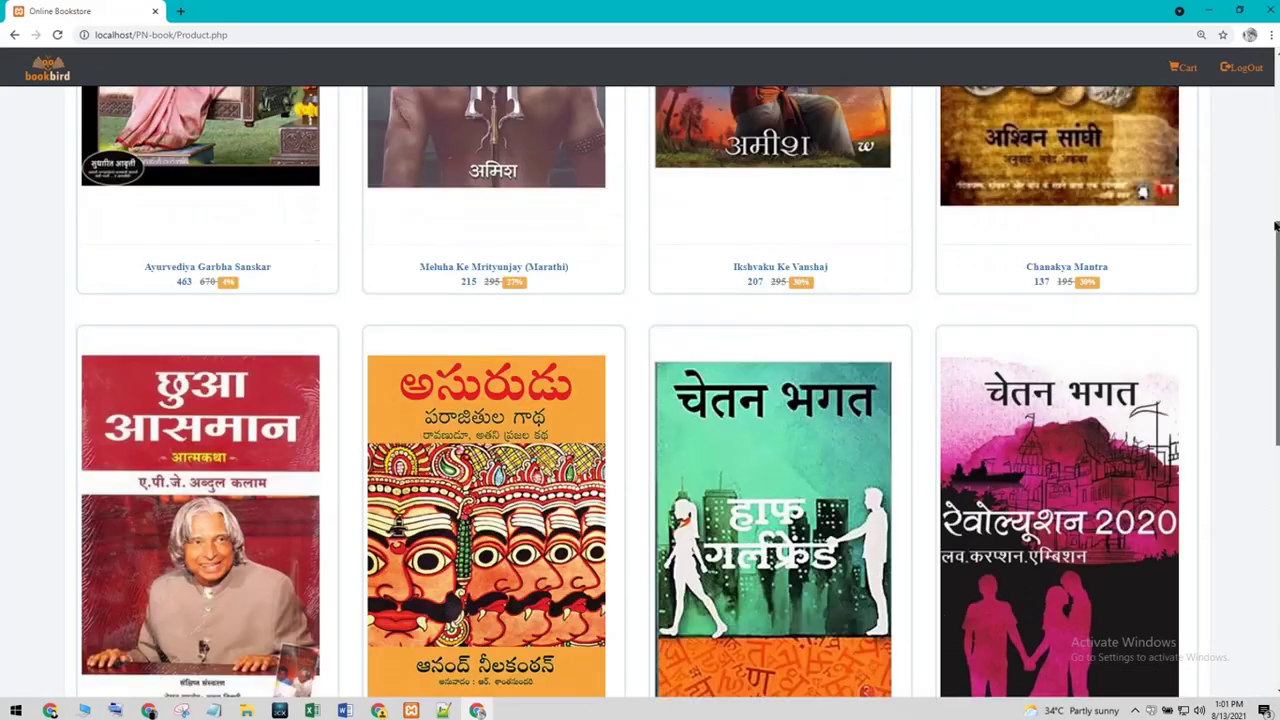
scroll(1275, 228, "down", 7)
scroll(1214, 191, "up", 11)
scroll(249, 53, "down", 12)
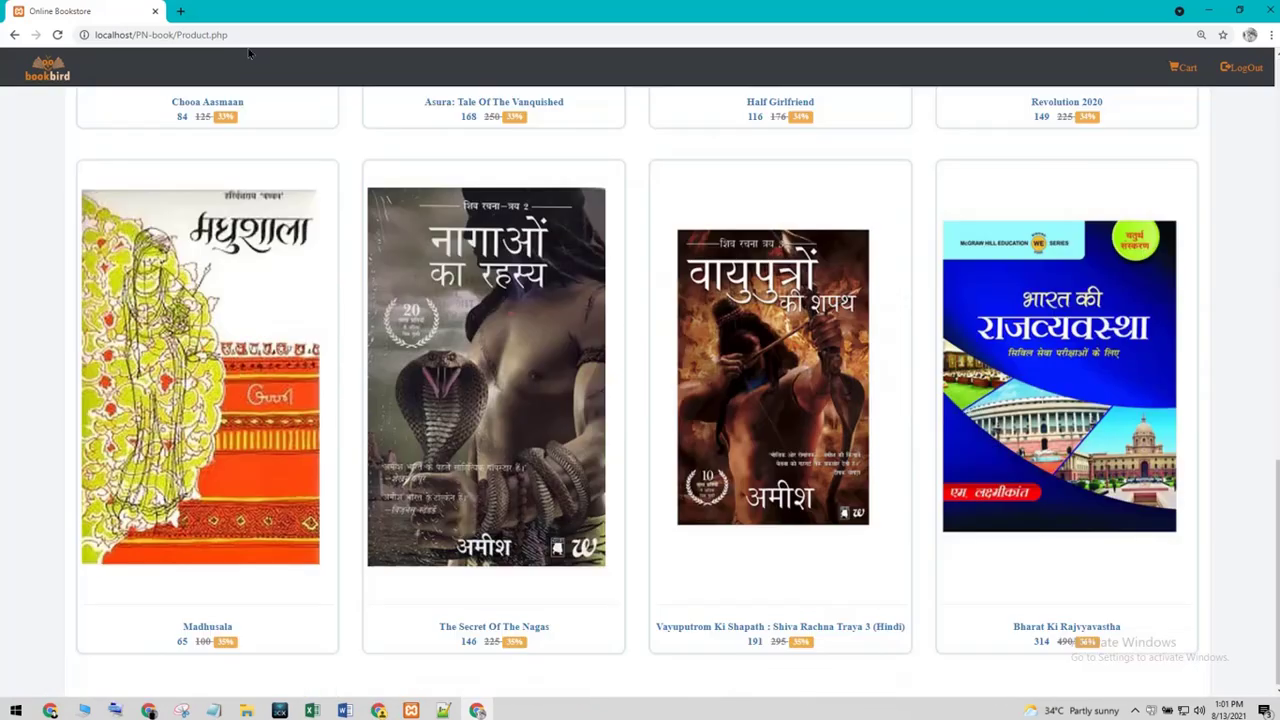
- Return to the home page, cycle the banner, revisit Regional Books, then switch to Notepad++
left_click(38, 68)
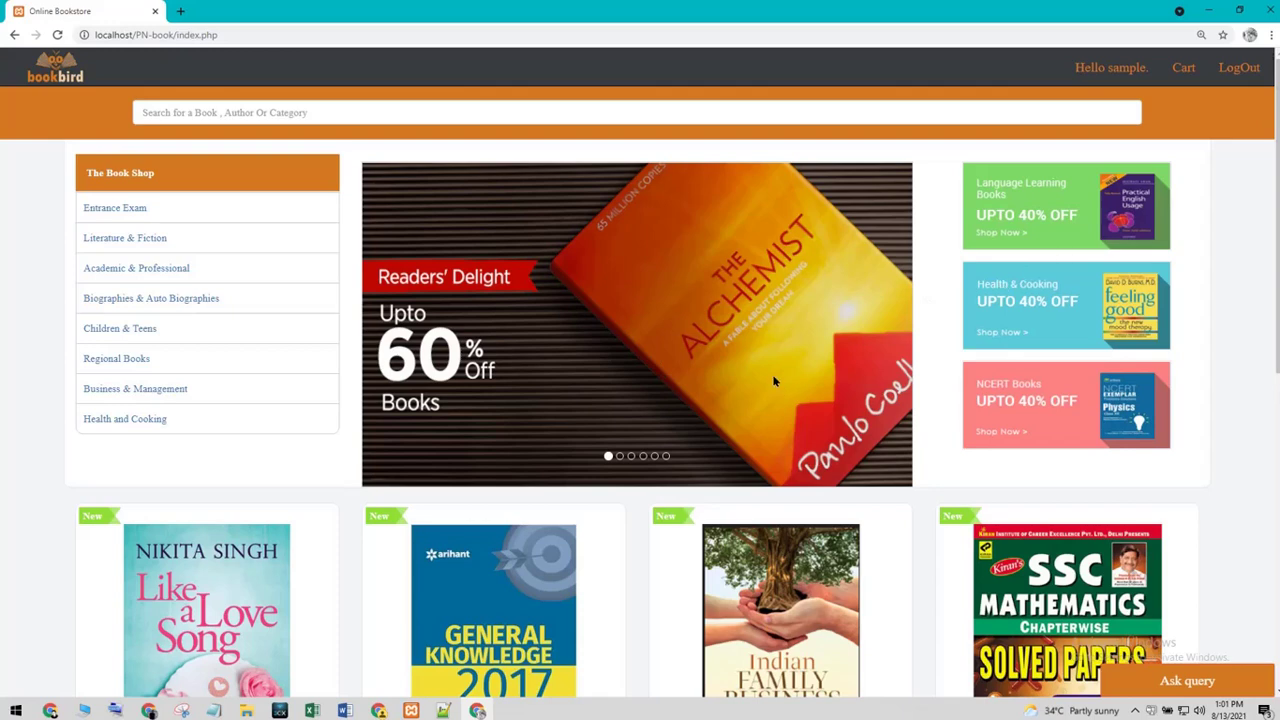
left_click(620, 456)
left_click(631, 456)
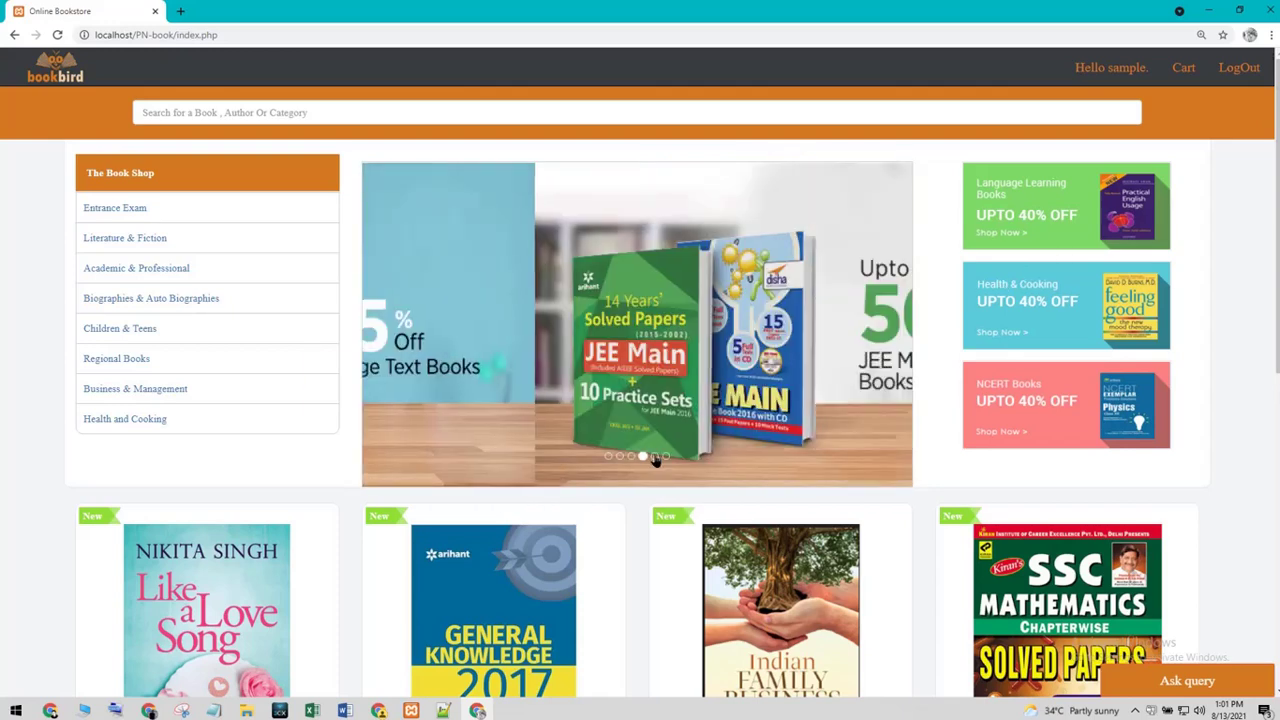
left_click(1091, 202)
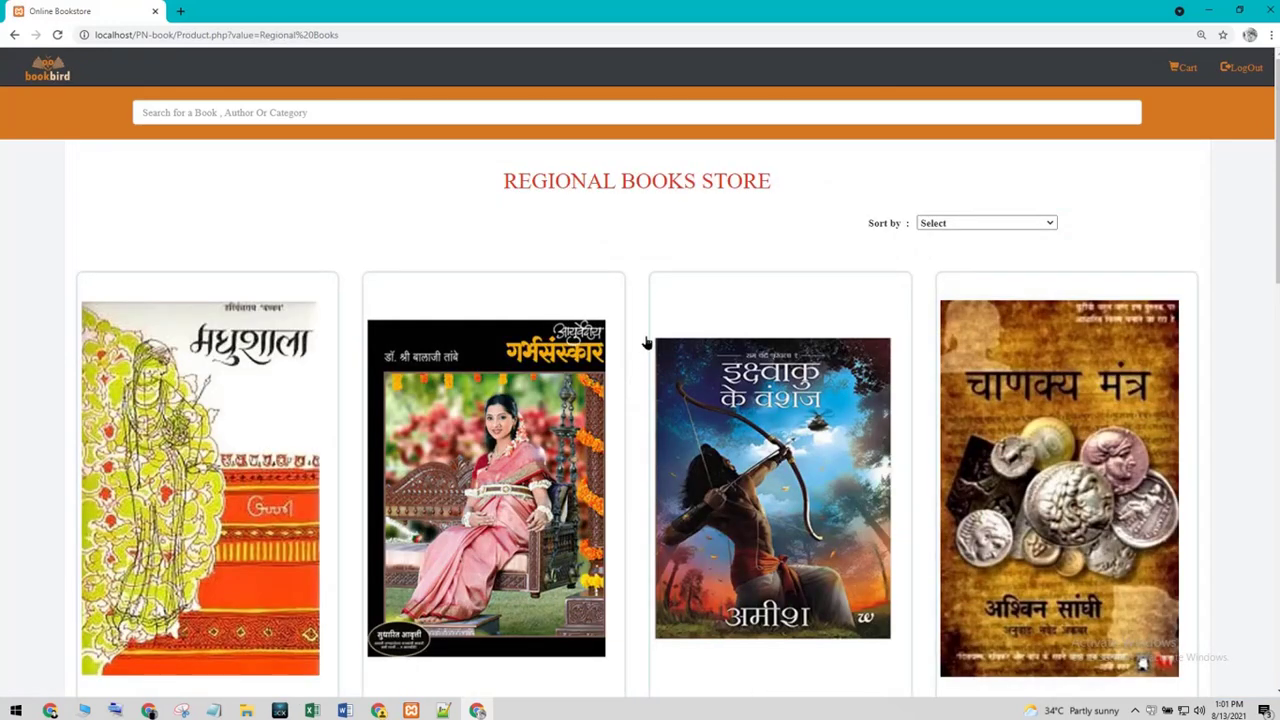
left_click(16, 34)
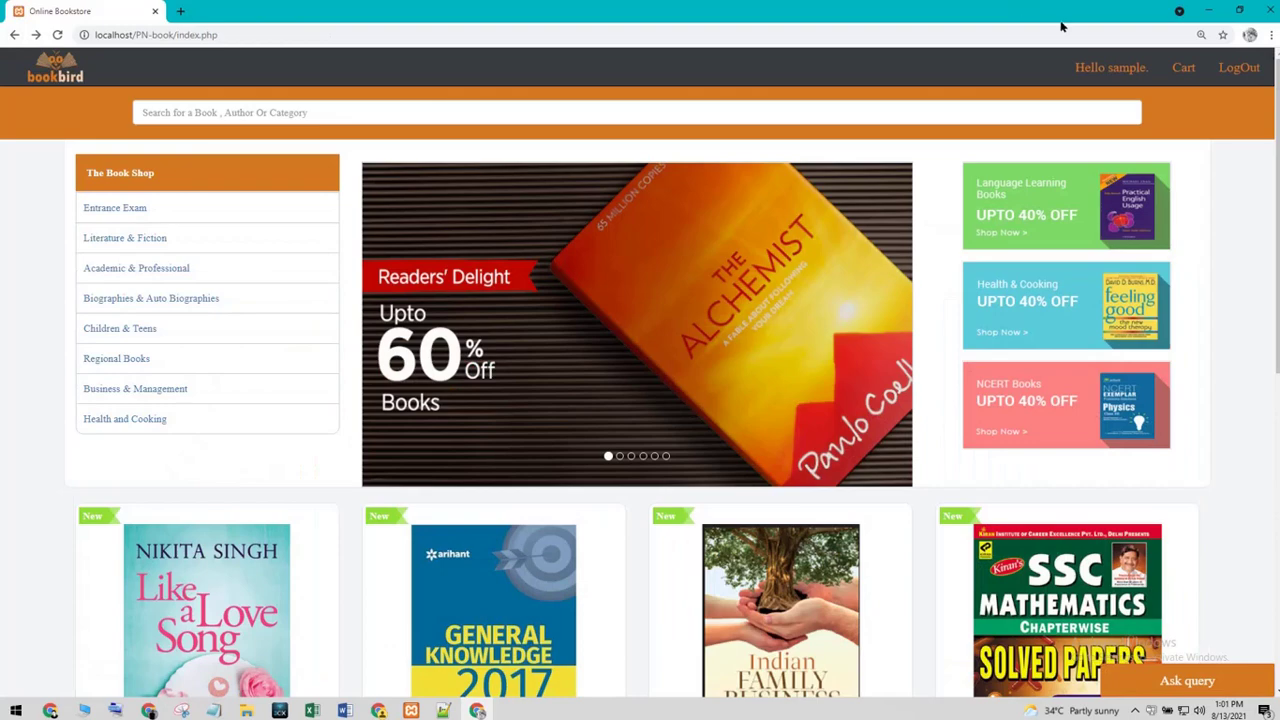
key("alt+Tab")
- Close index.php and minimize the browser, PN-book folder and Notepad note to clear the desktop
left_click(1211, 14)
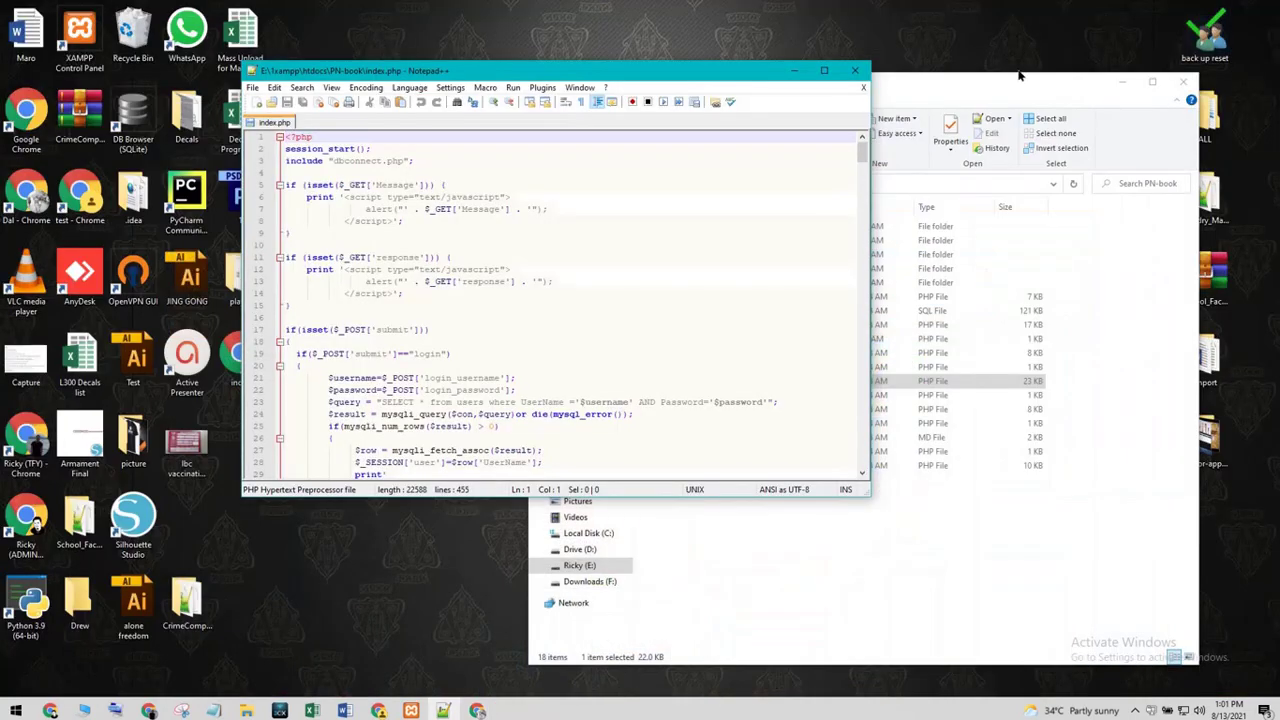
left_click(855, 71)
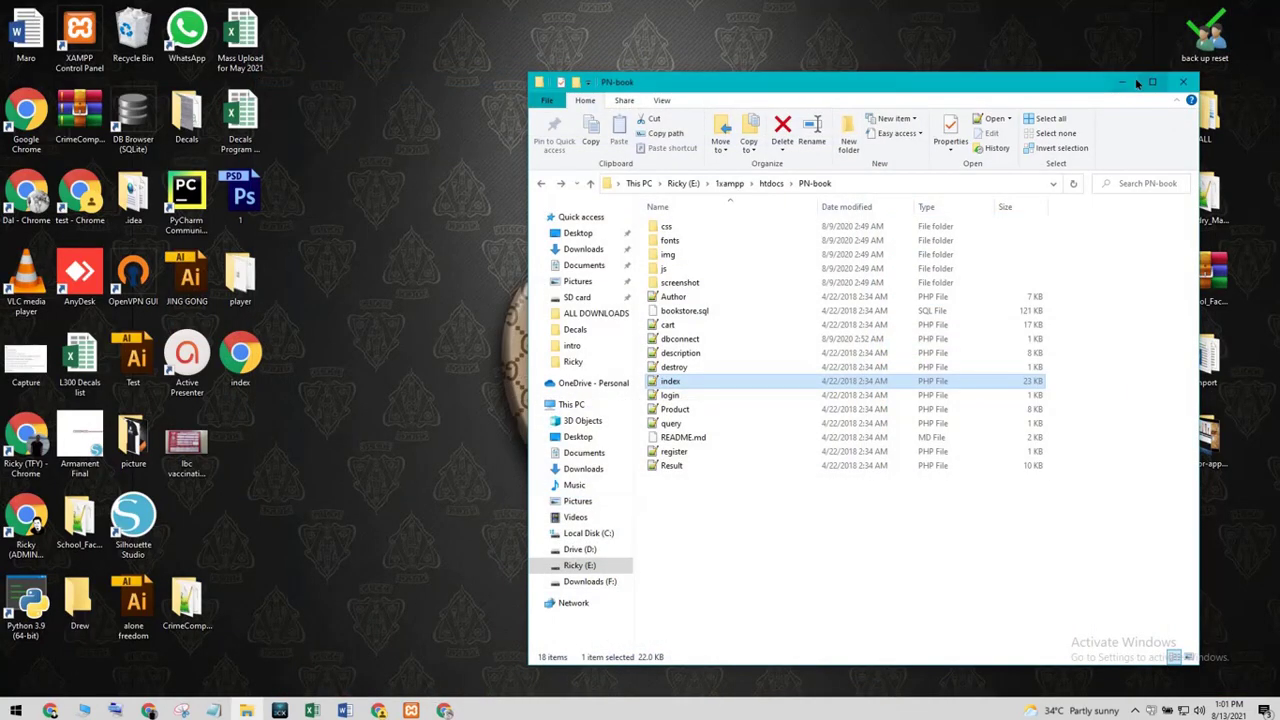
left_click(1133, 82)
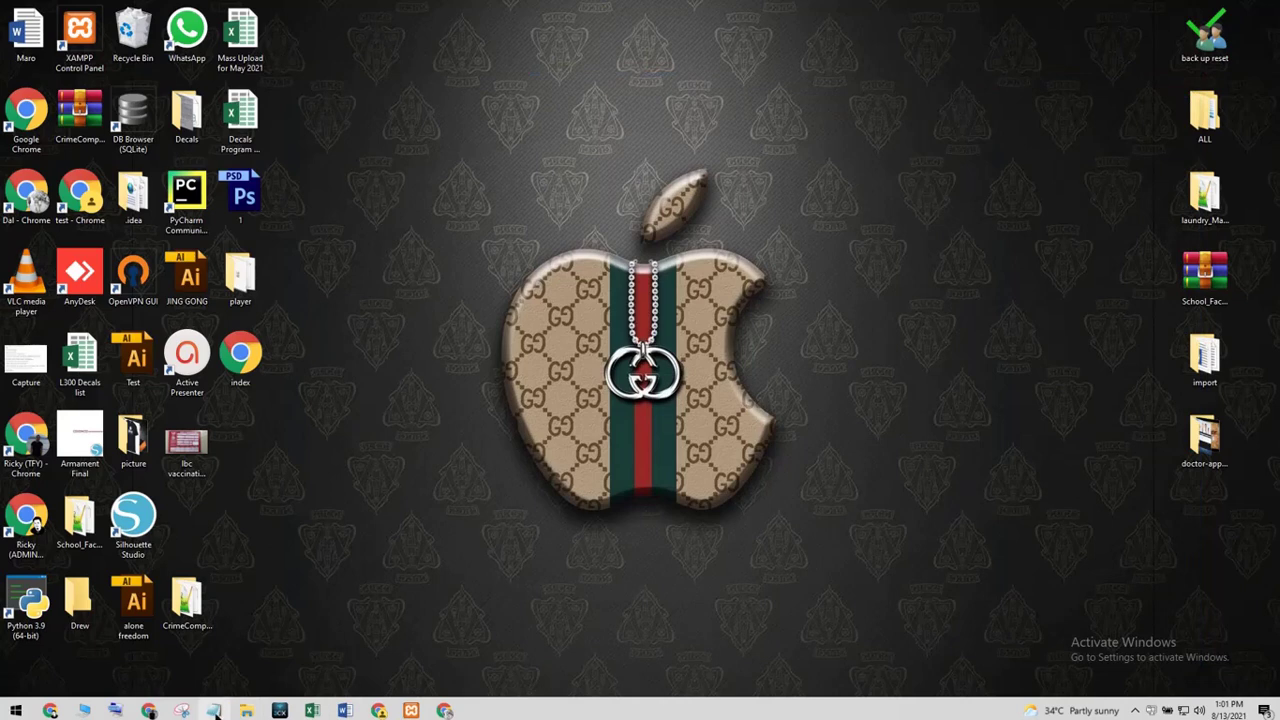
left_click(214, 711)
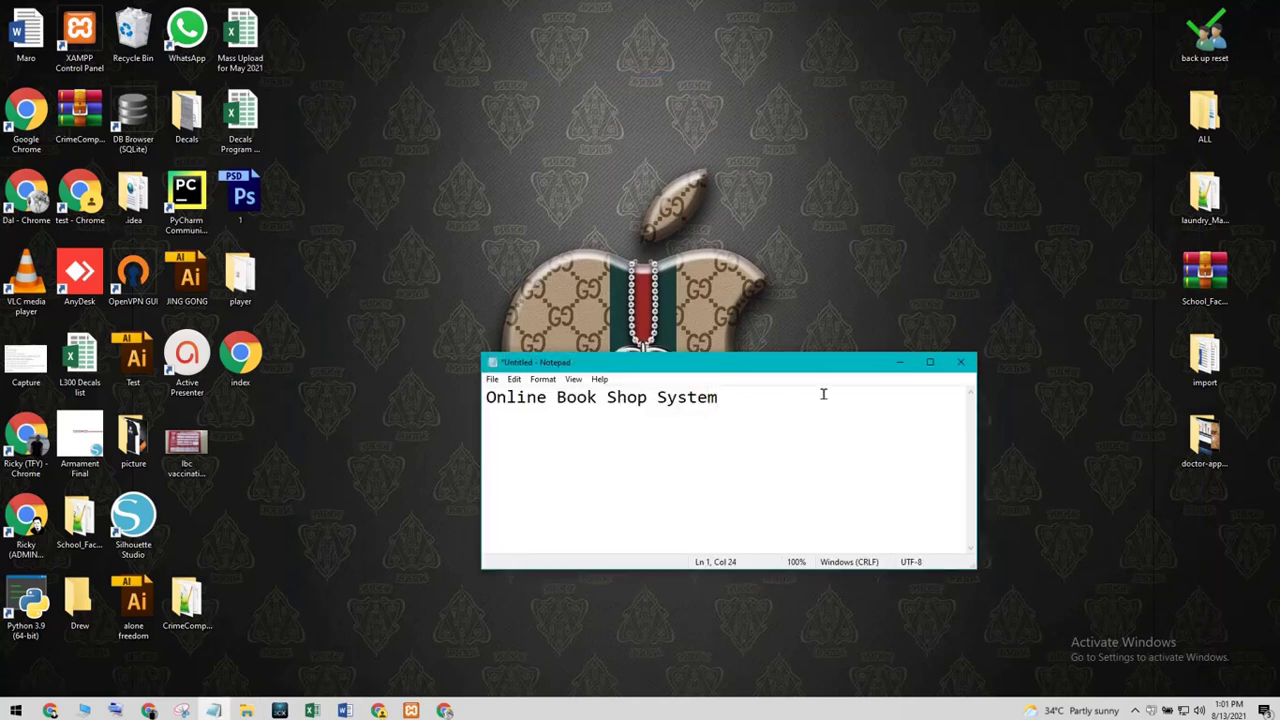
left_click(900, 362)
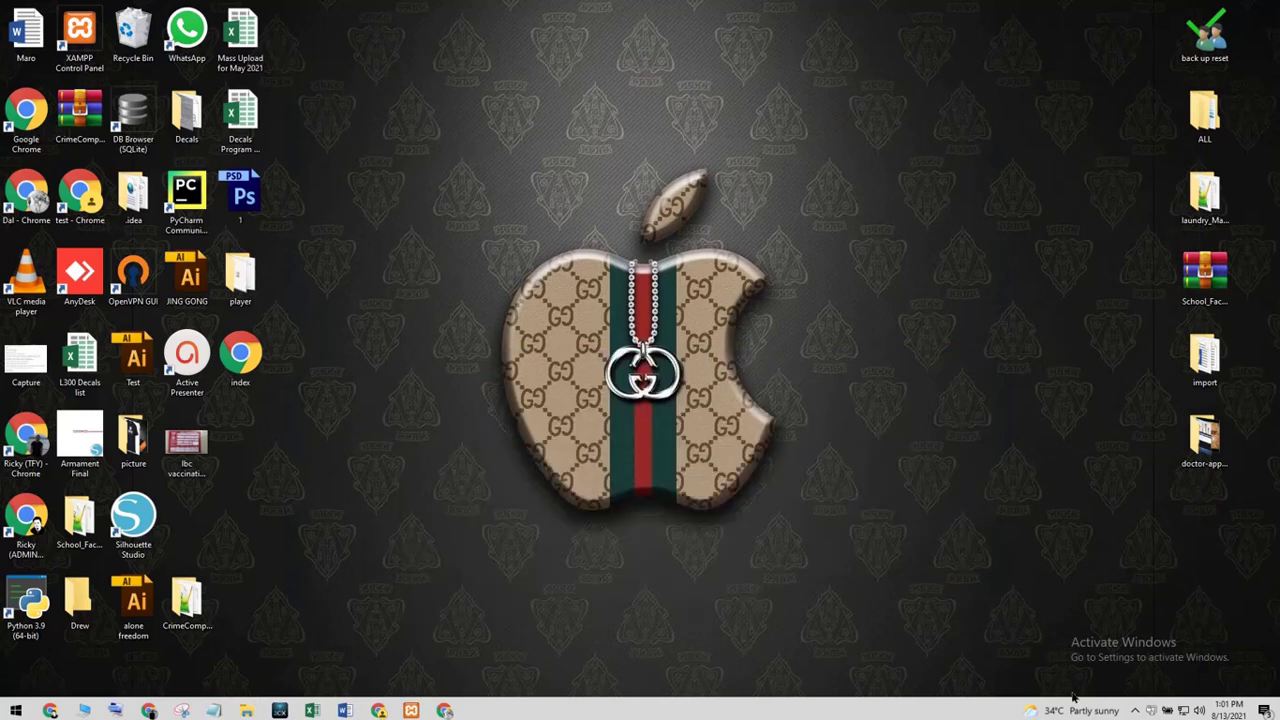
left_click(1138, 711)
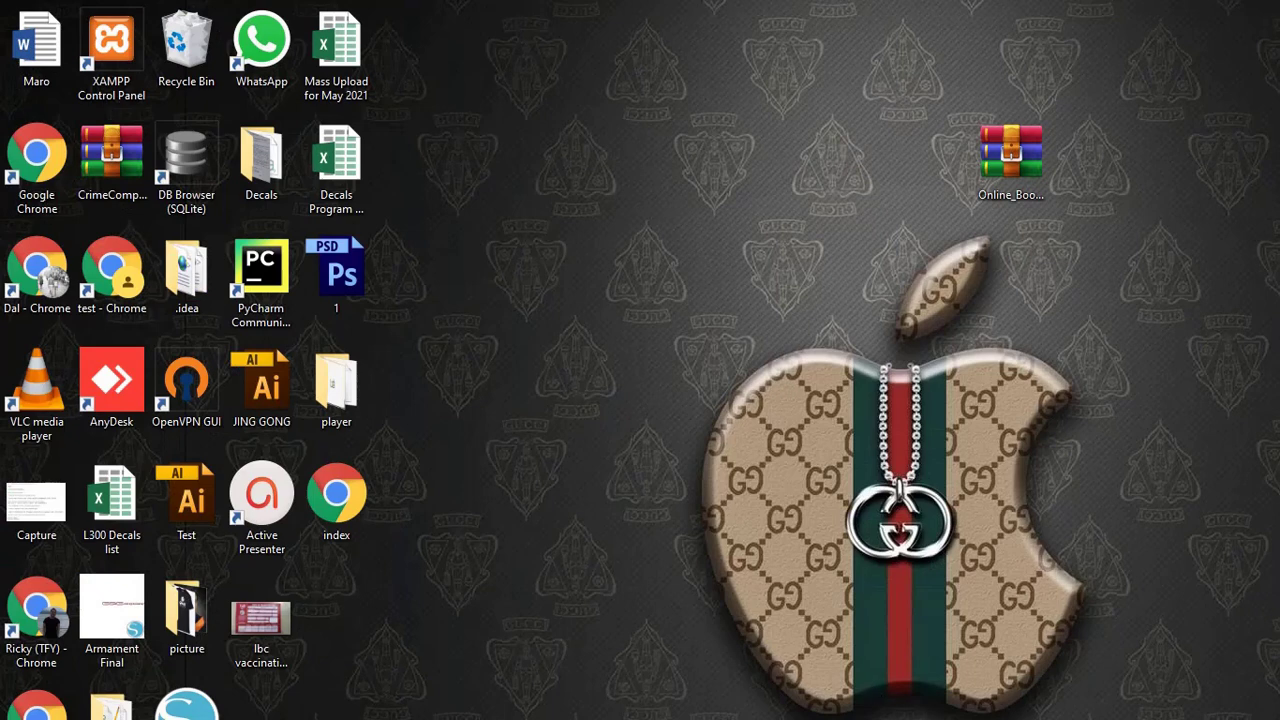
key("alt+Tab")
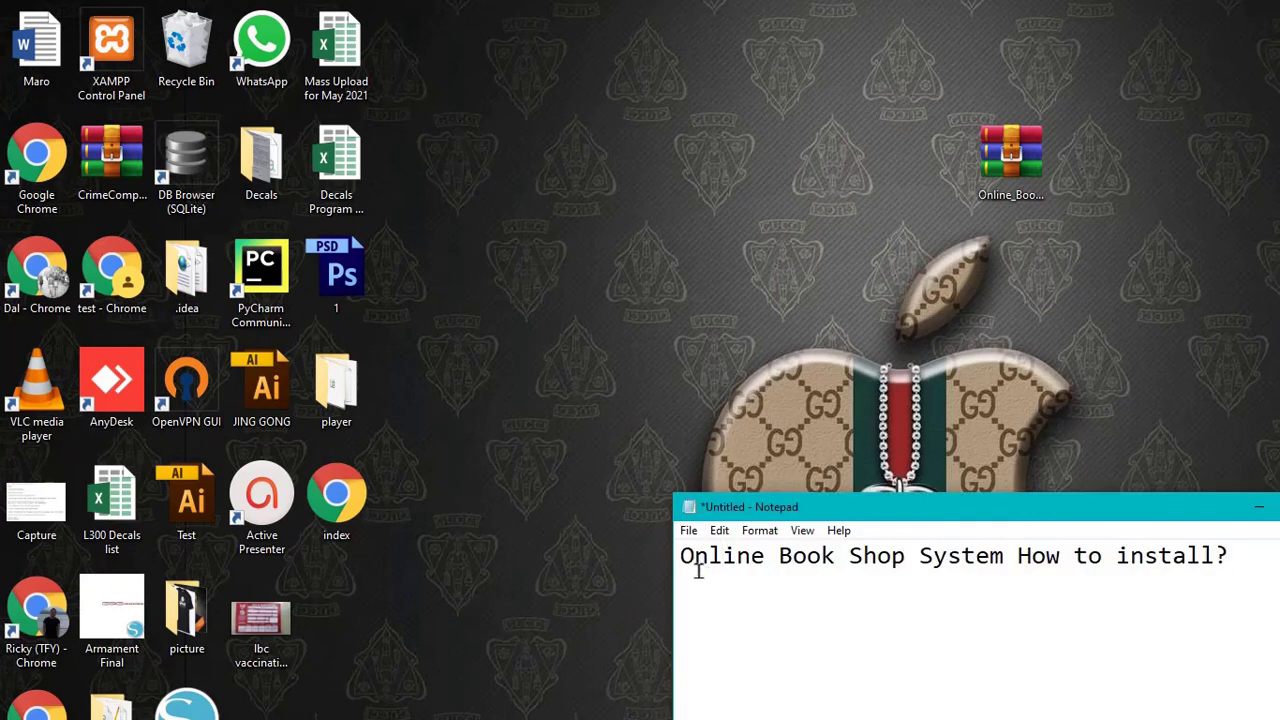
left_click_drag(684, 562, 1230, 568)
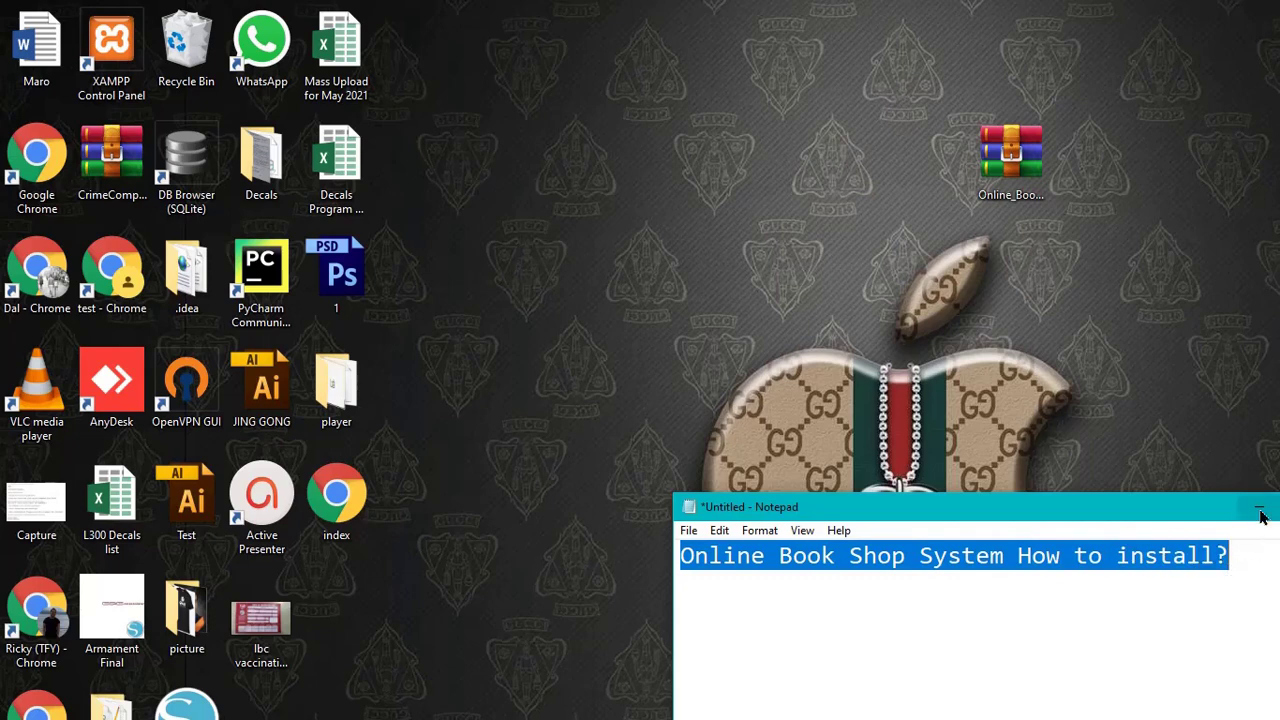
left_click(1259, 507)
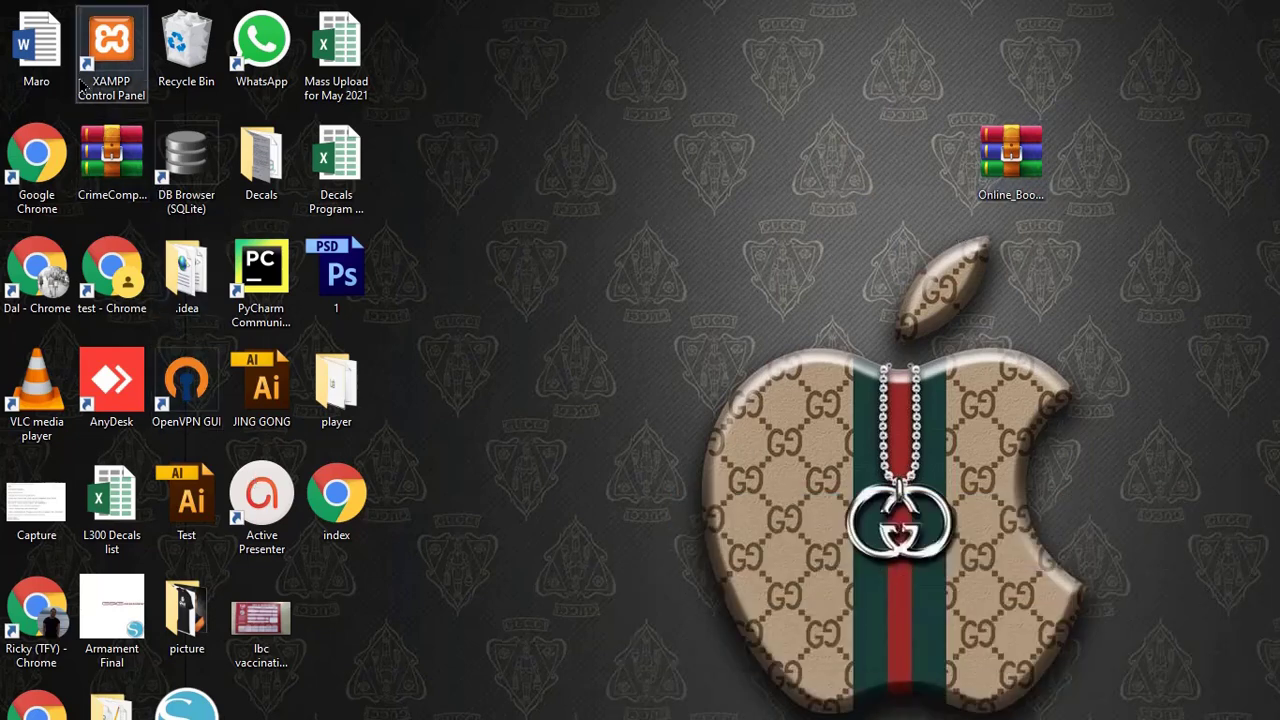
- Launch the XAMPP Control Panel and extract the Online_Book_Shop_System zip onto the desktop
right_click(122, 98)
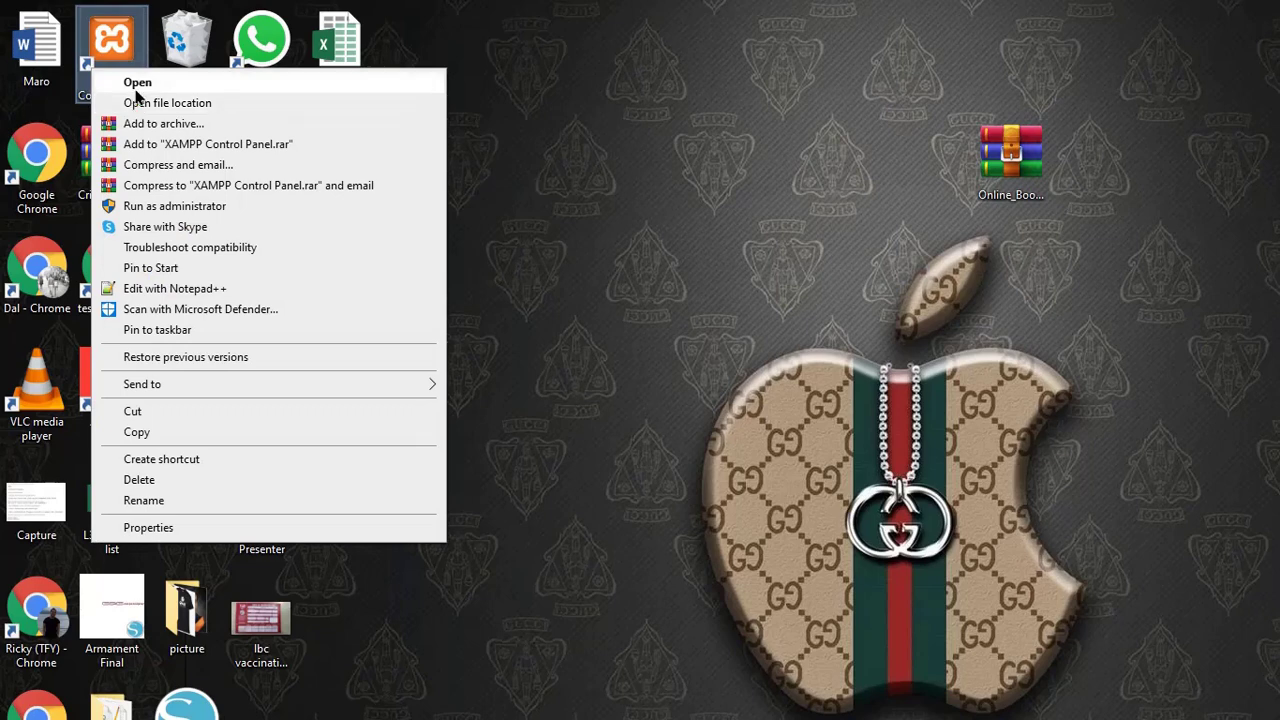
left_click(138, 84)
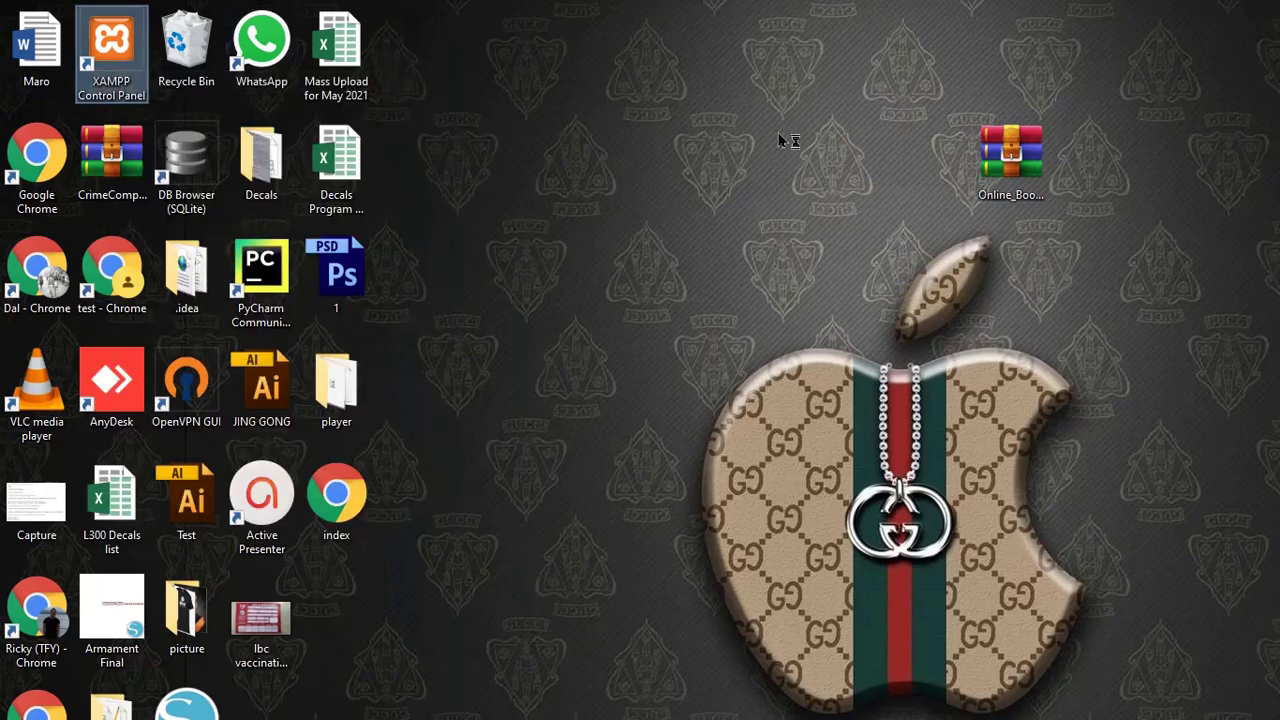
right_click(990, 178)
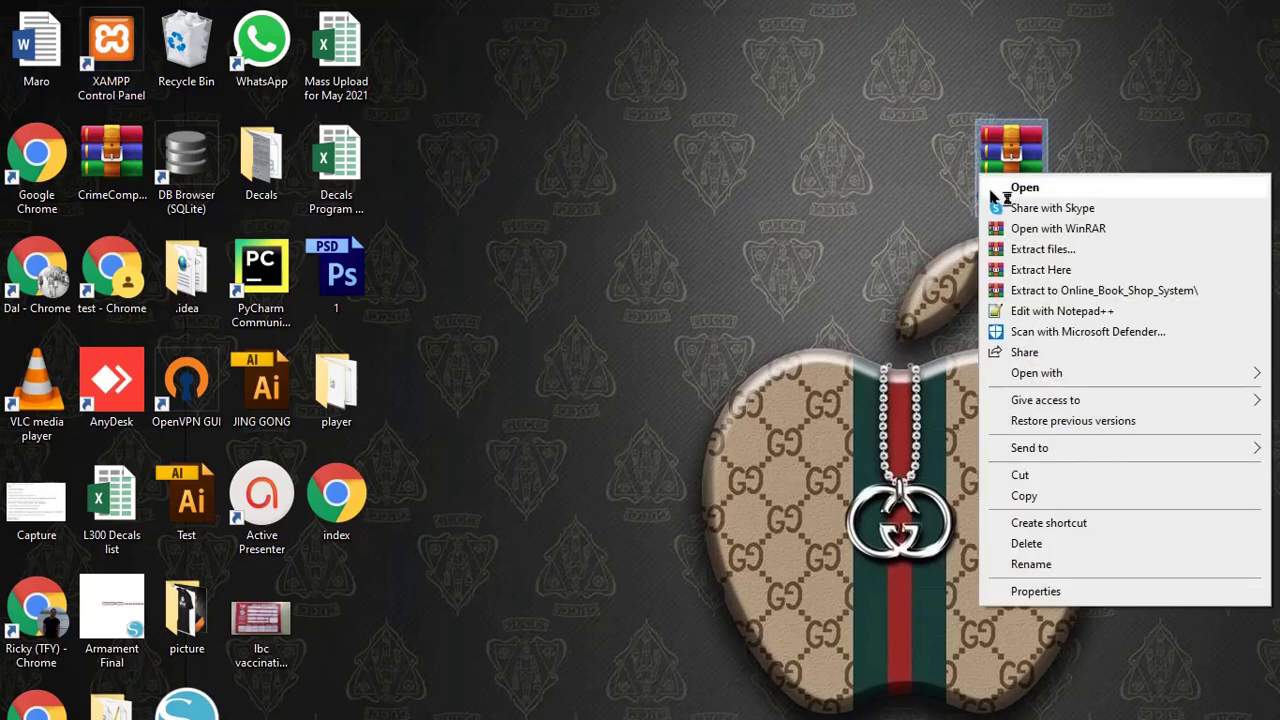
left_click(1040, 270)
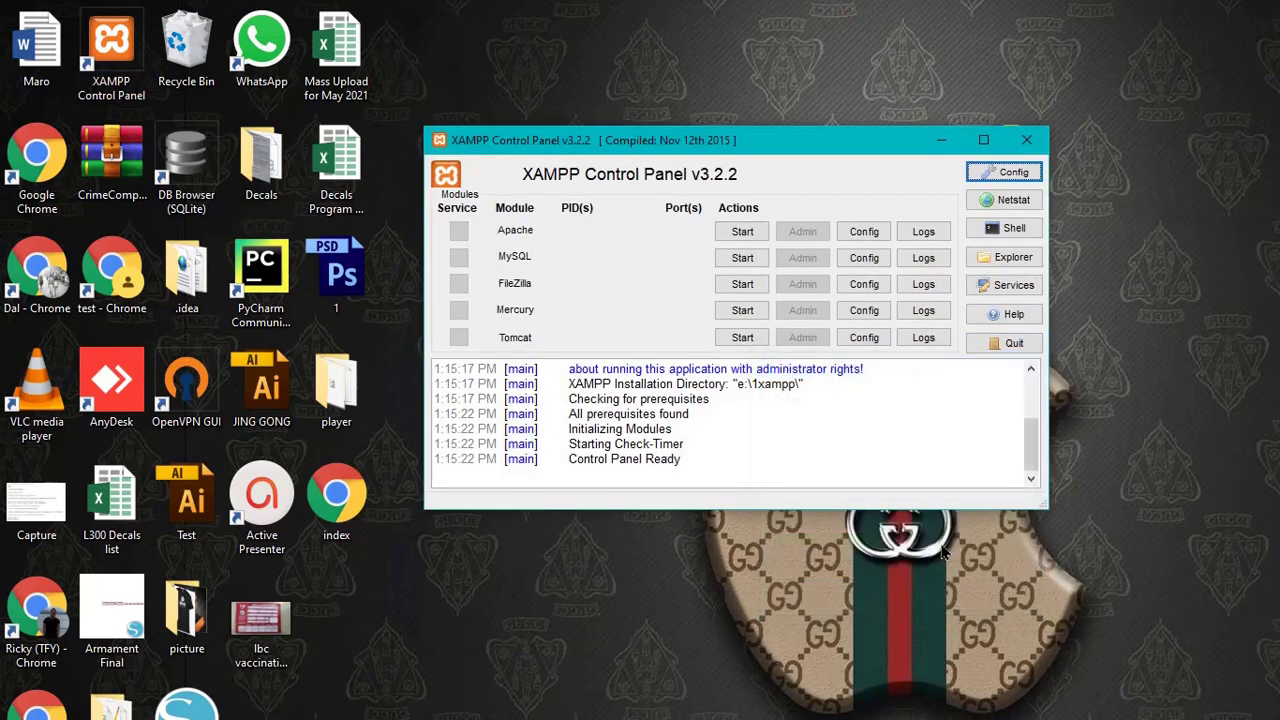
- Start Apache and MySQL in XAMPP, then open the extracted Online_Book_Shop_System folder on the desktop
left_click(742, 231)
left_click(742, 257)
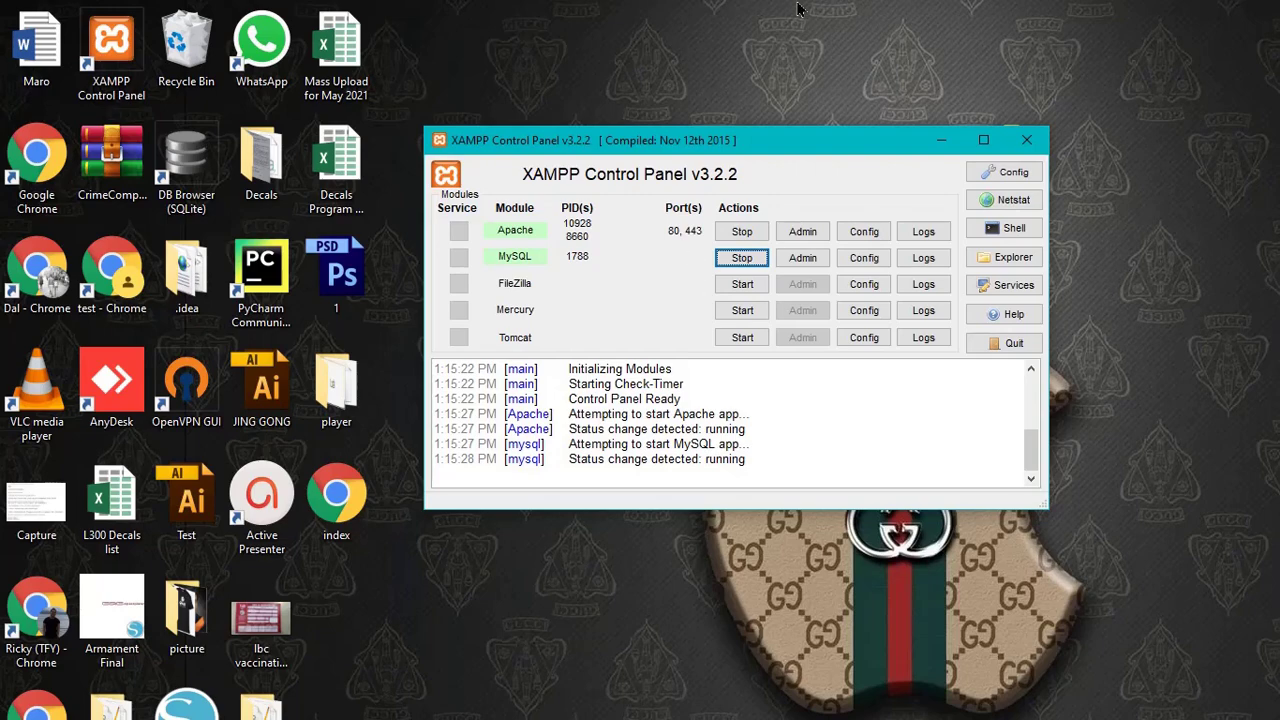
left_click_drag(845, 140, 917, 416)
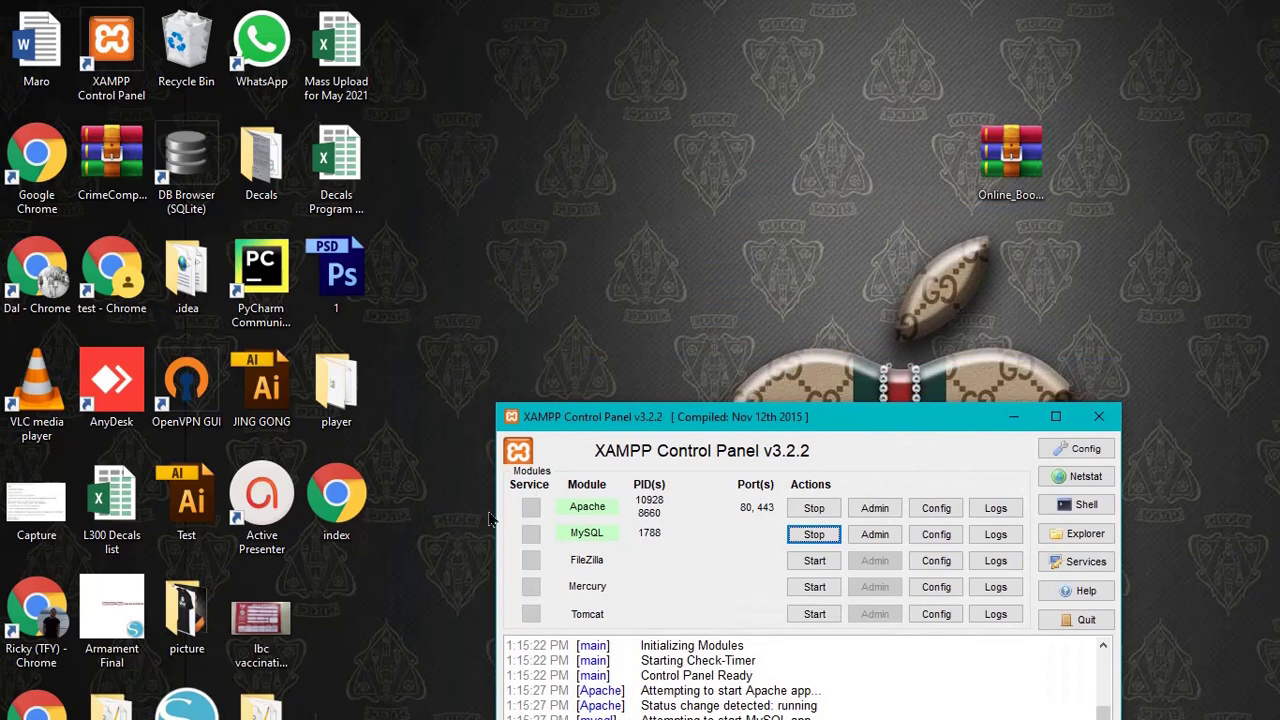
left_click_drag(262, 705, 880, 172)
double_click(862, 158)
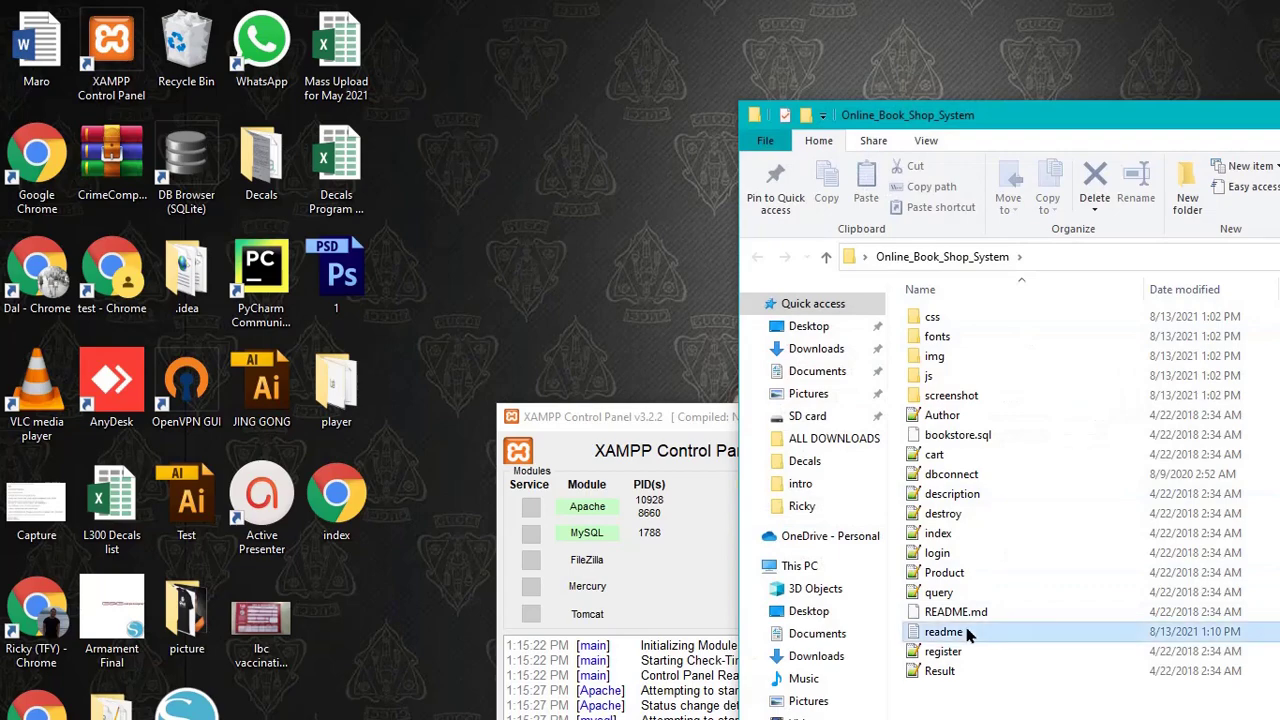
double_click(978, 625)
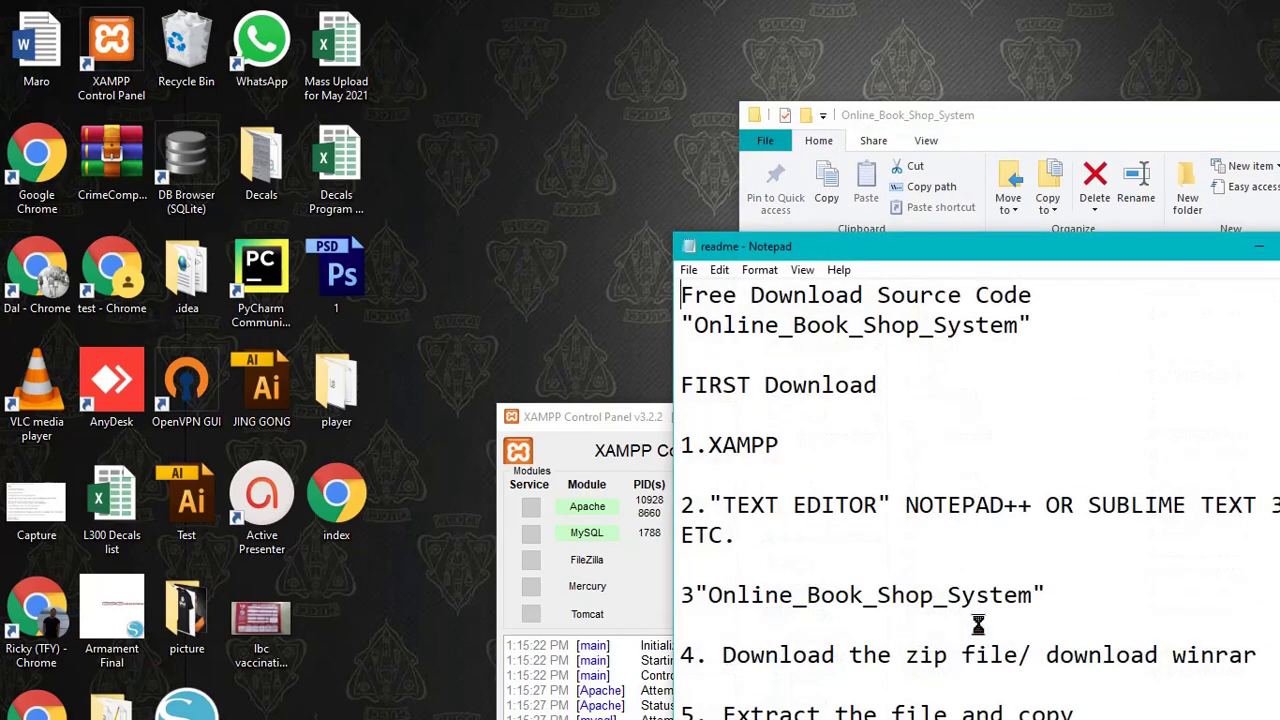
key("super+Up")
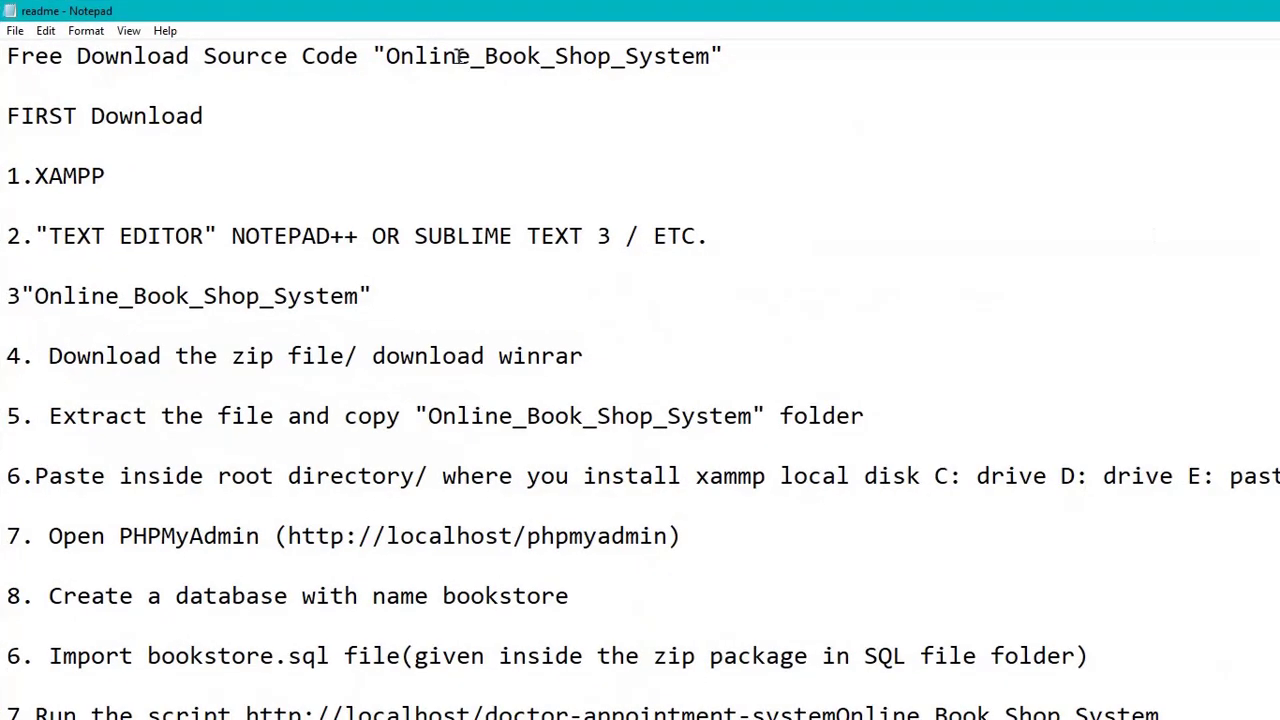
left_click_drag(8, 56, 630, 75)
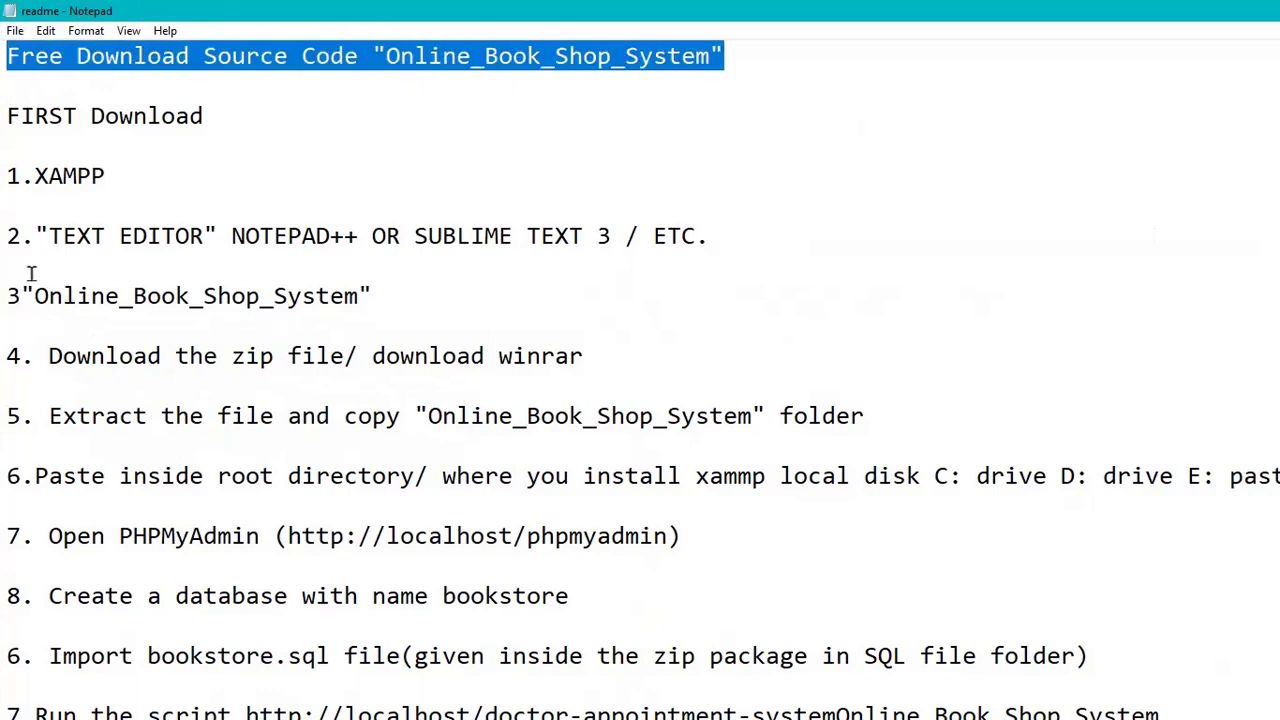
left_click_drag(8, 176, 105, 178)
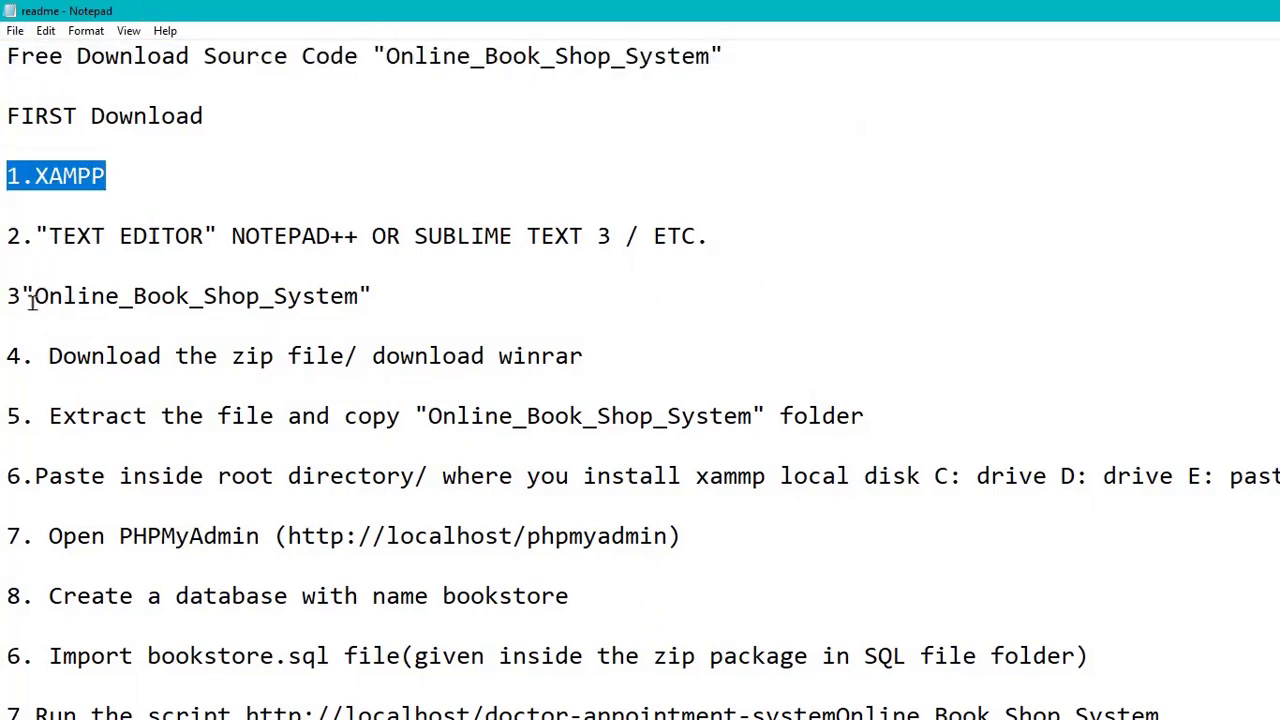
left_click_drag(33, 296, 404, 301)
left_click_drag(429, 422, 811, 366)
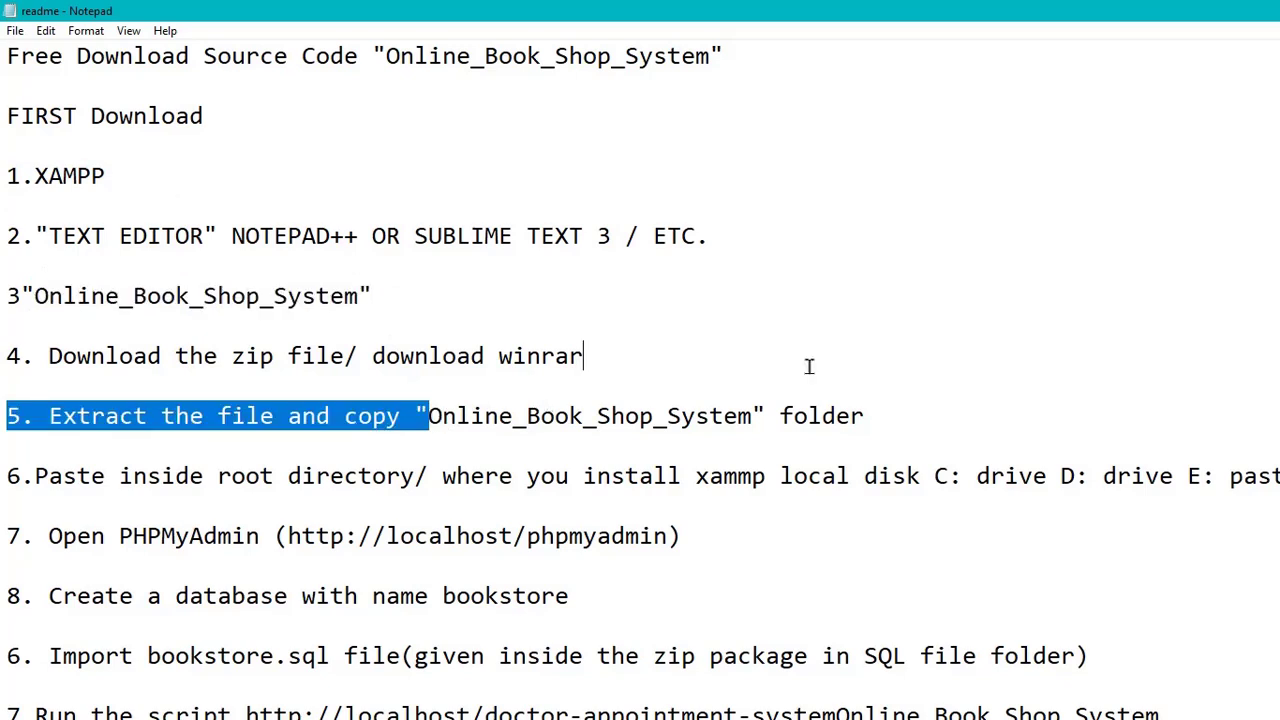
left_click(480, 537)
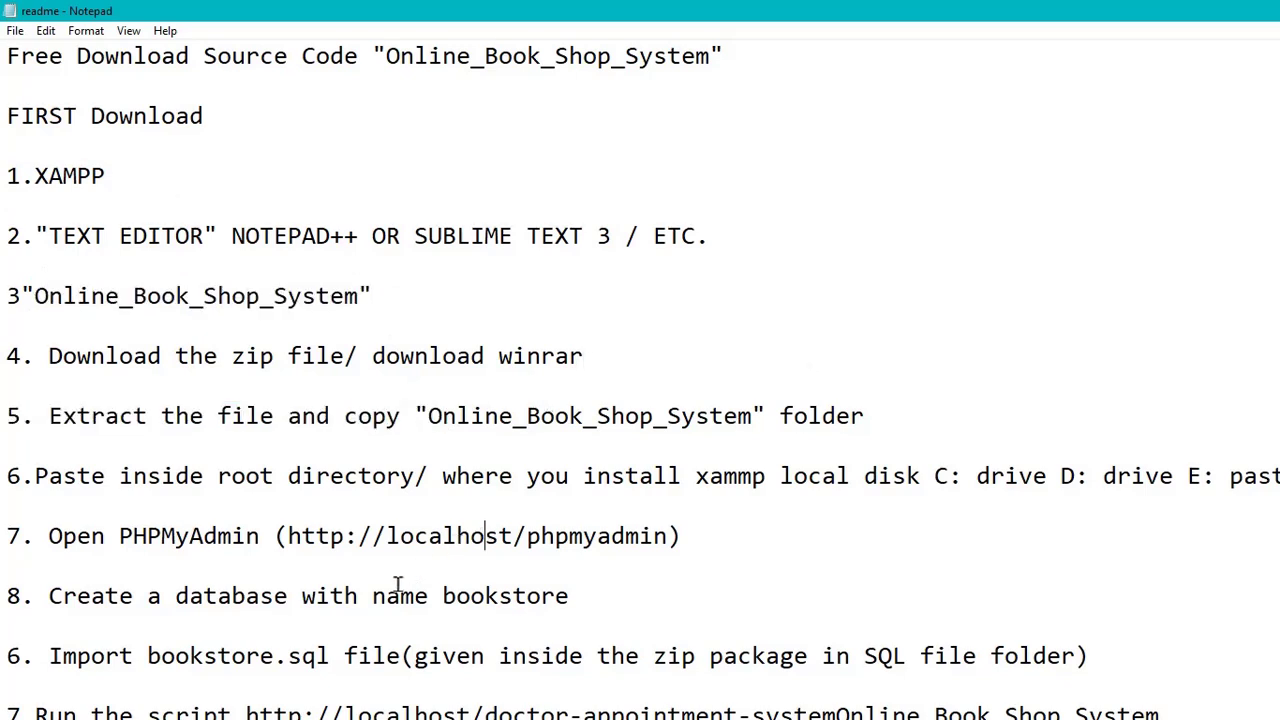
double_click(494, 597)
left_click(443, 712)
left_click_drag(252, 714, 1170, 712)
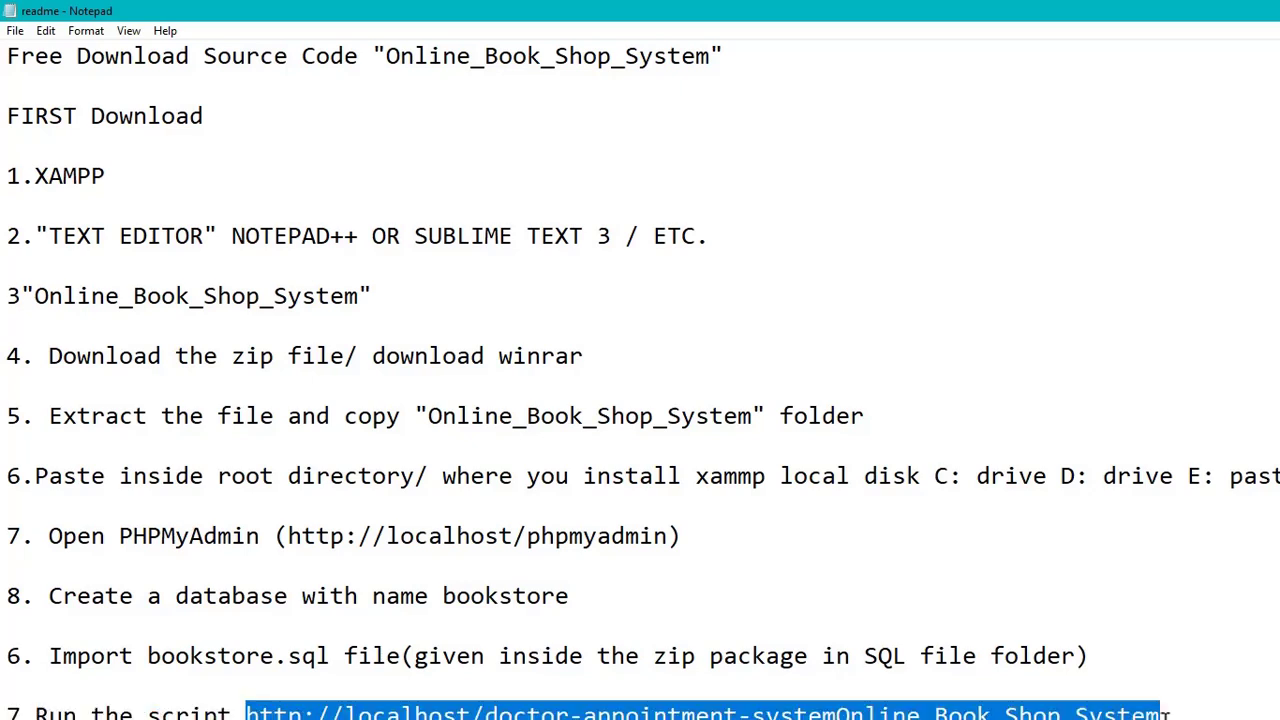
left_click(902, 708)
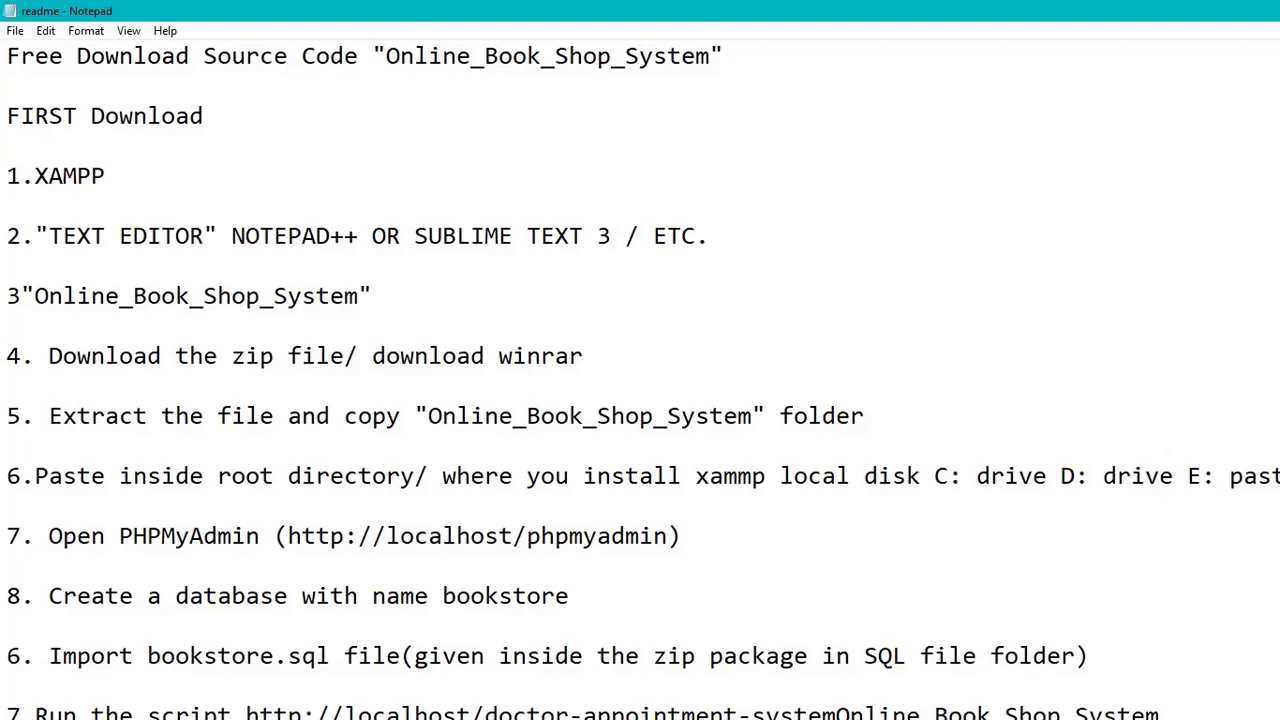
key("alt+F4")
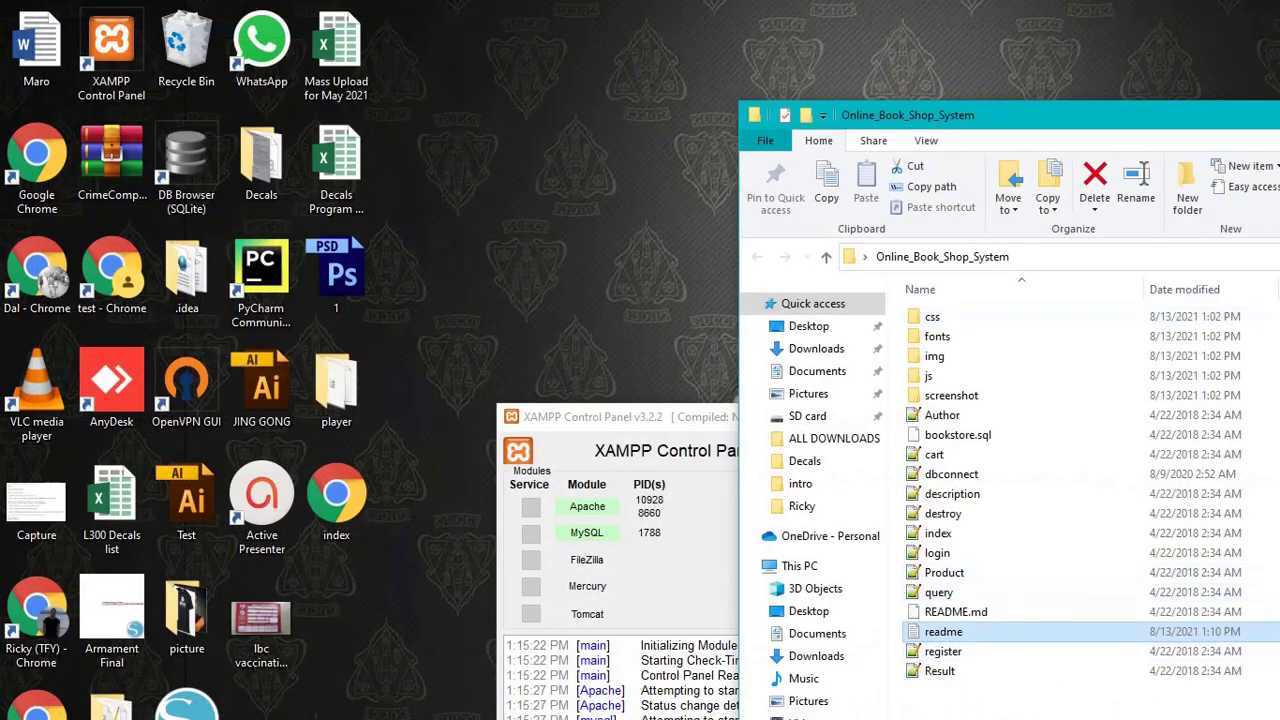
- Close the project folder, minimize XAMPP, and change the Notepad note to 'type localhost'
key("alt+F4")
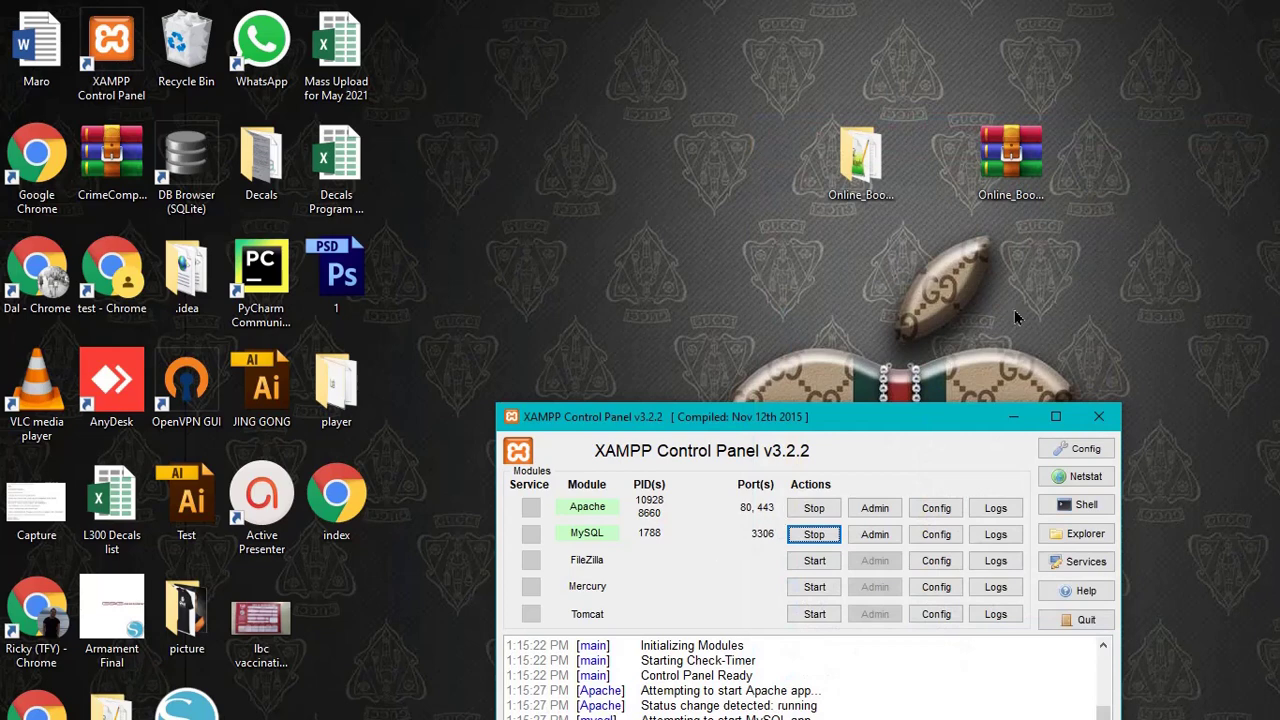
left_click(1014, 417)
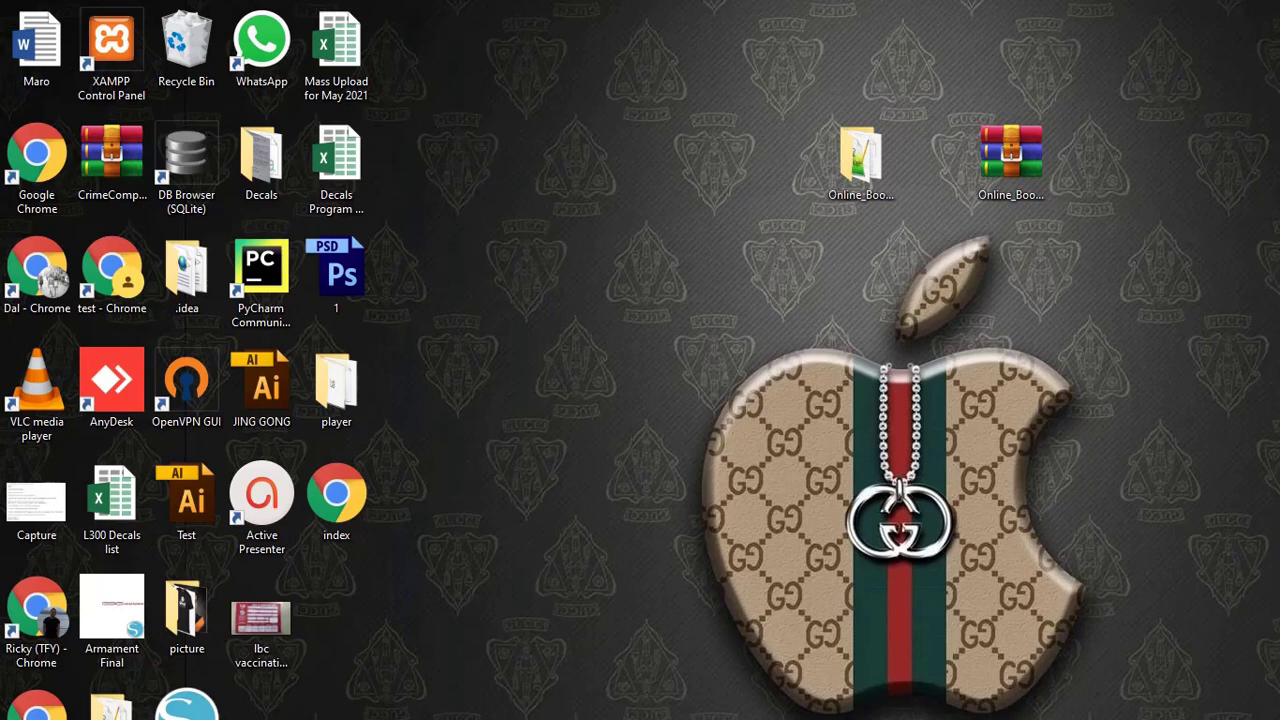
key("alt+Tab")
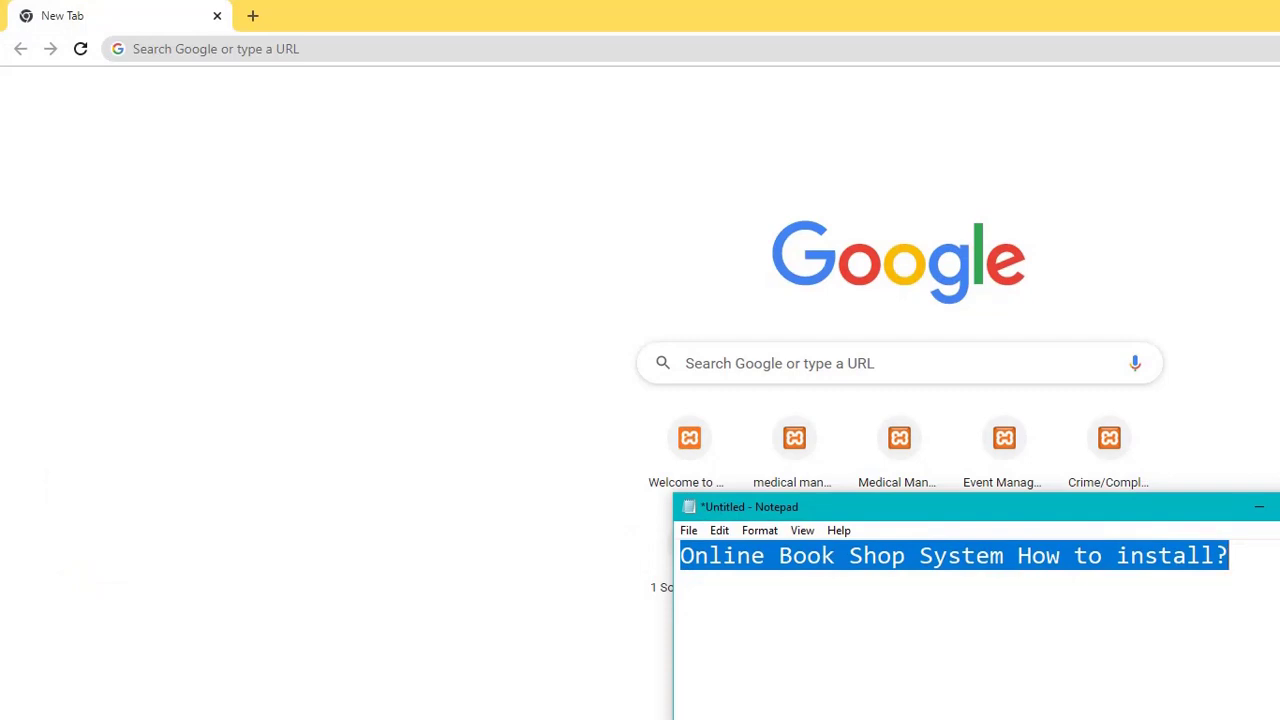
type("type ")
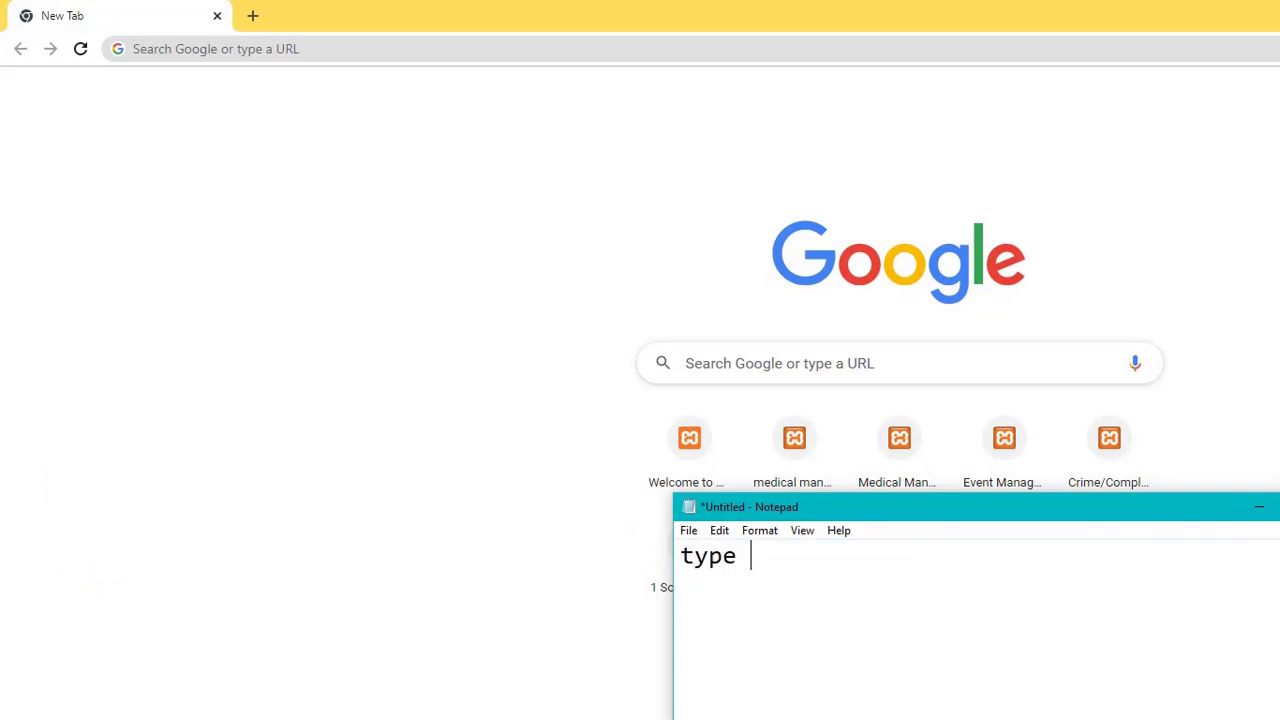
type("o")
key("BackSpace")
type("localhost")
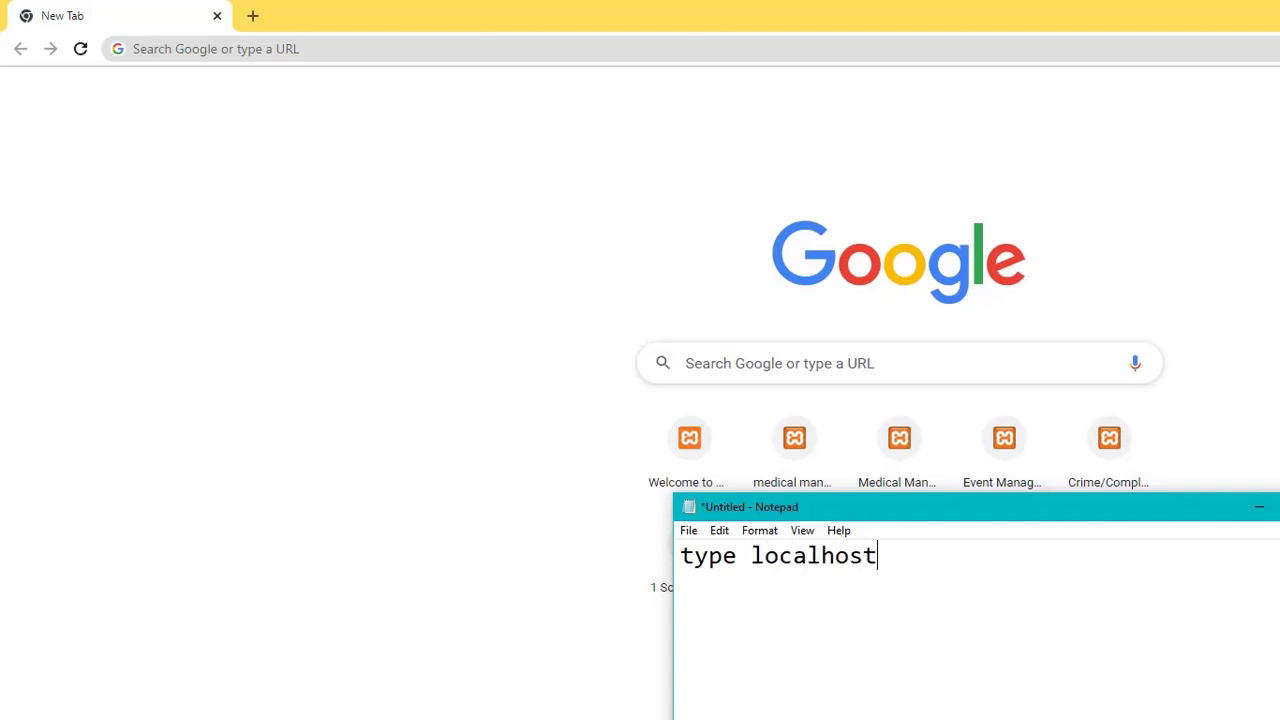
left_click(264, 35)
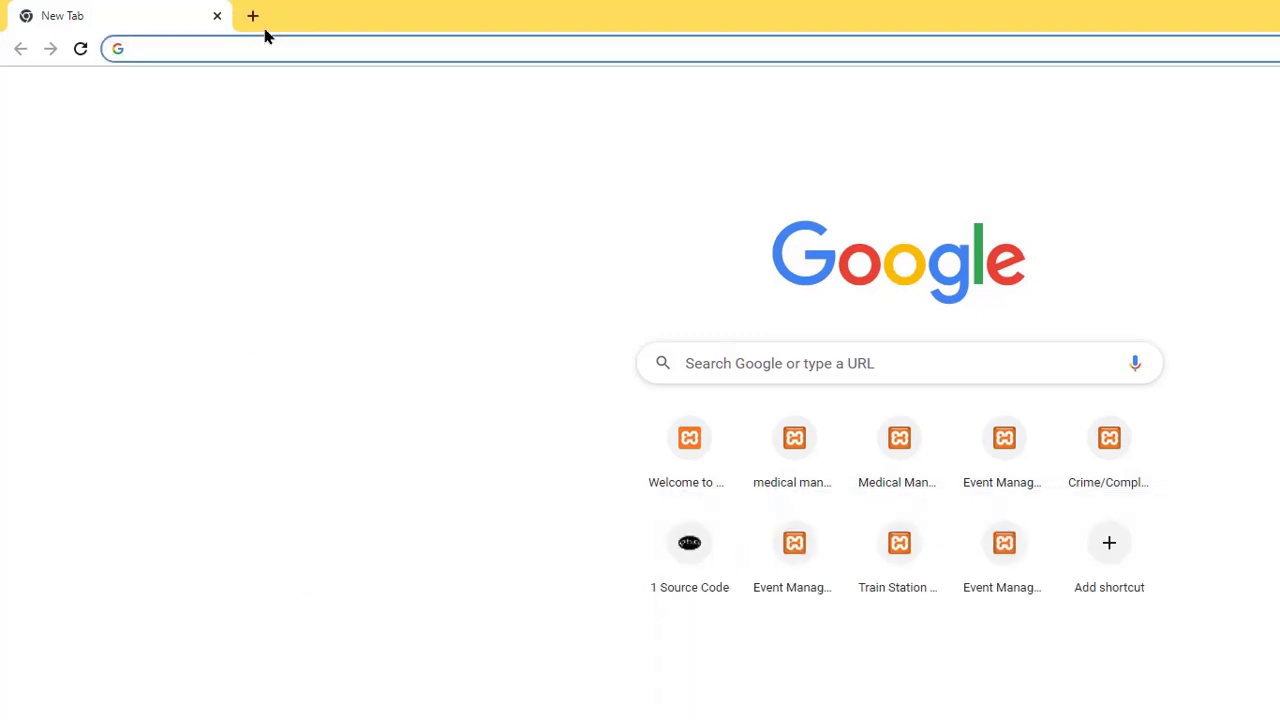
- Load localhost in Chrome and refresh to reach phpMyAdmin
type("loc")
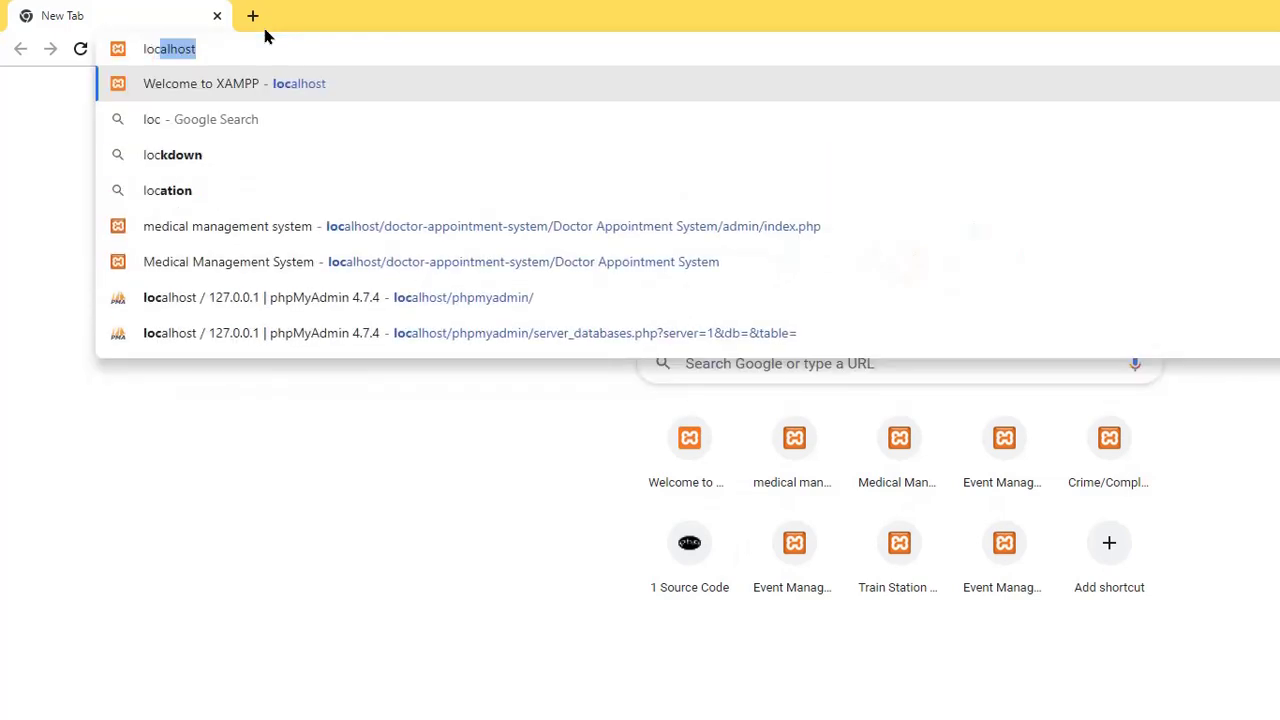
key("BackSpace")
type("alhost")
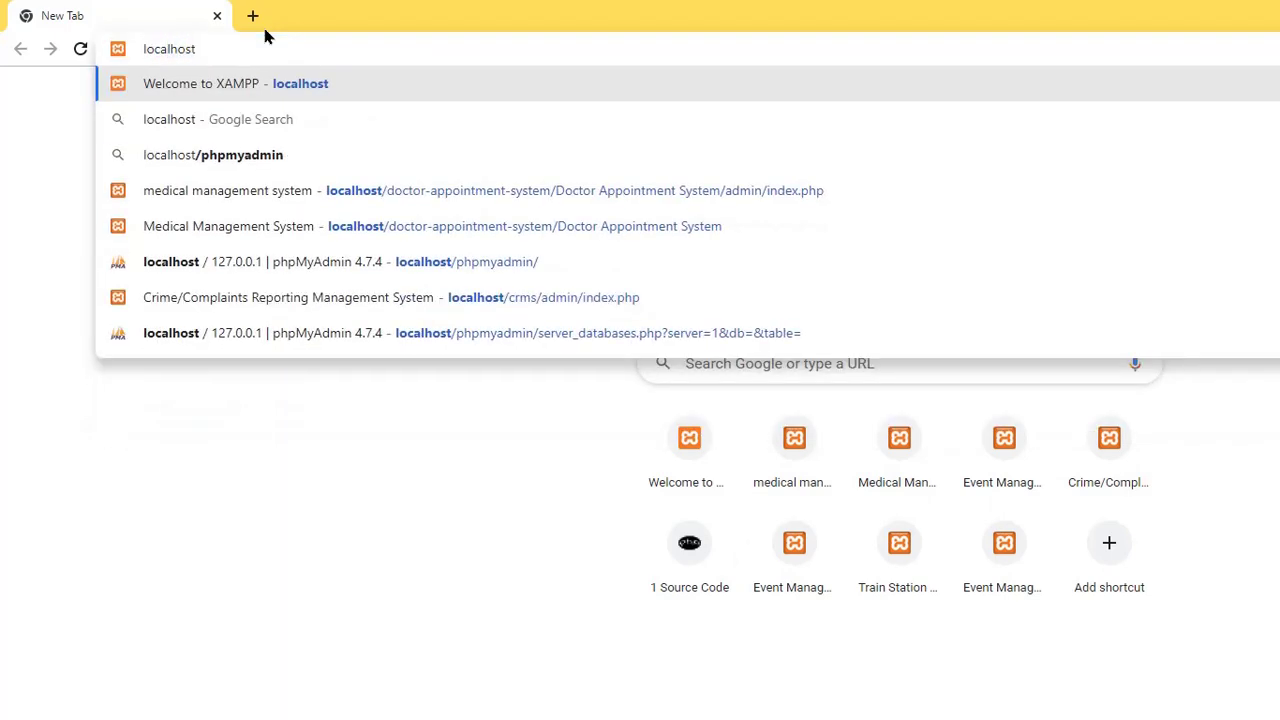
key("Return")
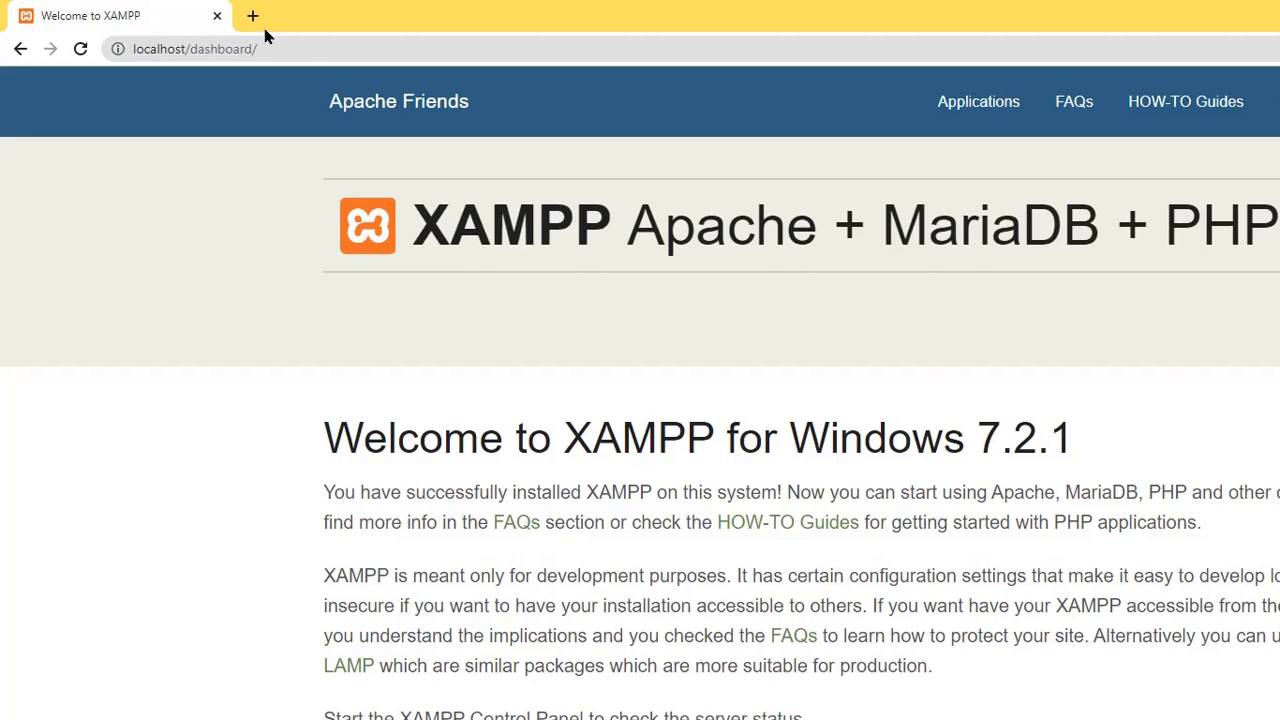
key("F5")
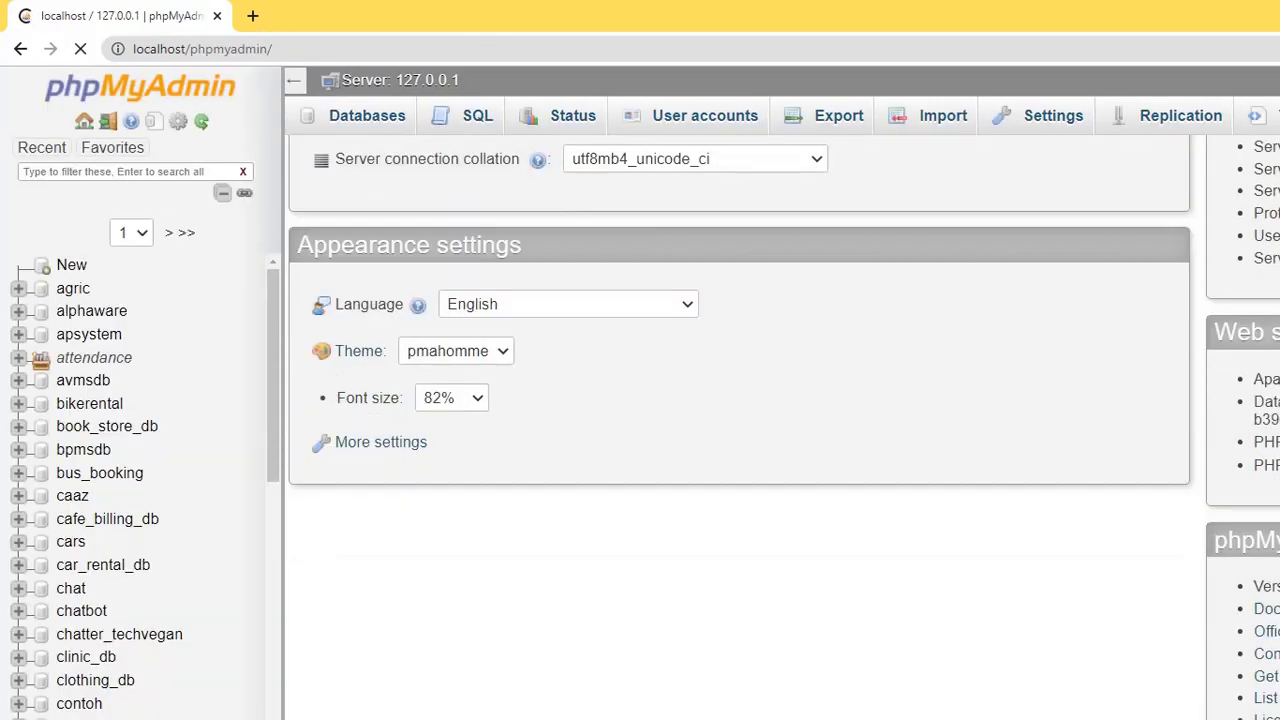
- Replace the Notepad note text with 'create database'
key("alt+Tab")
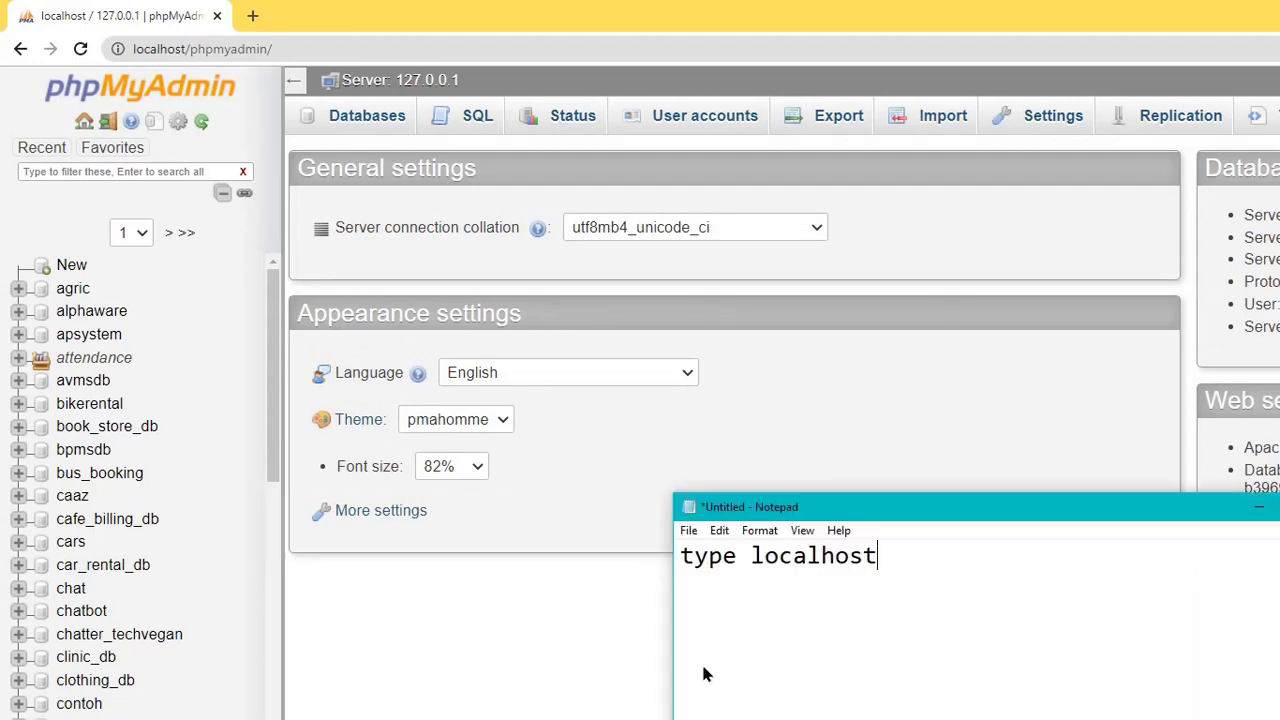
key("ctrl+a")
type("crr")
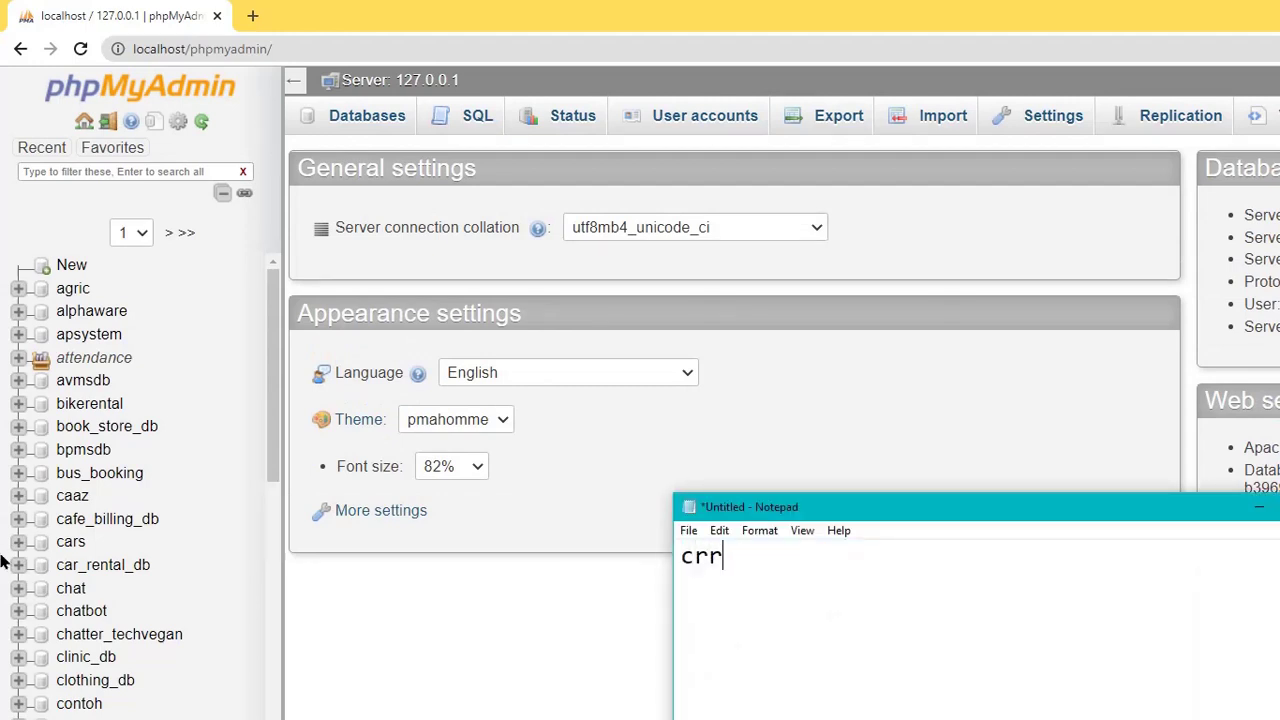
key("BackSpace")
type("eate database")
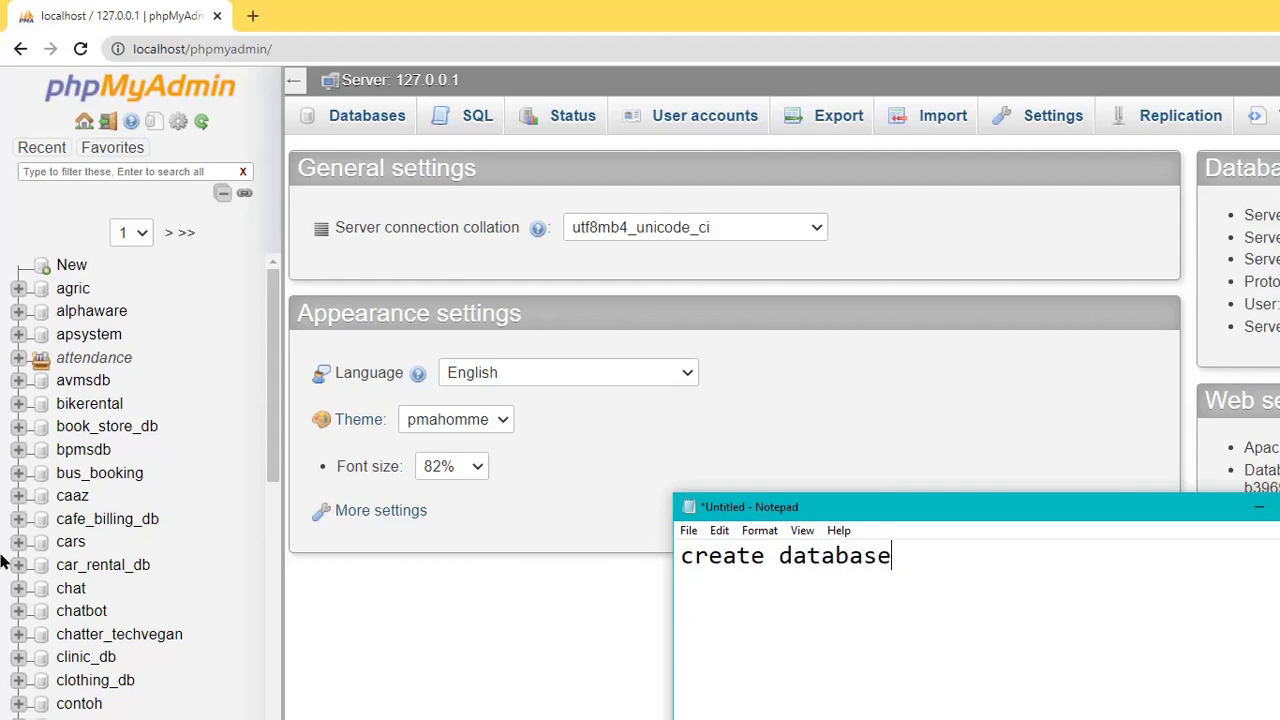
- Open phpMyAdmin's Create database form, focus the Database name field, and select the project folder
left_click(74, 266)
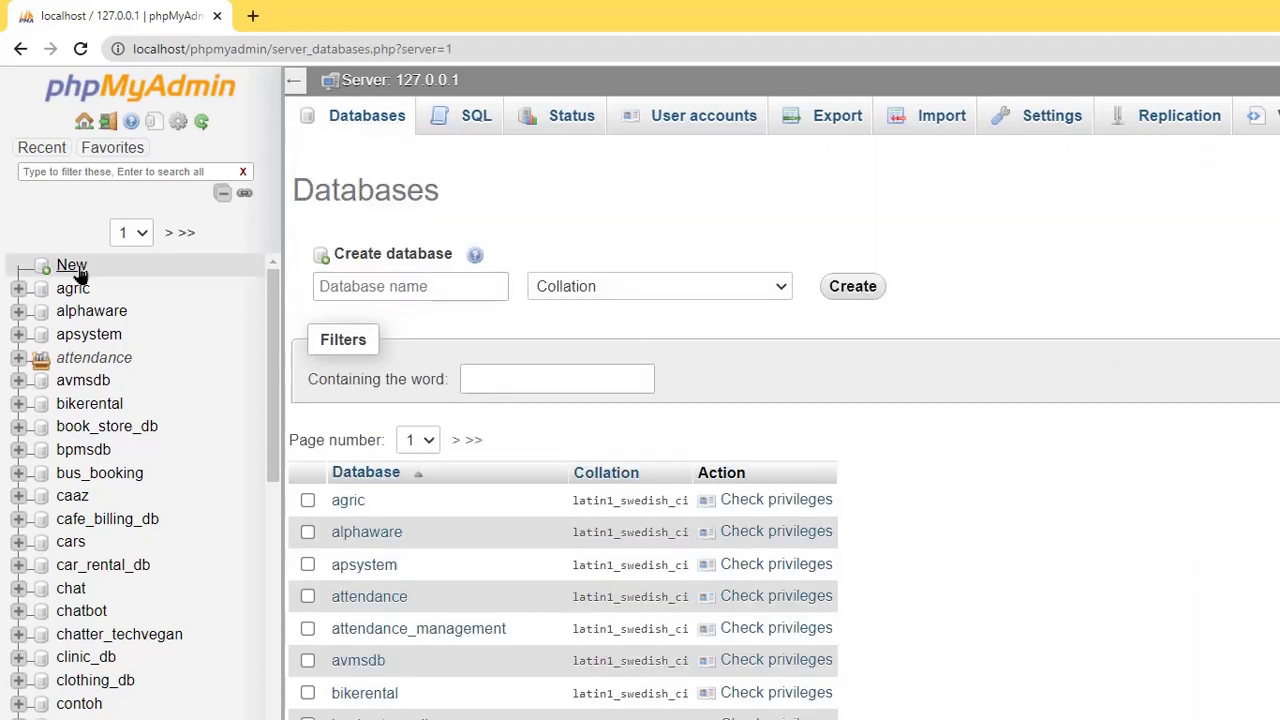
left_click(386, 288)
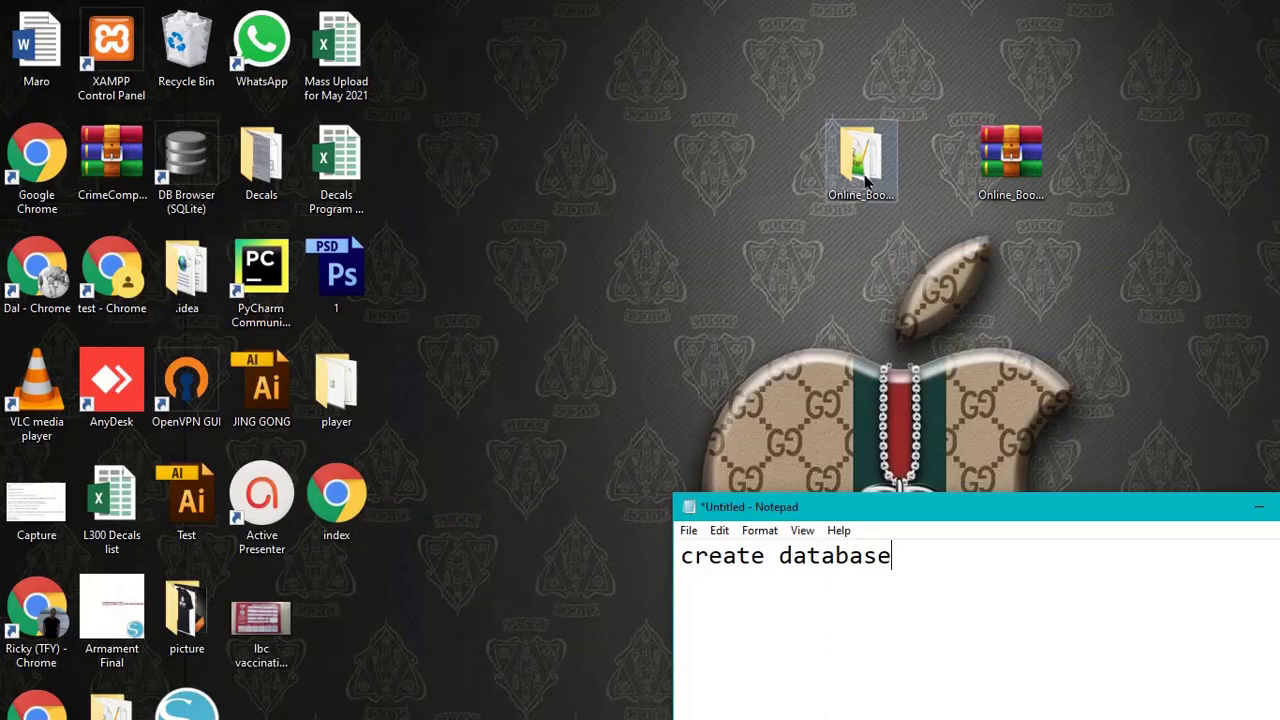
left_click(866, 180)
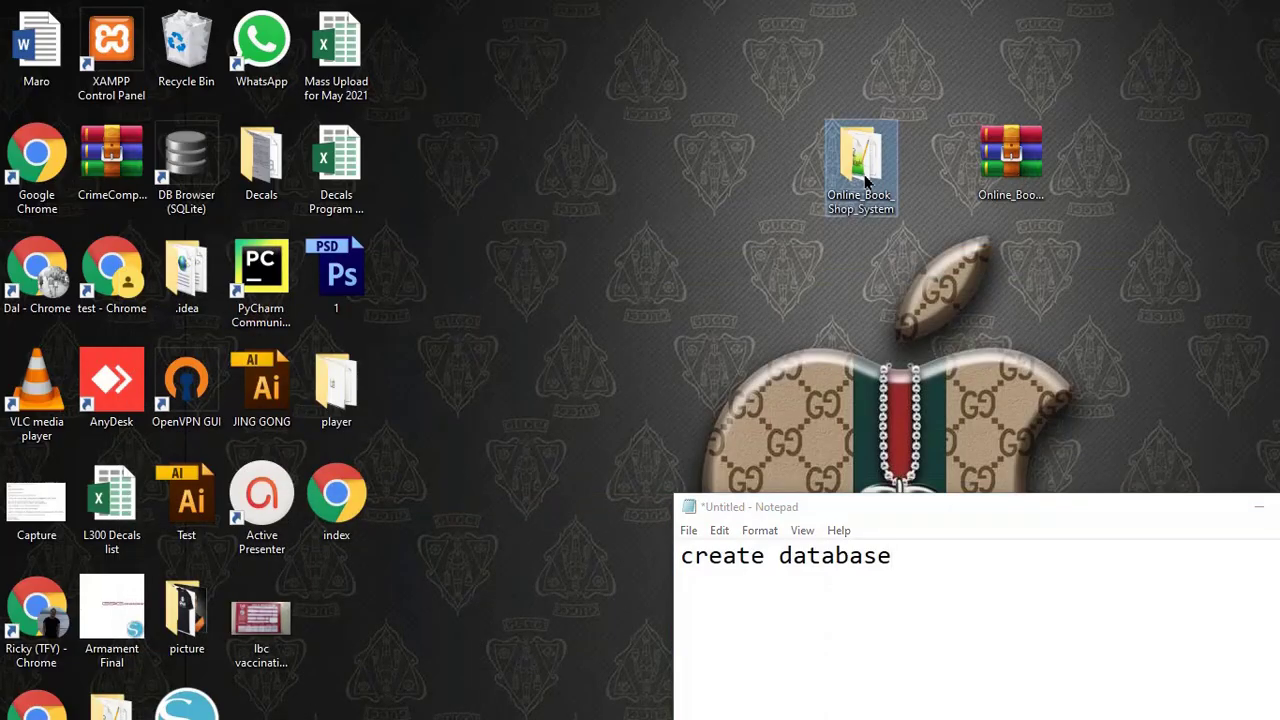
- Open the Online_Book_Shop_System folder and copy the name 'bookstore' from bookstore.sql
double_click(866, 180)
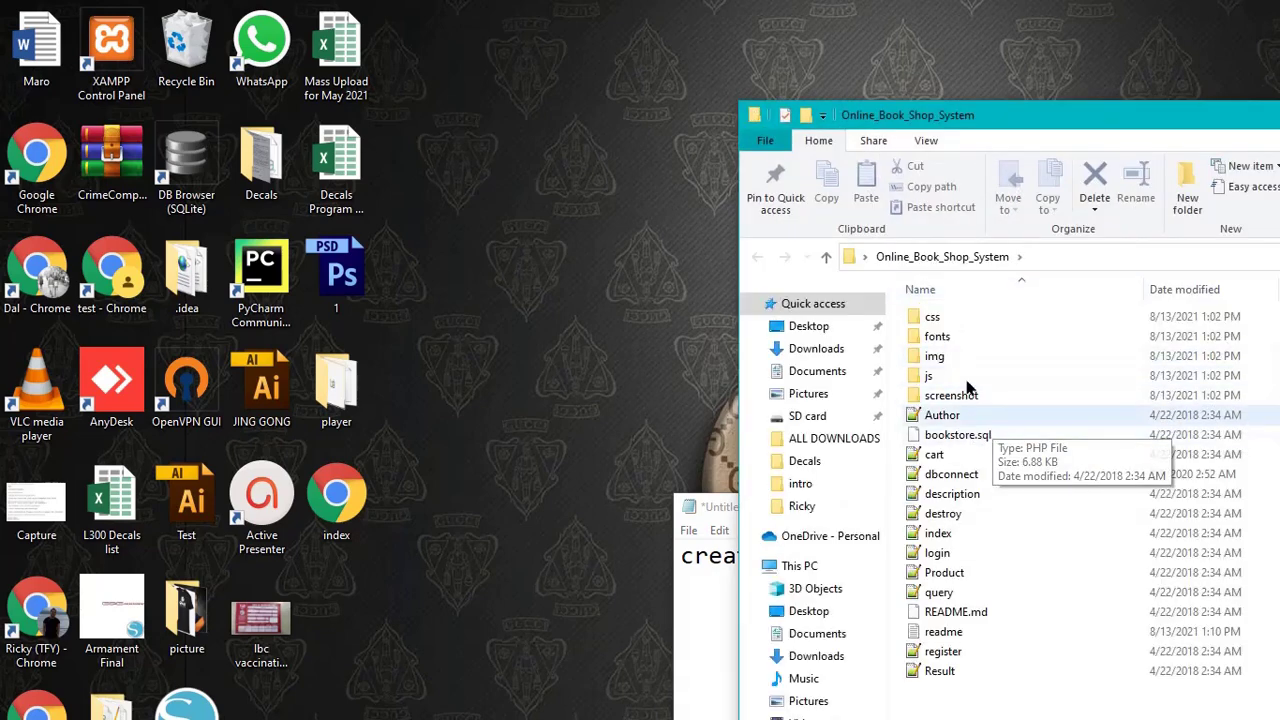
right_click(967, 436)
key("m")
key("super+c")
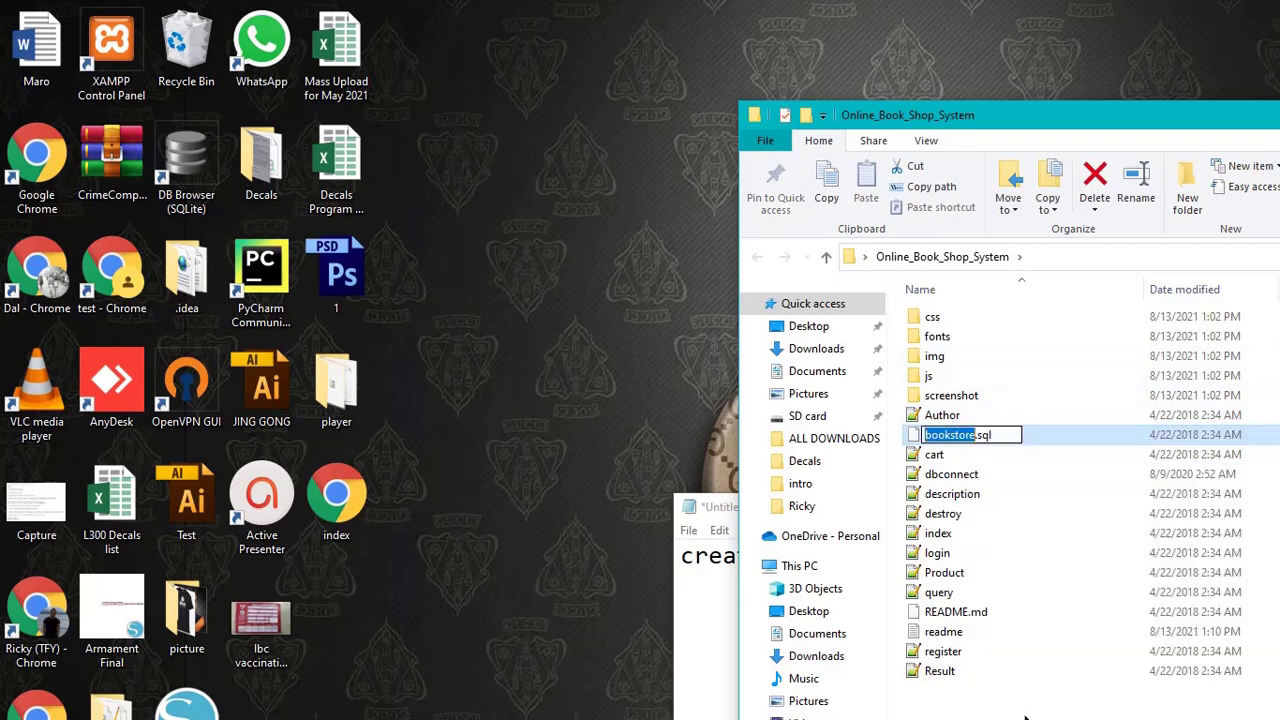
right_click(946, 432)
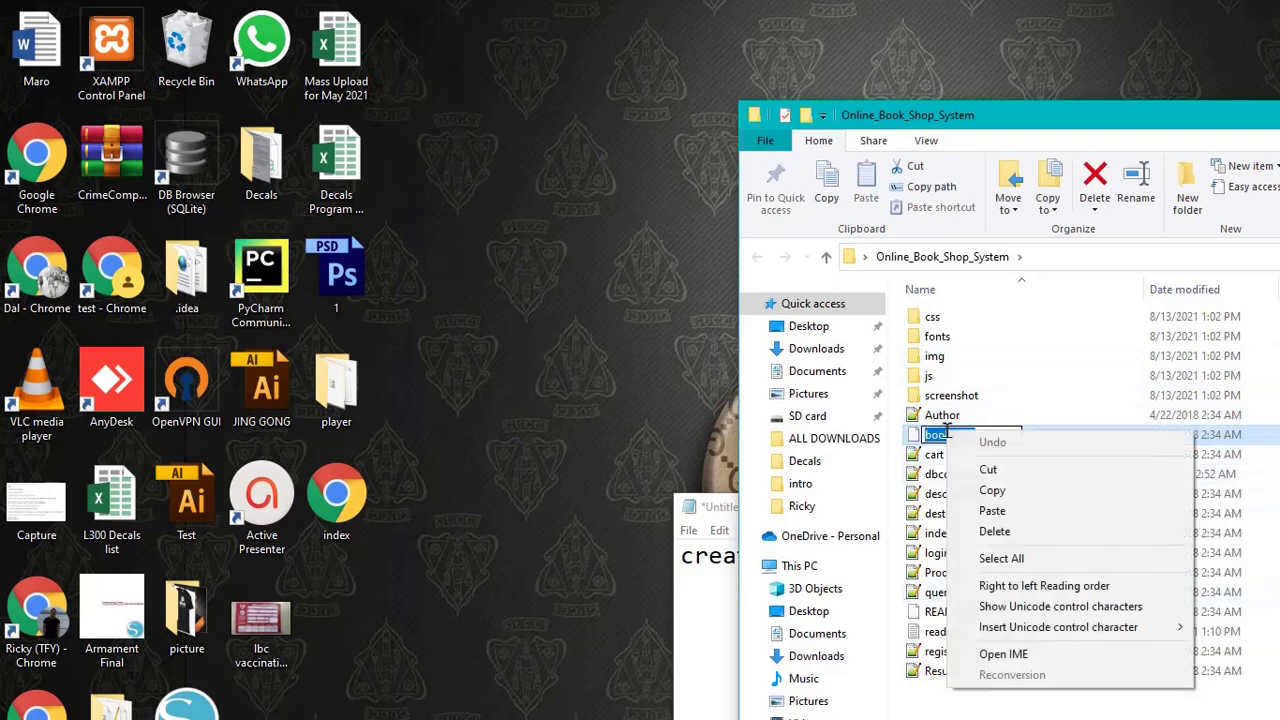
left_click(1000, 490)
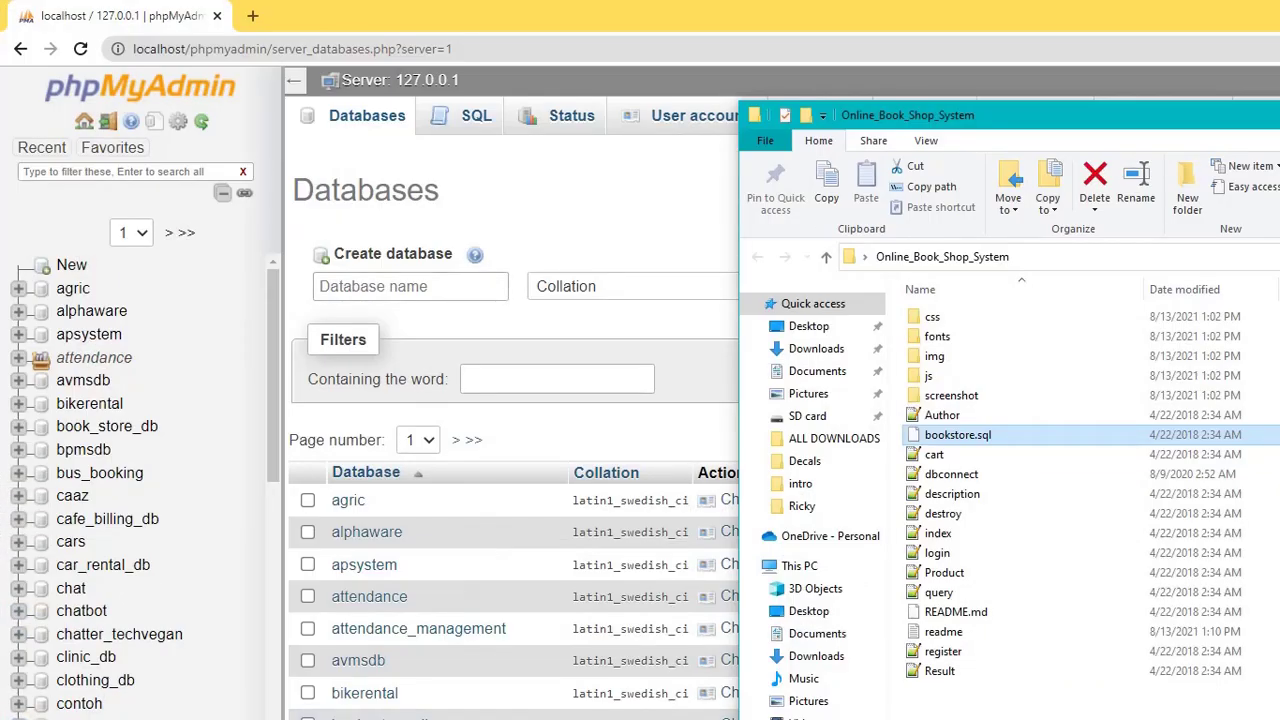
- Paste 'bookstore' as the database name, keep the default collation, and create it
right_click(412, 287)
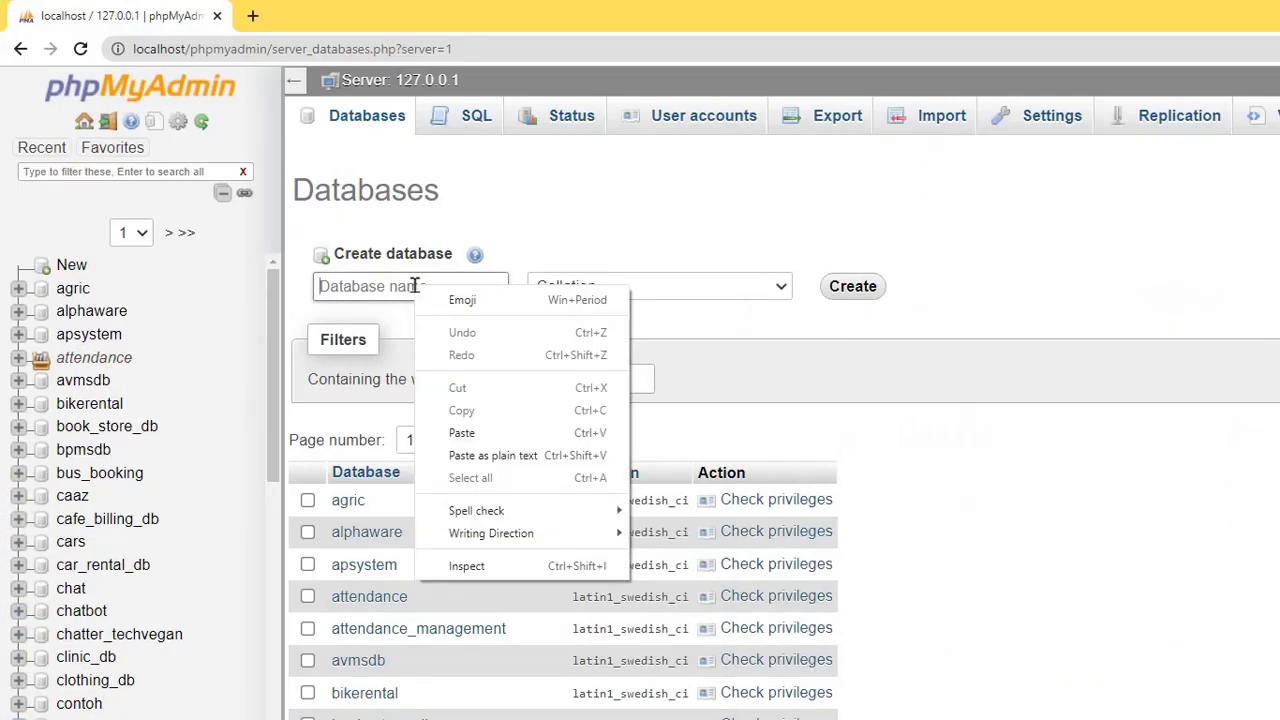
left_click(461, 433)
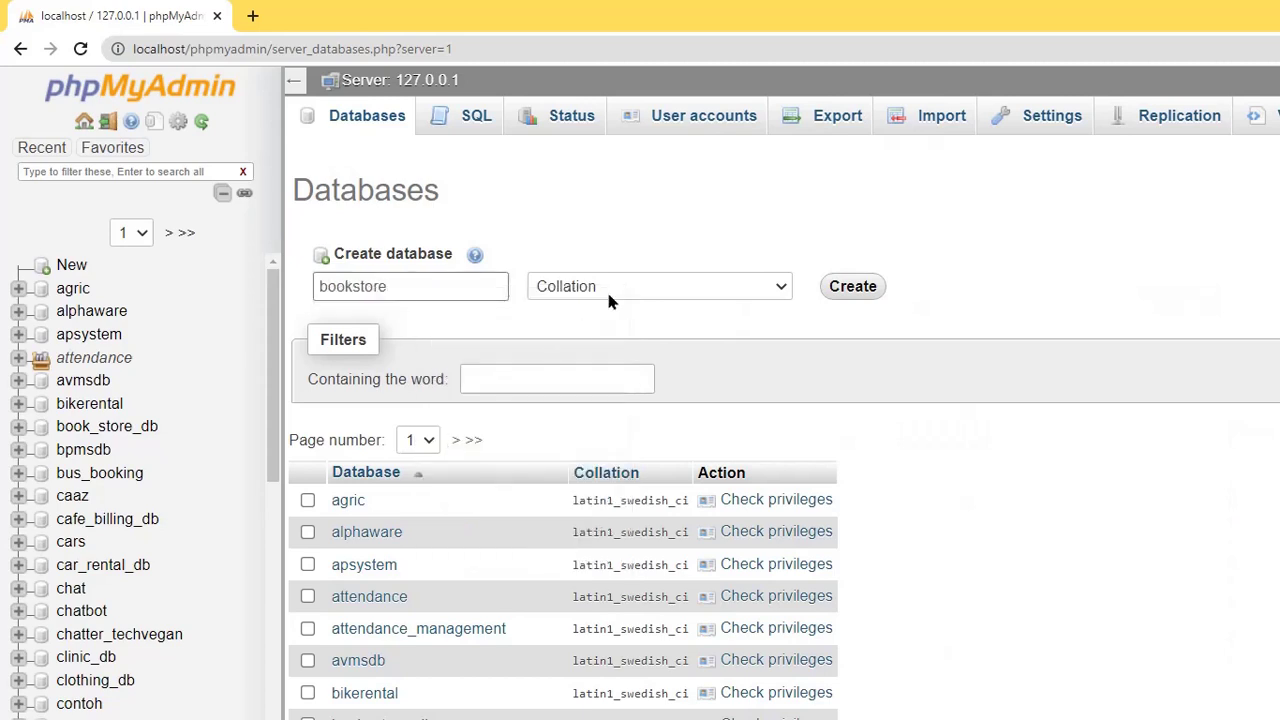
left_click(609, 292)
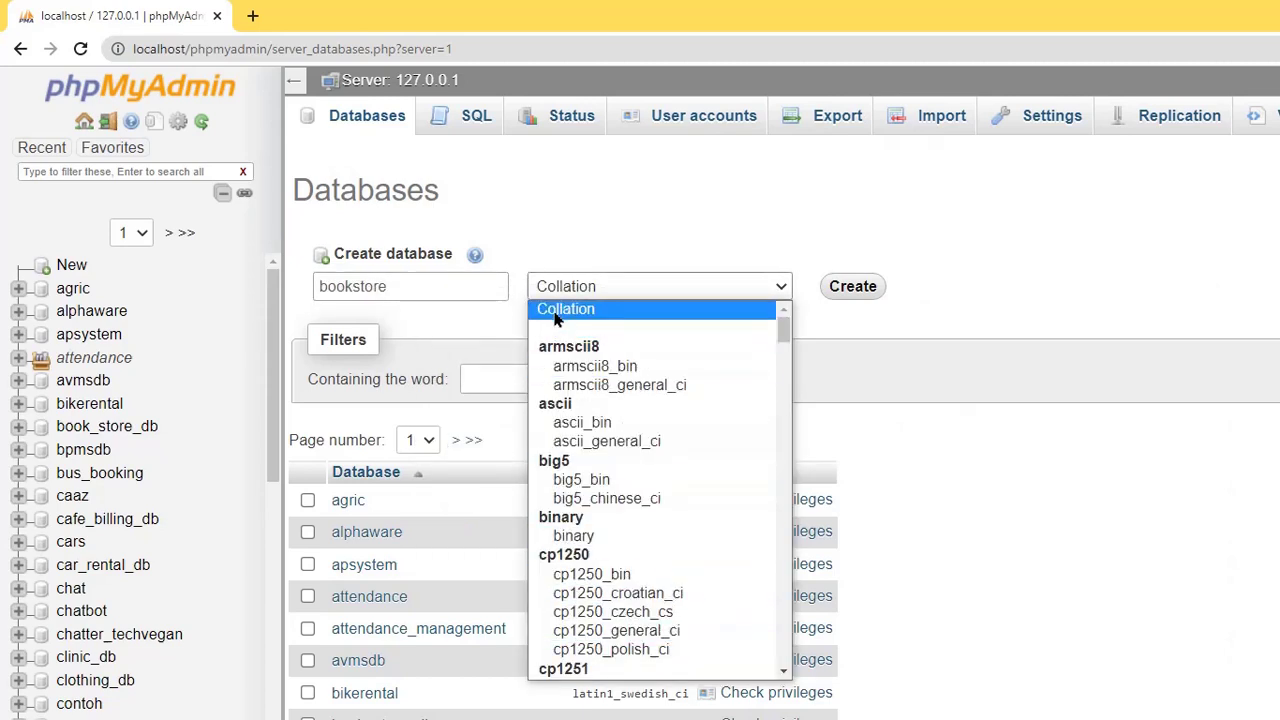
left_click(558, 316)
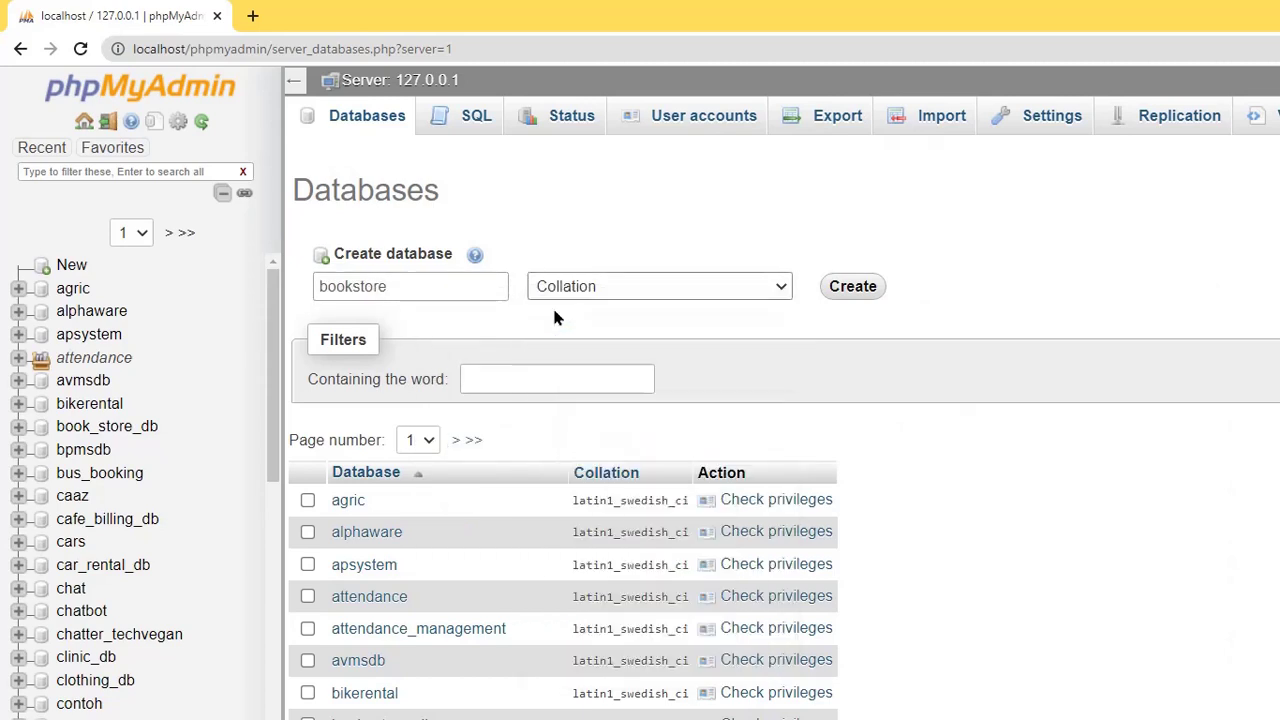
left_click(843, 292)
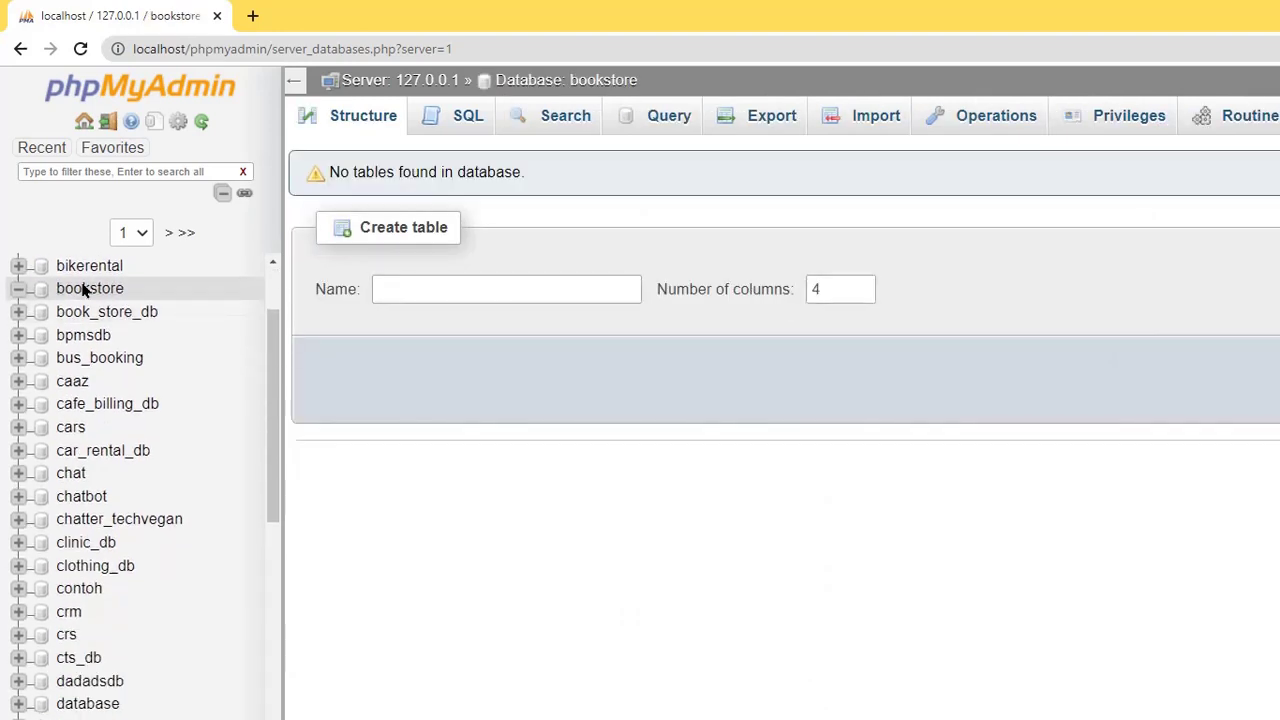
left_click(482, 290)
- Choose Desktop > Online_Book_Shop_System > bookstore.sql as the file to import into bookstore
left_click(855, 120)
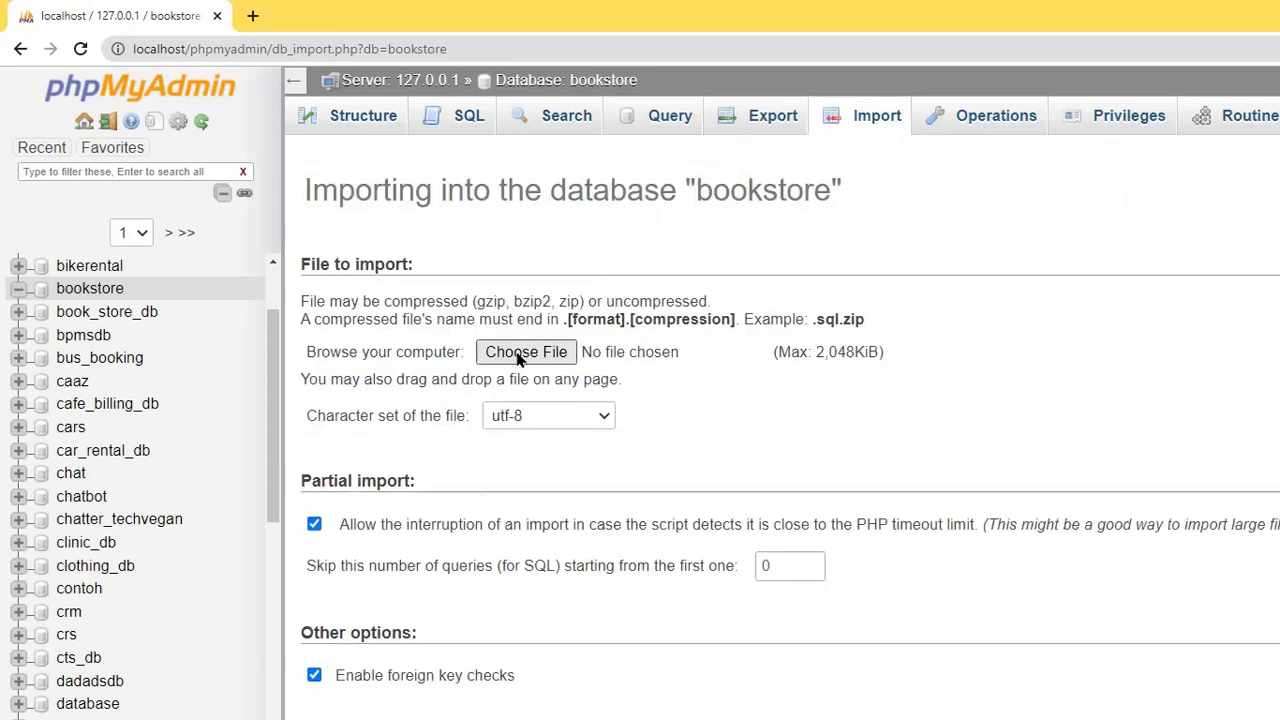
key("alt+Tab")
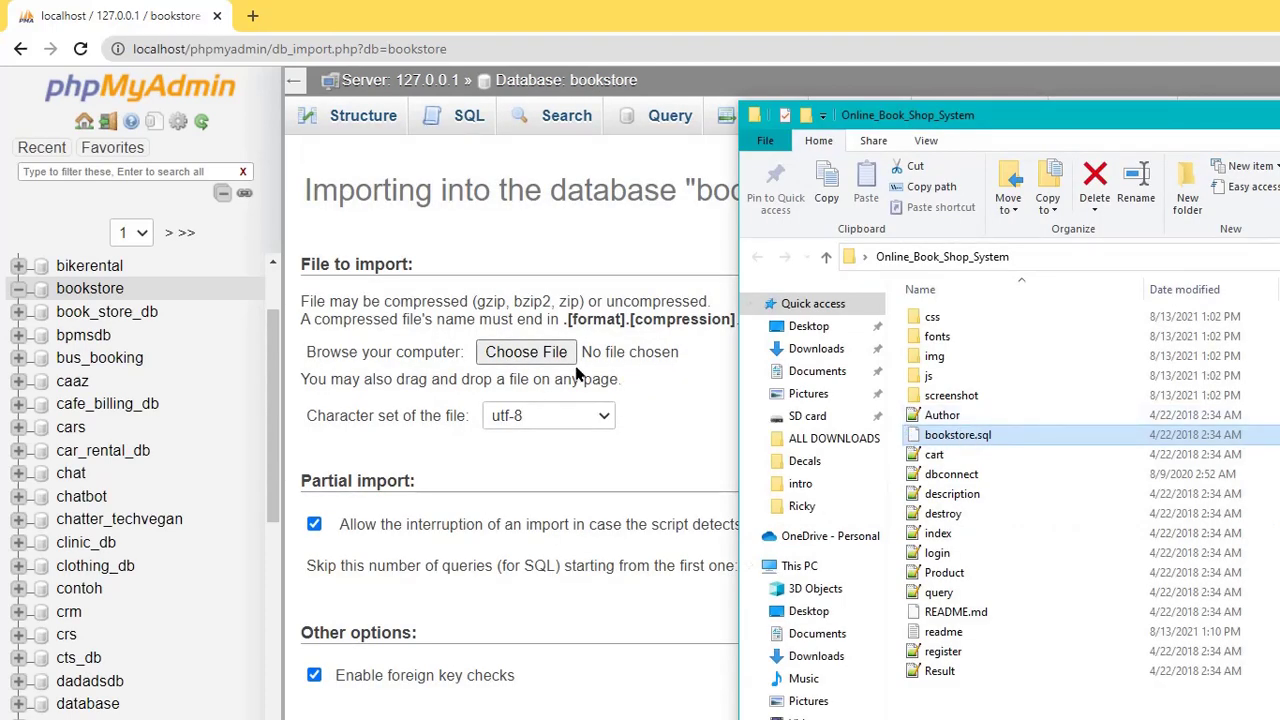
left_click(528, 362)
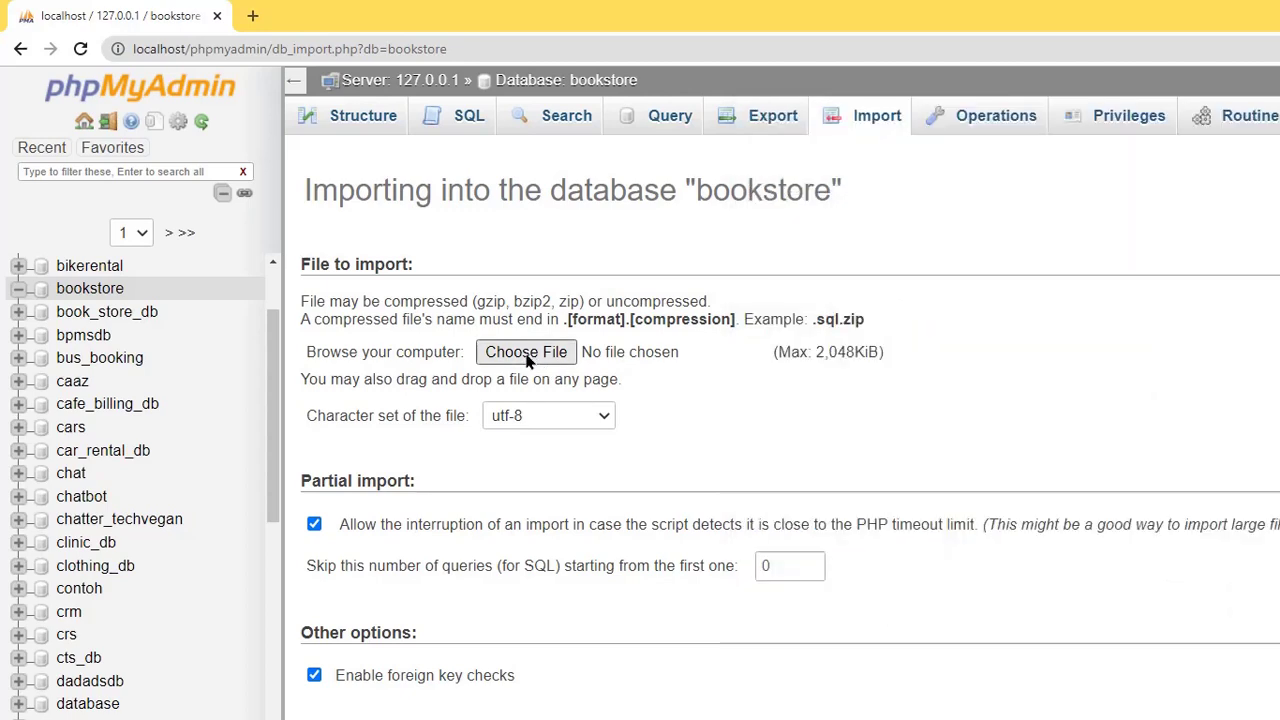
left_click(528, 362)
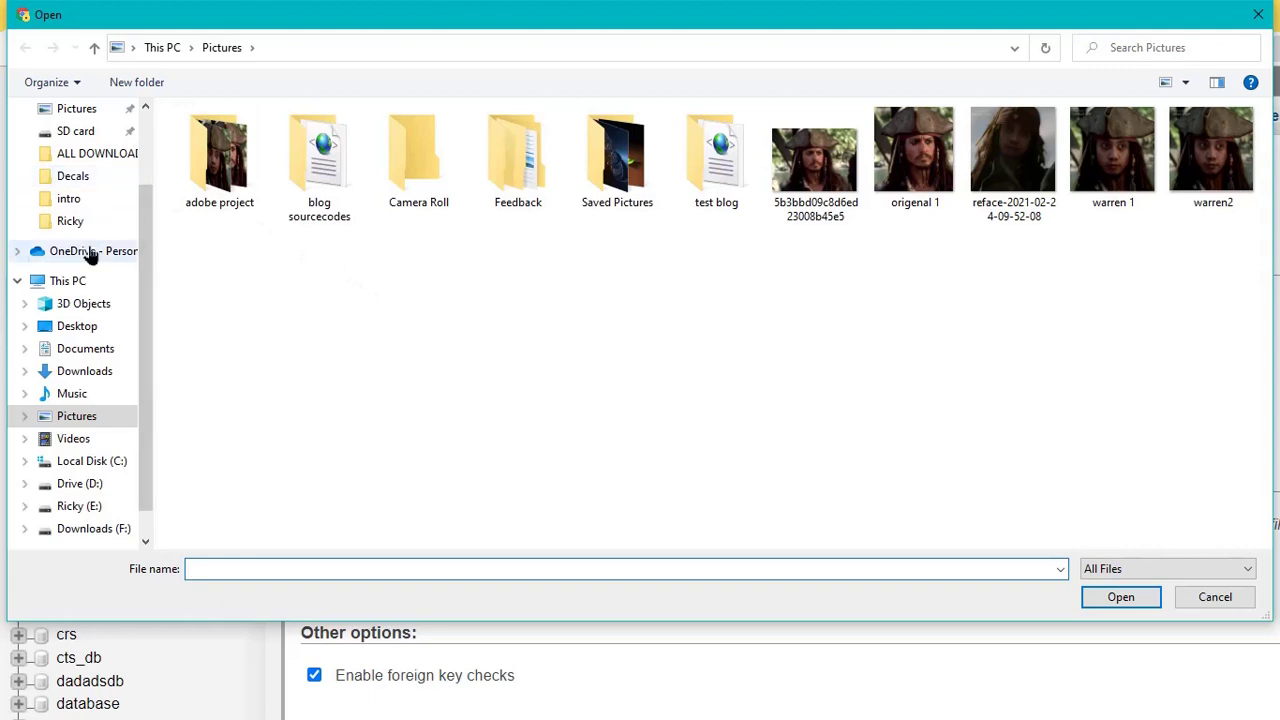
left_click(80, 327)
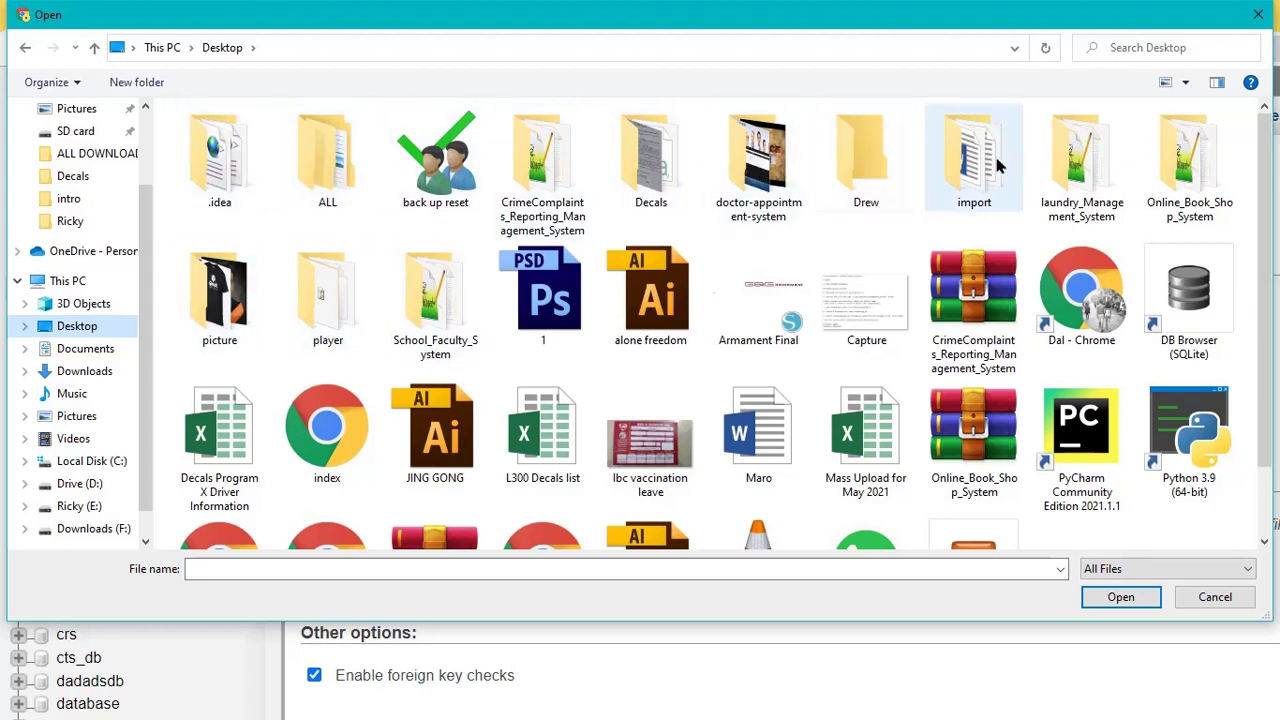
double_click(1187, 175)
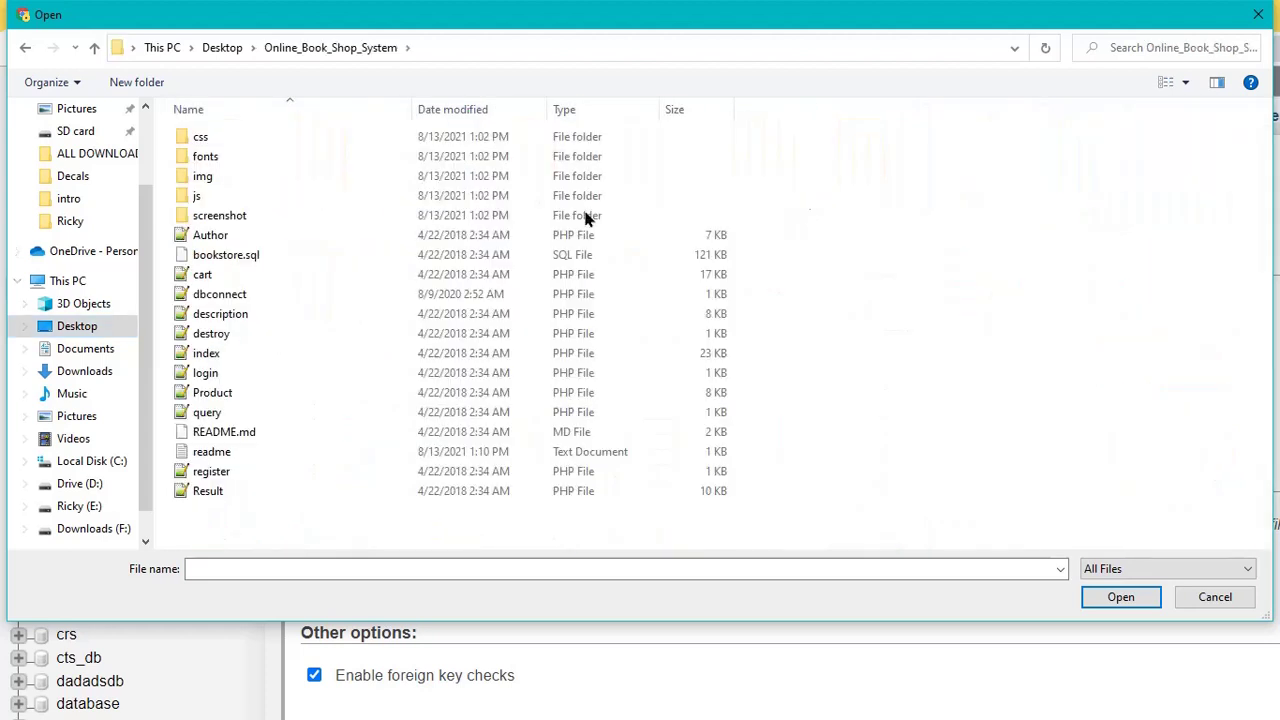
left_click(235, 254)
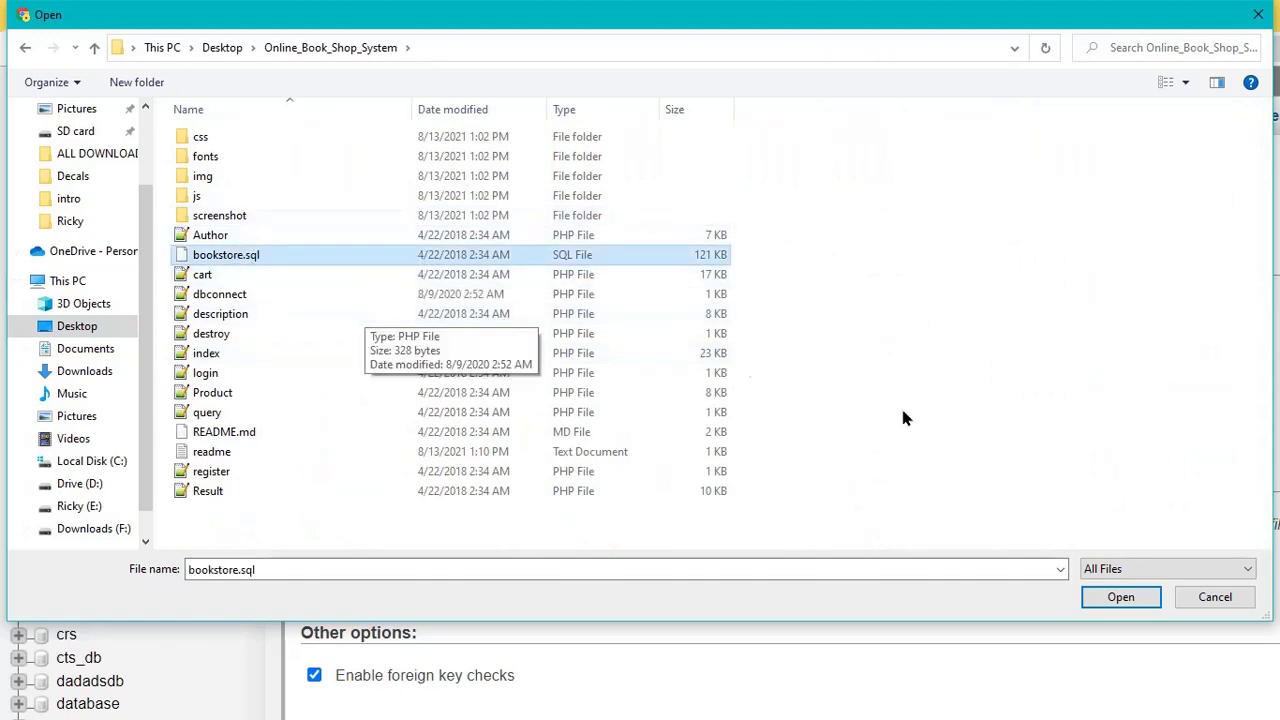
left_click(1117, 599)
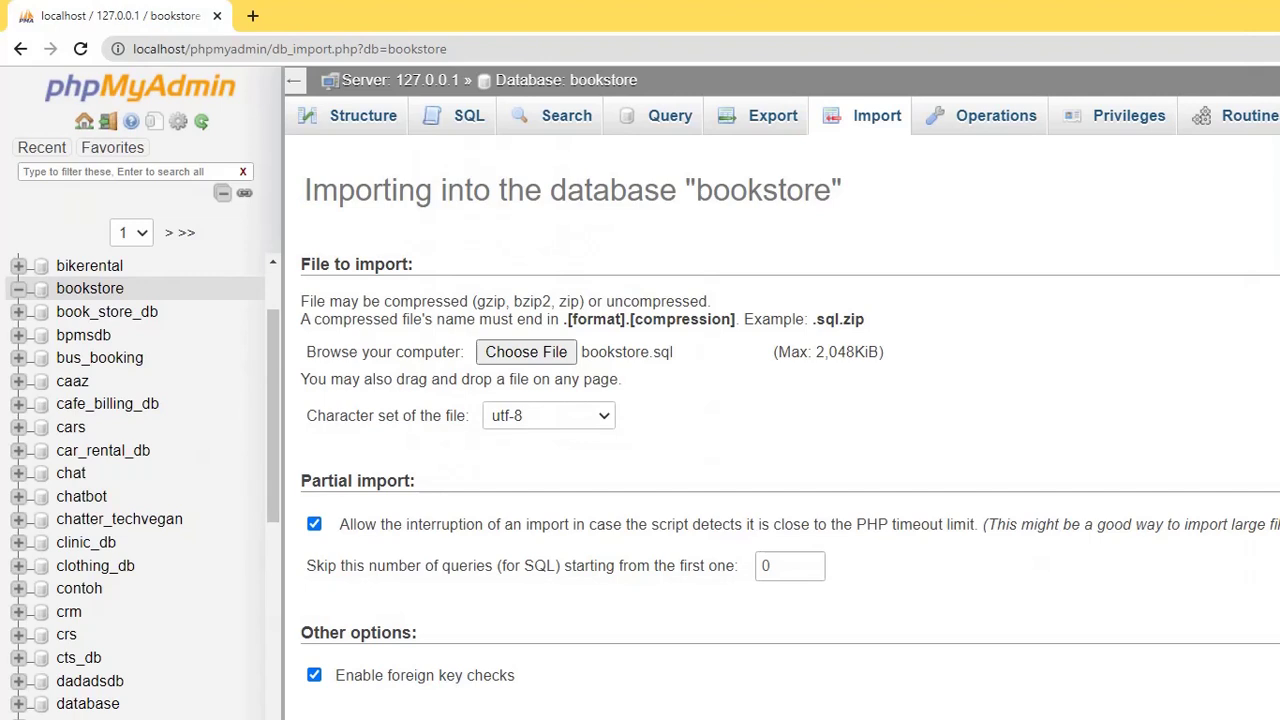
scroll(790, 443, "down", 2)
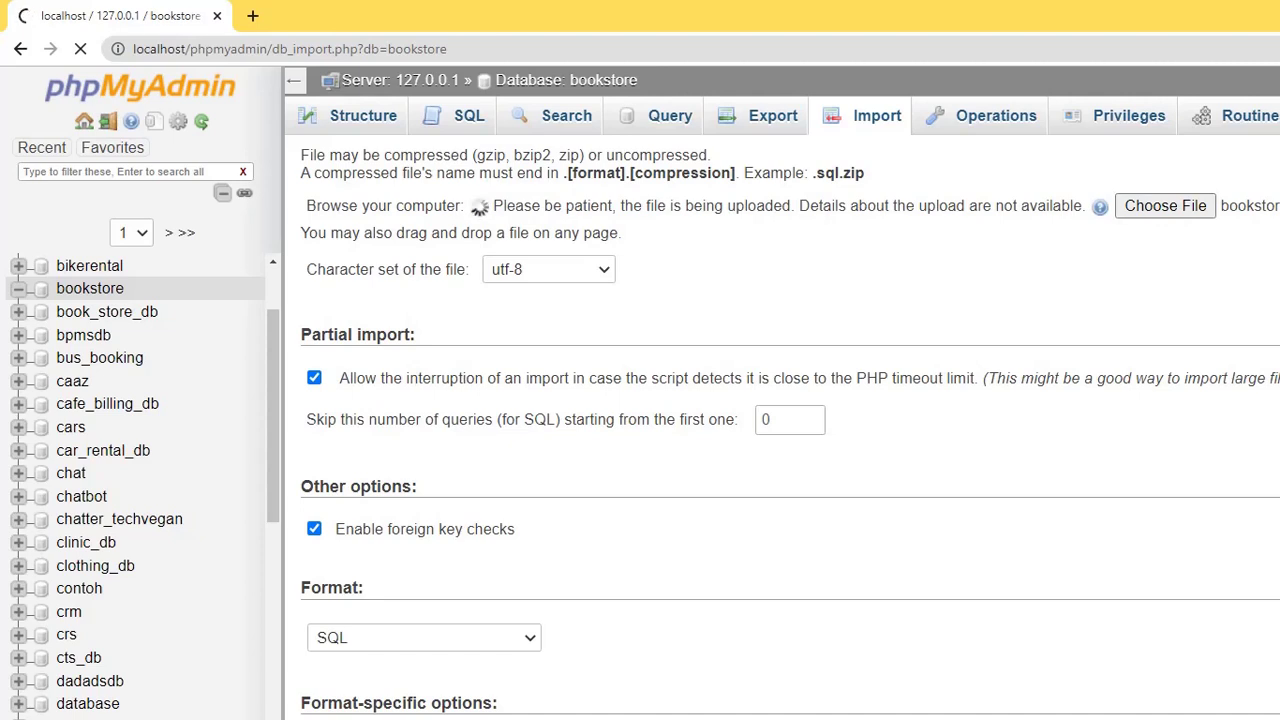
- Change the Notepad note to 'Wait to succes import' and hide it while the import completes
key("alt+Tab")
key("ctrl+a")
type("W")
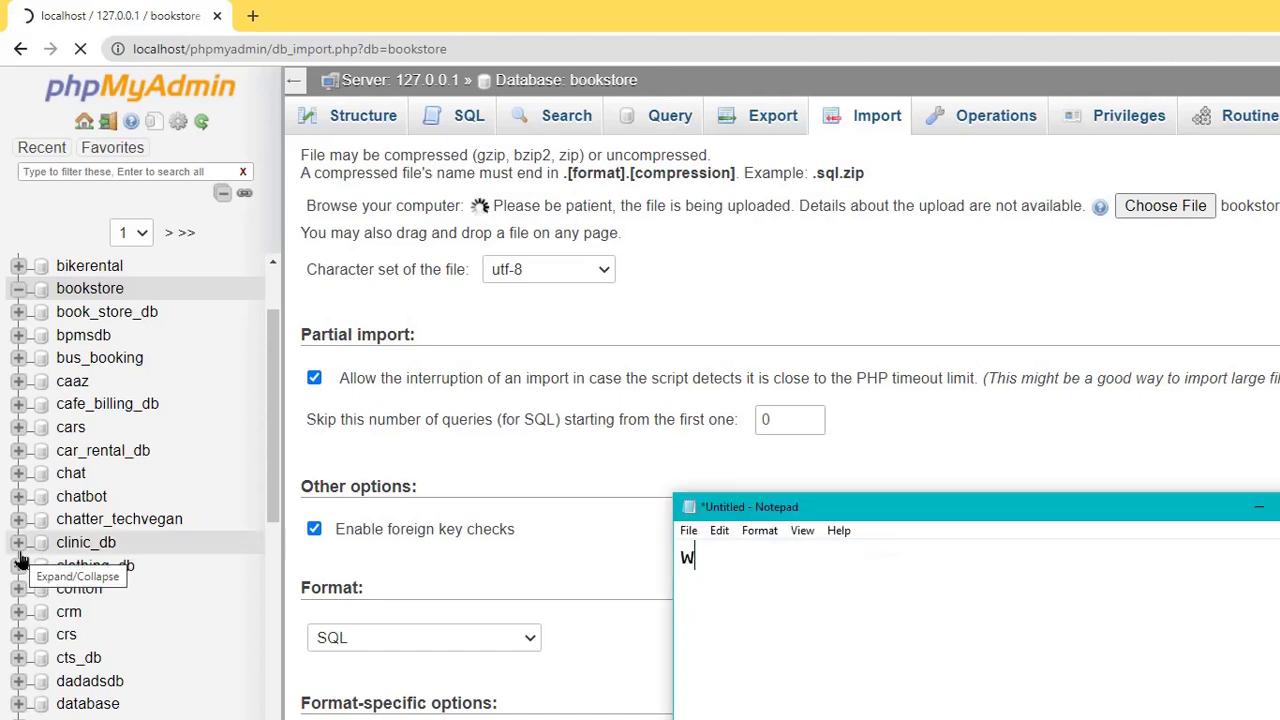
type("ait to succ")
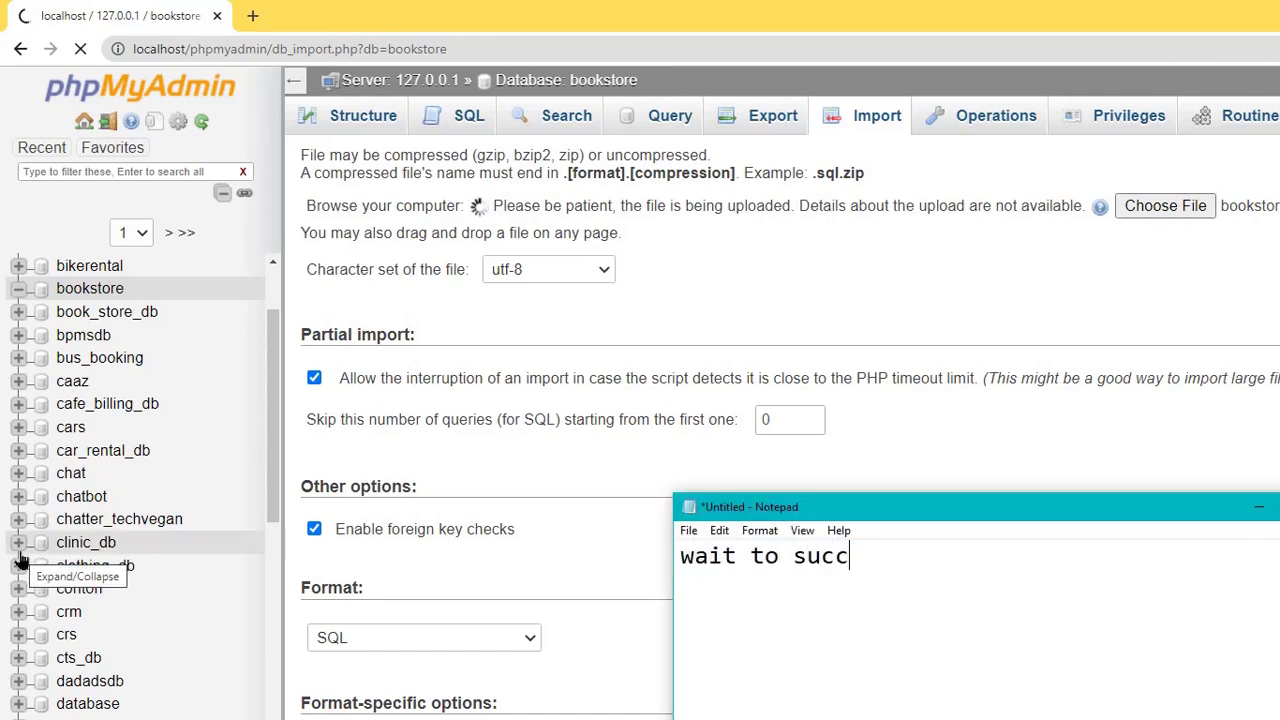
type("es import")
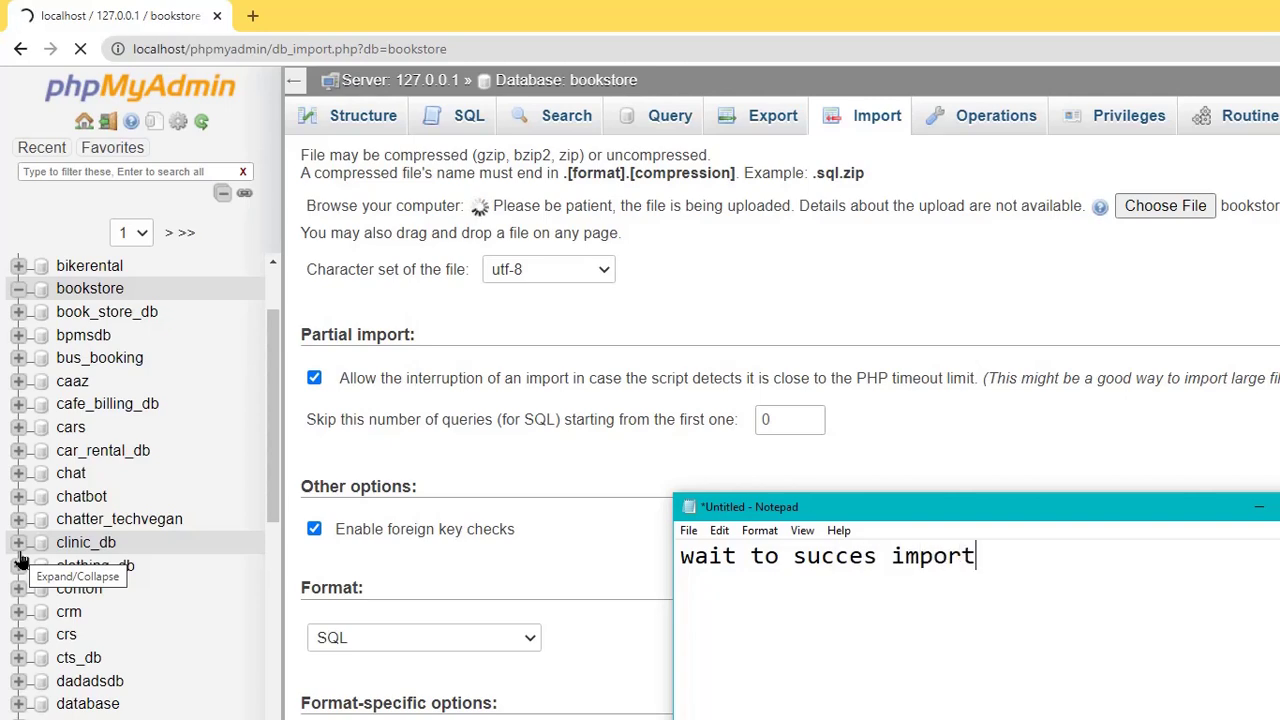
left_click(1259, 507)
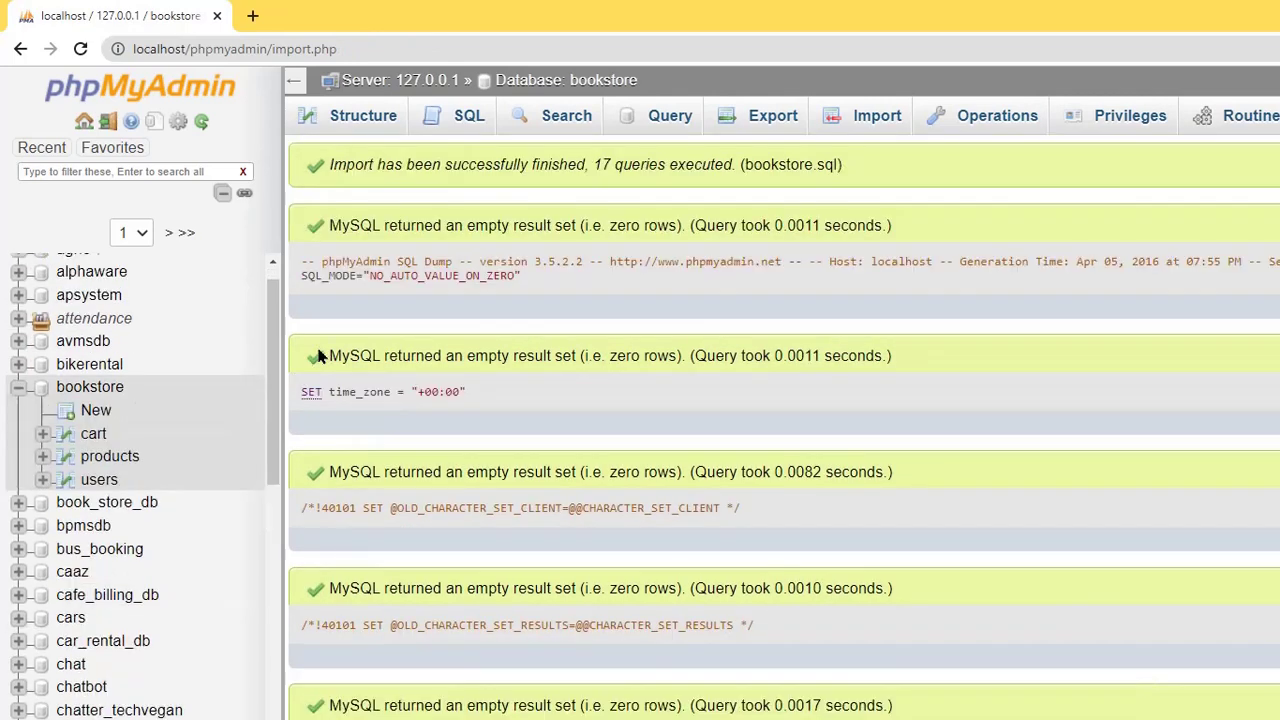
- Browse the users, products and cart tables, showing 12 users, 125 products and 11 cart rows
left_click(99, 381)
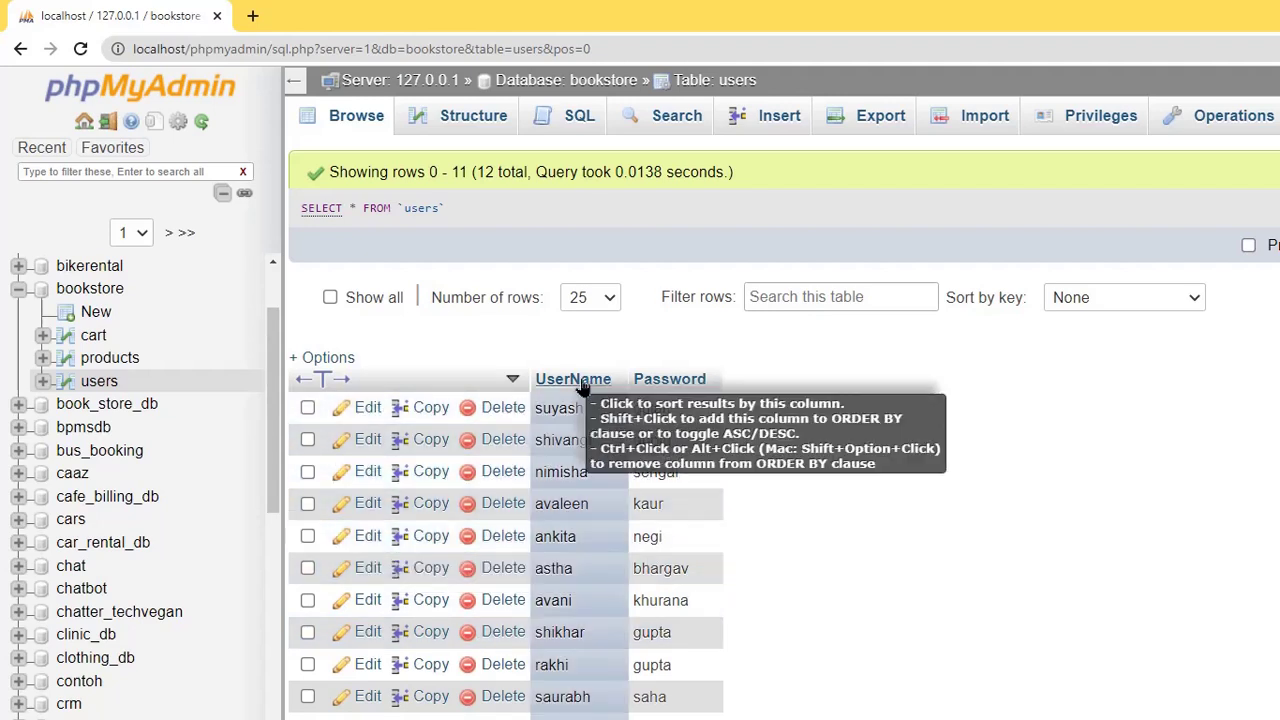
left_click(110, 360)
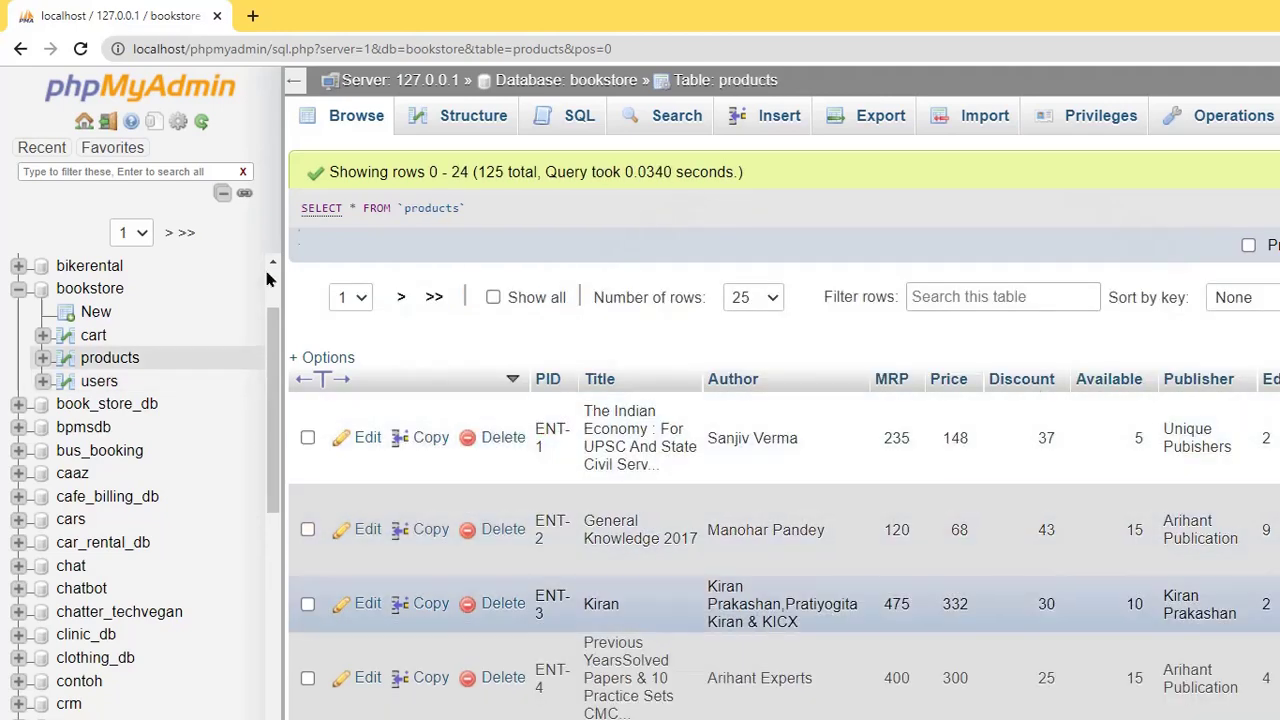
left_click(93, 335)
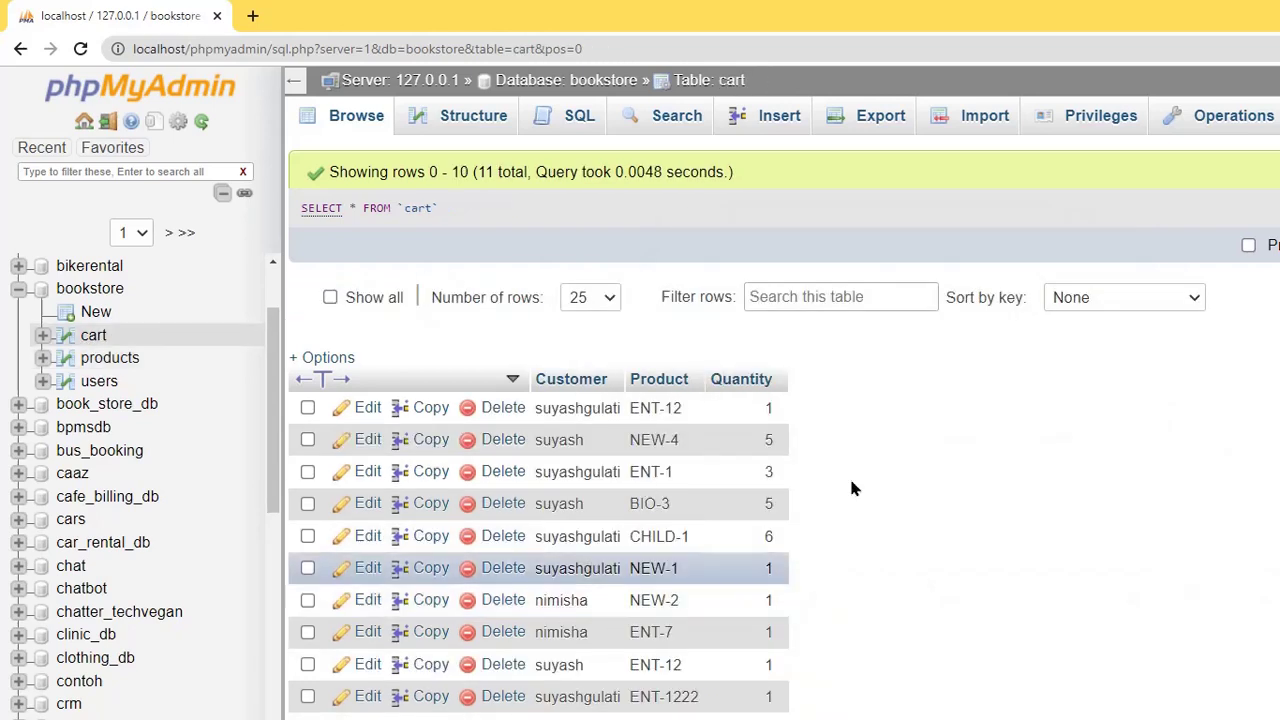
left_click(101, 384)
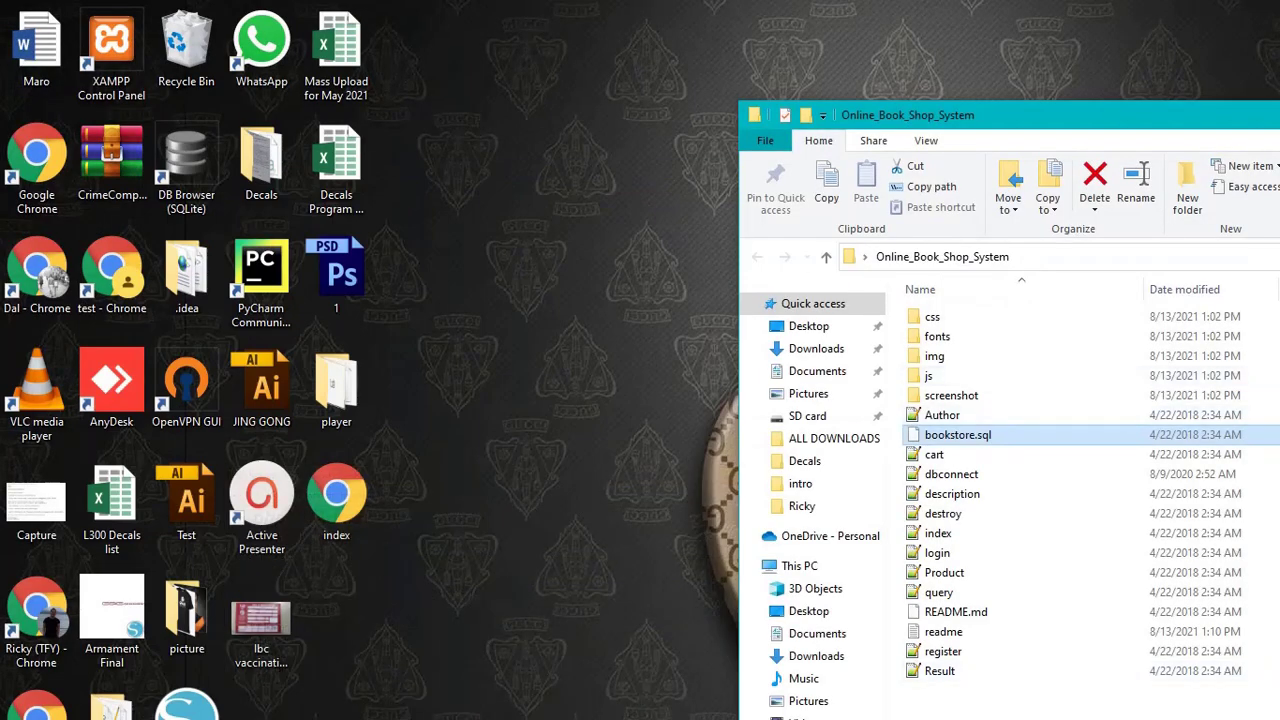
- Write a Notepad note saying XAMPP is installed on drive E
key("alt+Tab")
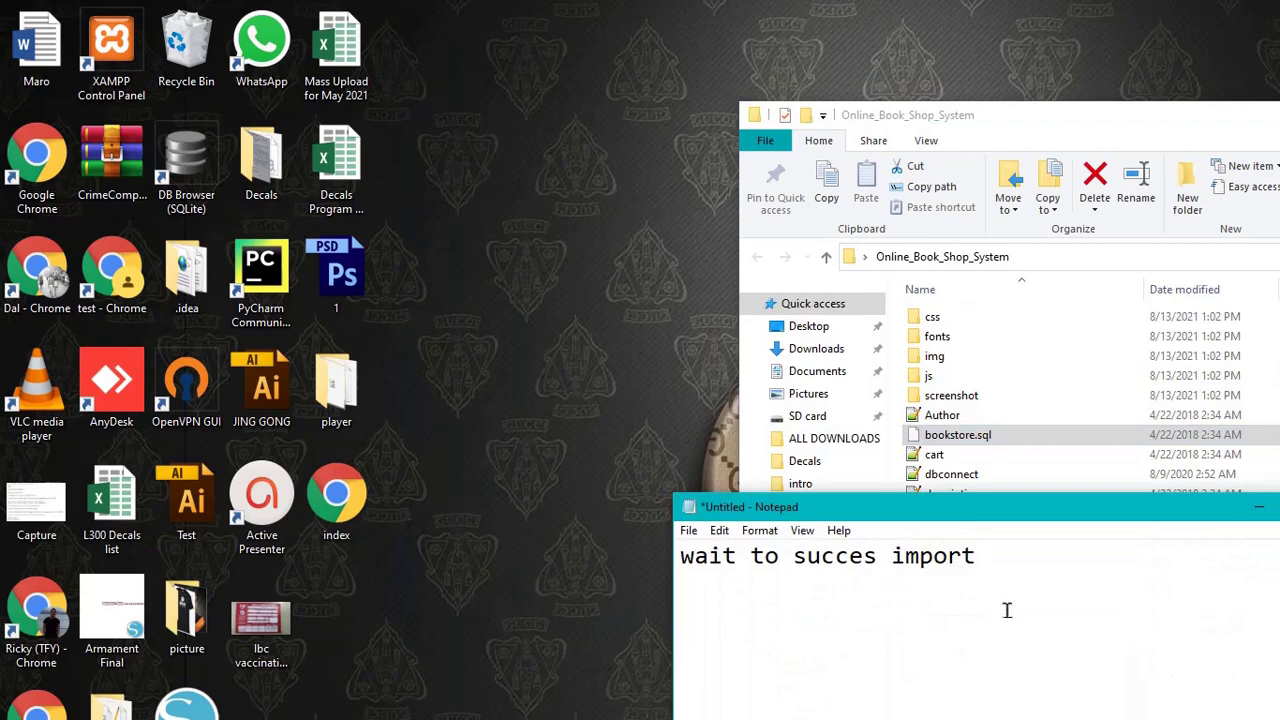
key("ctrl+a")
type("m")
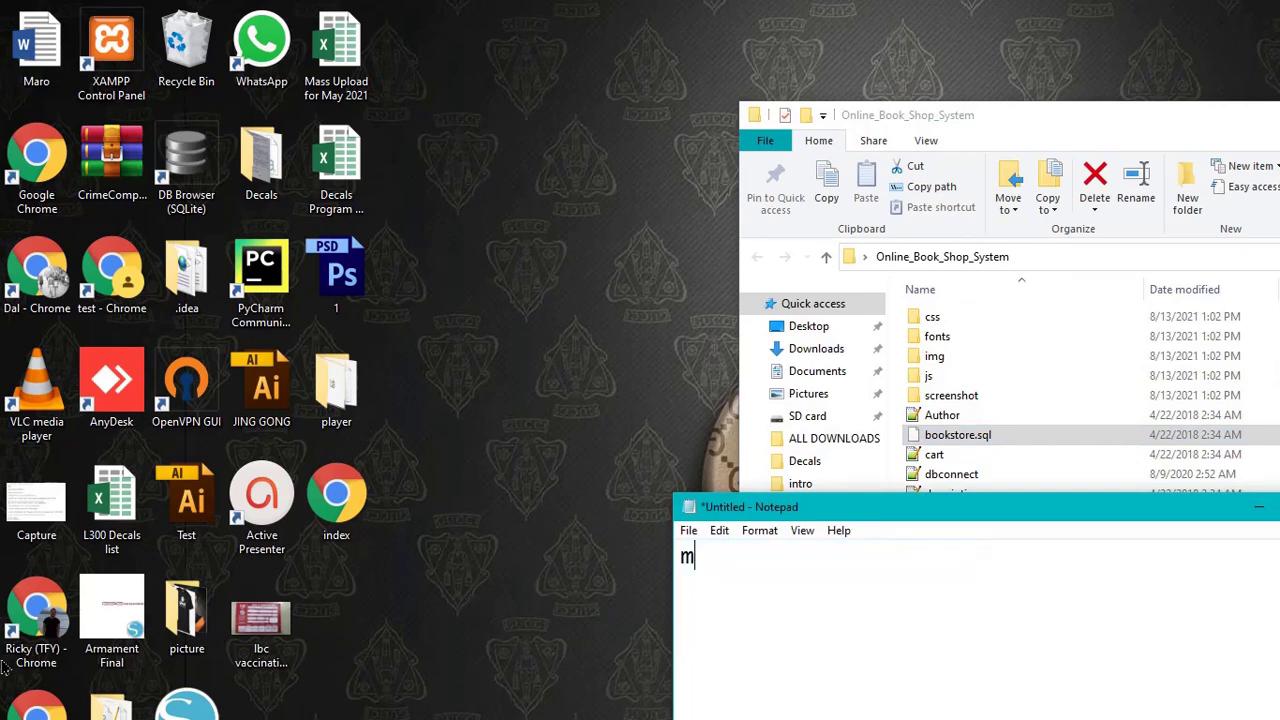
type("y xampp i")
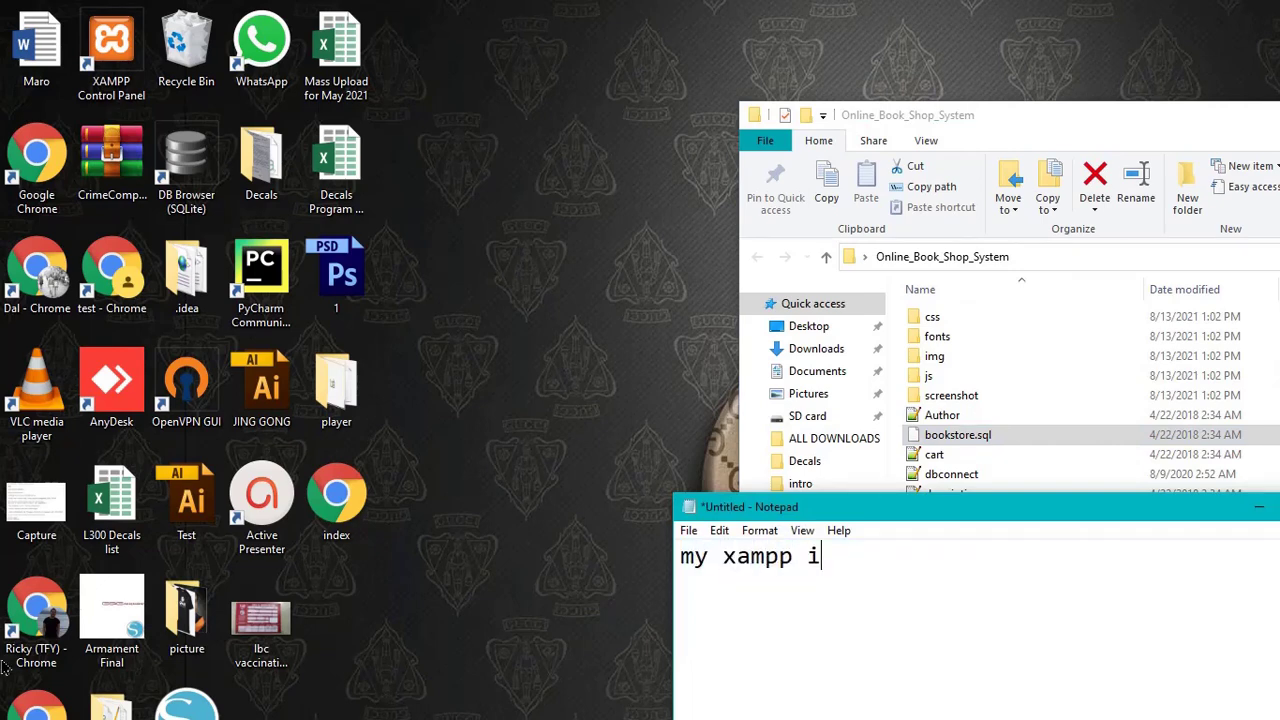
type("nstall in D")
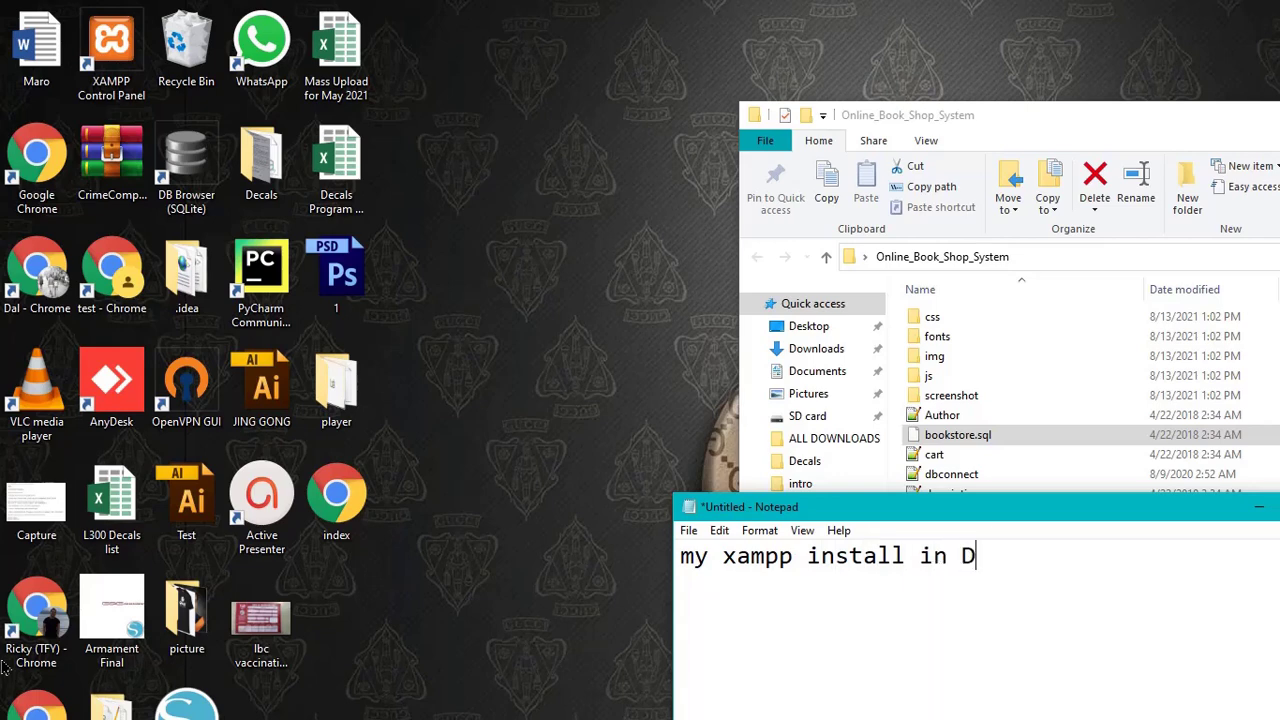
type("REIVE")
key("BackSpace")
key("BackSpace")
type("E")
key("BackSpace")
key("BackSpace")
key("BackSpace")
type("IVE E")
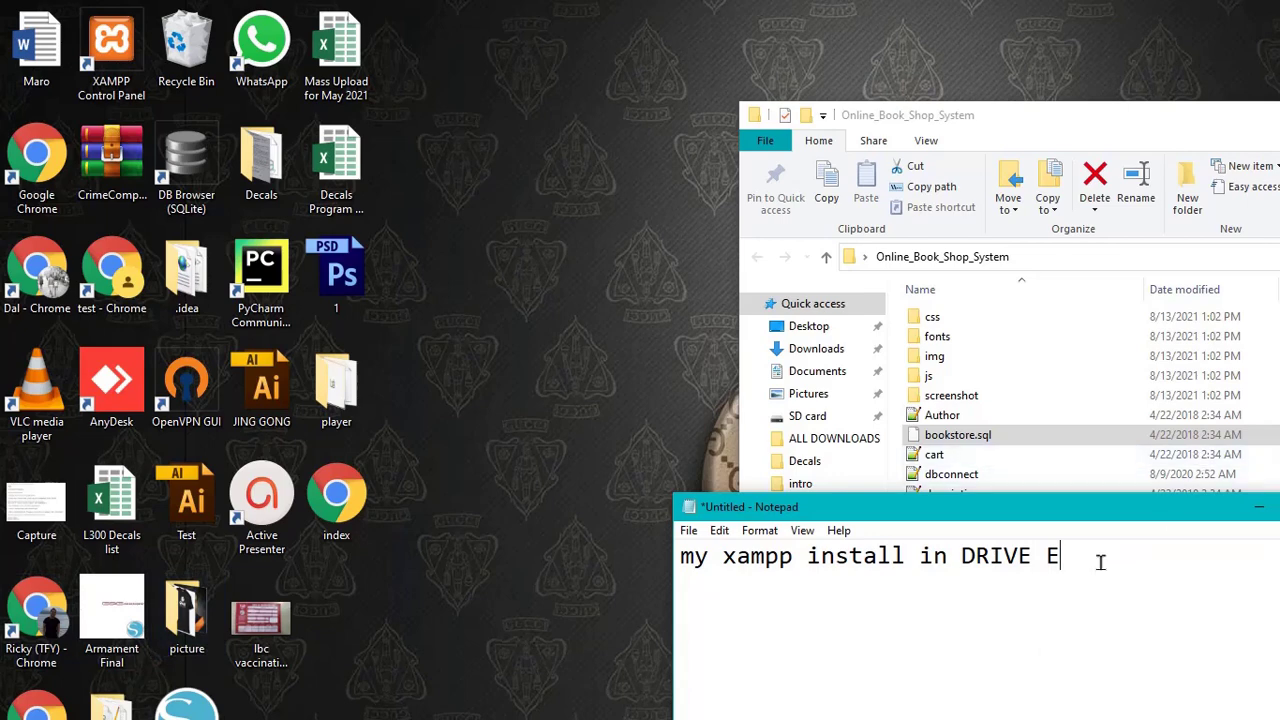
- Clear and close the Notepad note, then close the project folder window
key("ctrl+a")
key("BackSpace")
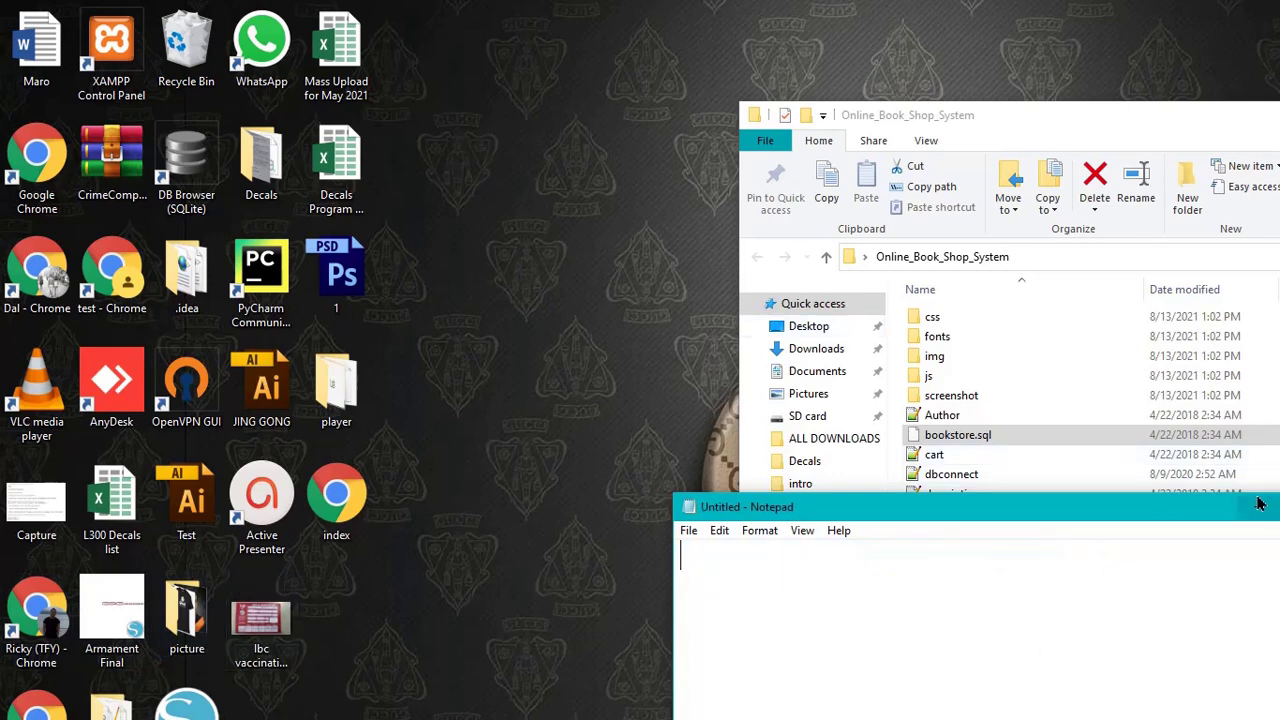
left_click(1259, 507)
key("alt+F4")
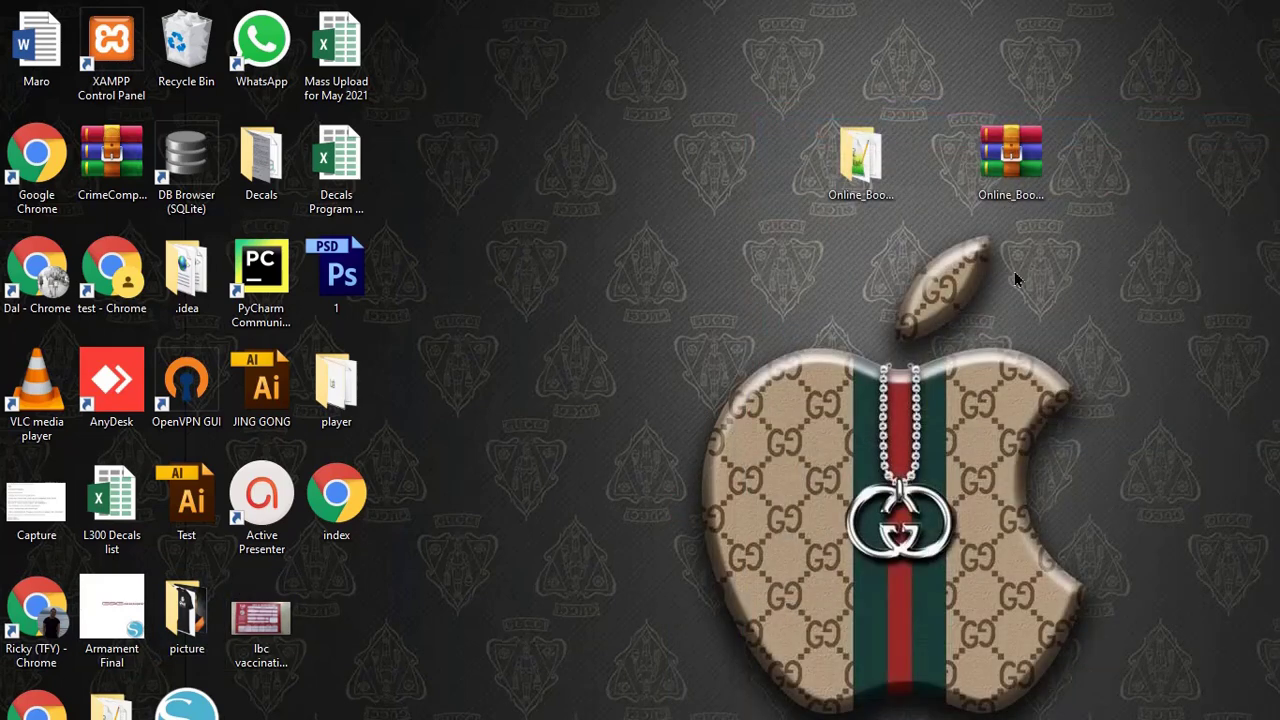
- Copy the desktop Online_Book_Shop_System folder and open drive E in a new Explorer window
right_click(872, 190)
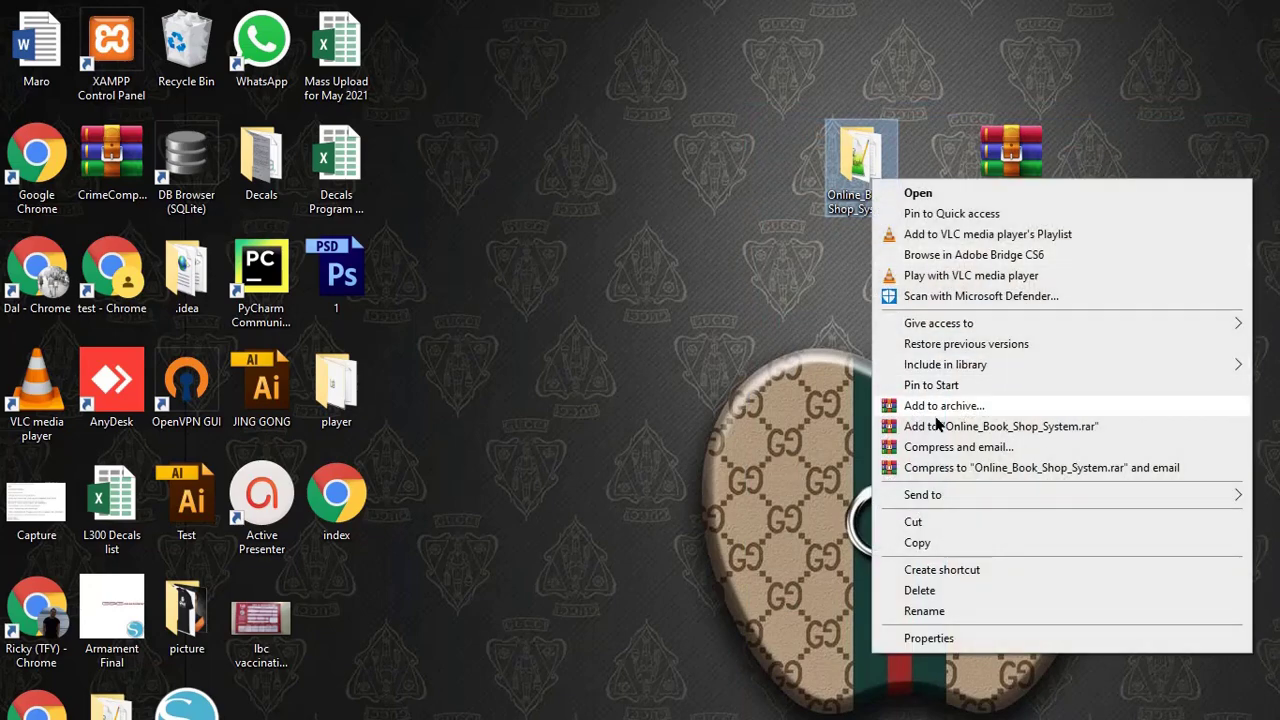
left_click(918, 545)
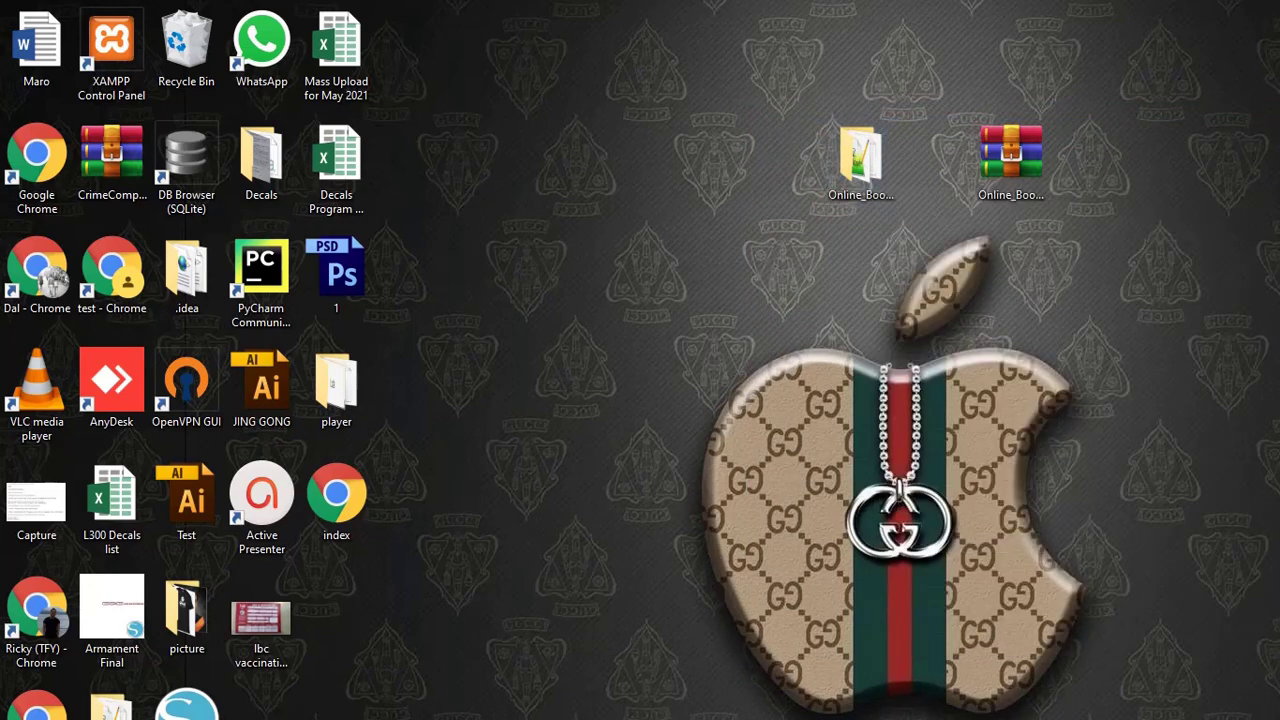
key("super+e")
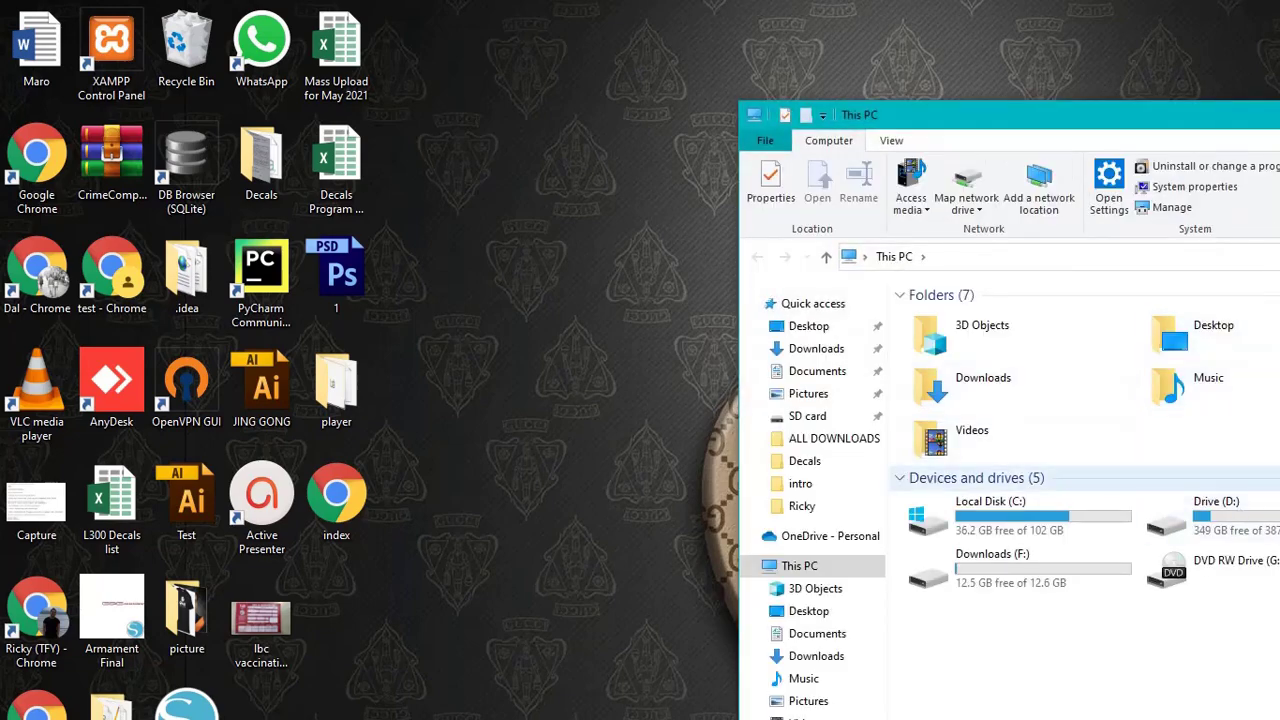
key("r")
key("Return")
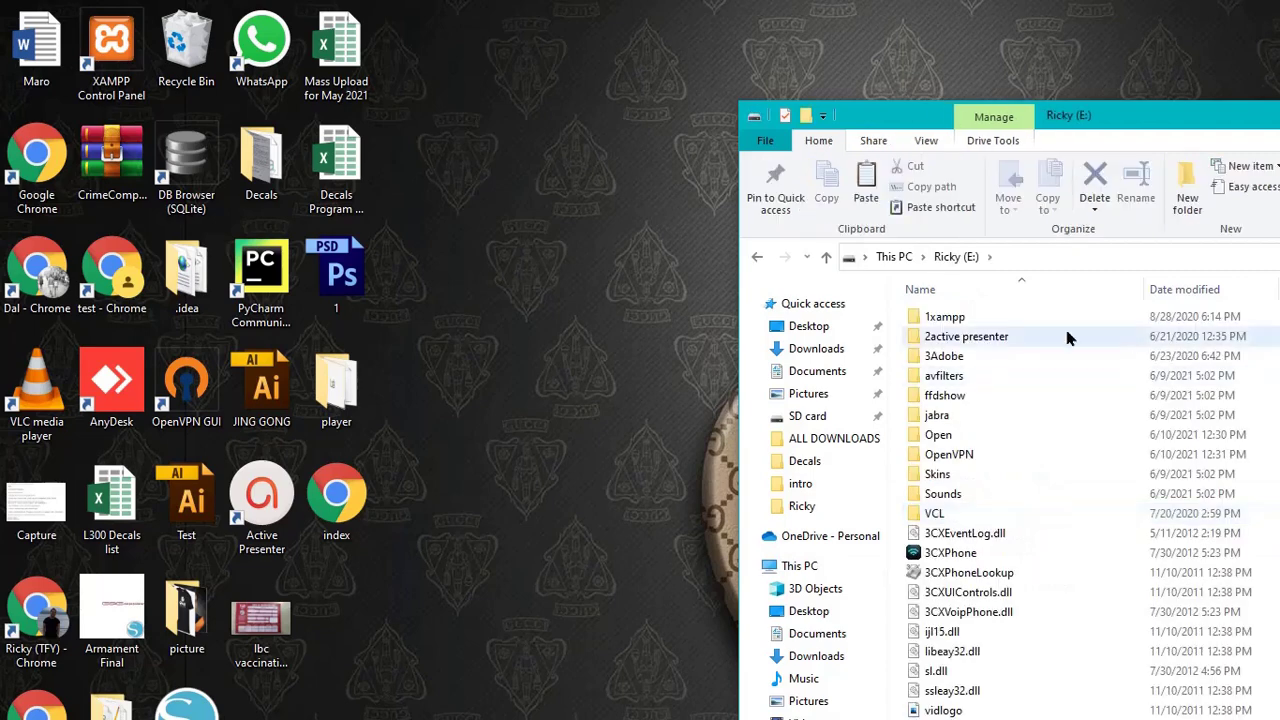
- Paste the folder into 1xampp > htdocs, copying its 205 items
left_click(966, 318)
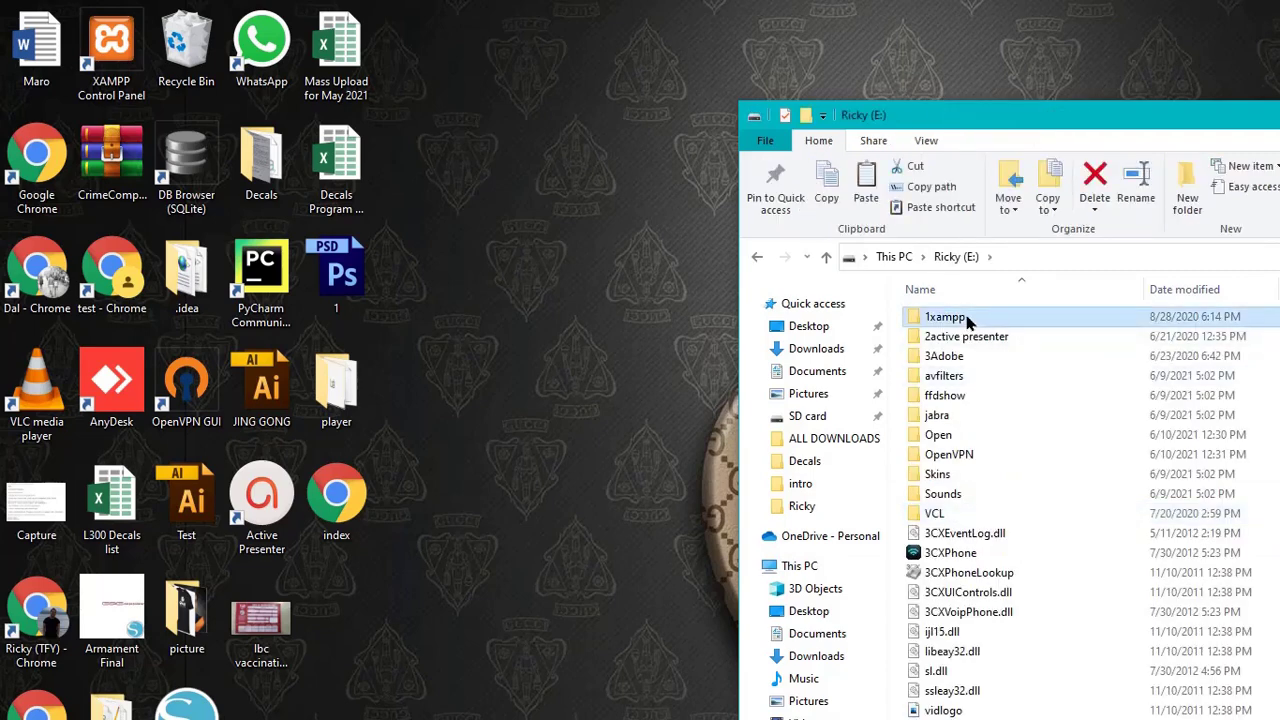
right_click(966, 318)
key("Return")
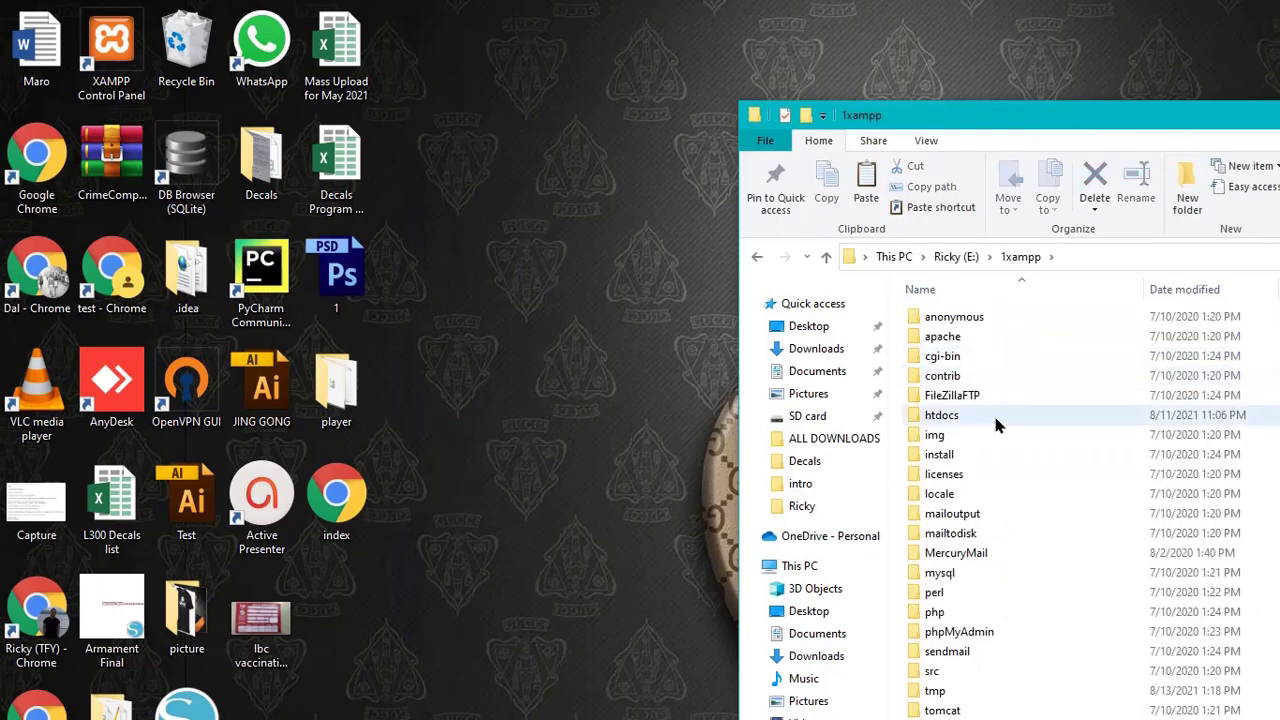
right_click(960, 414)
left_click(980, 434)
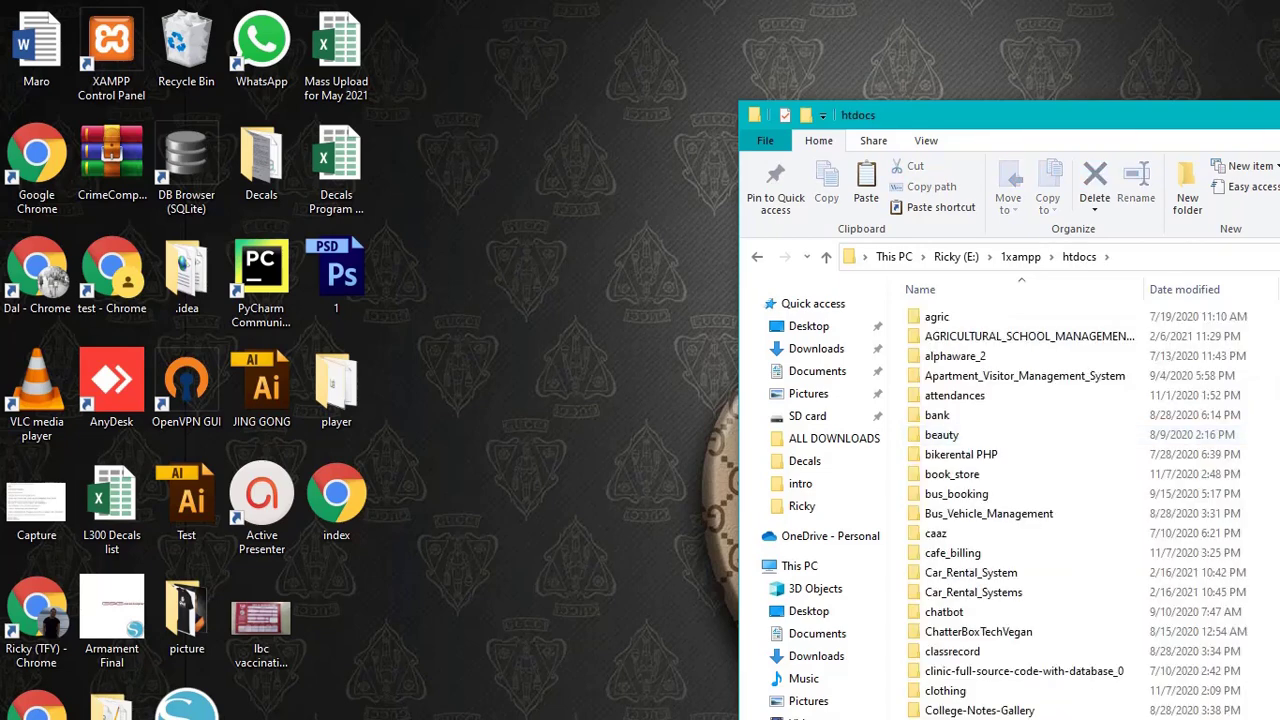
key("ctrl+v")
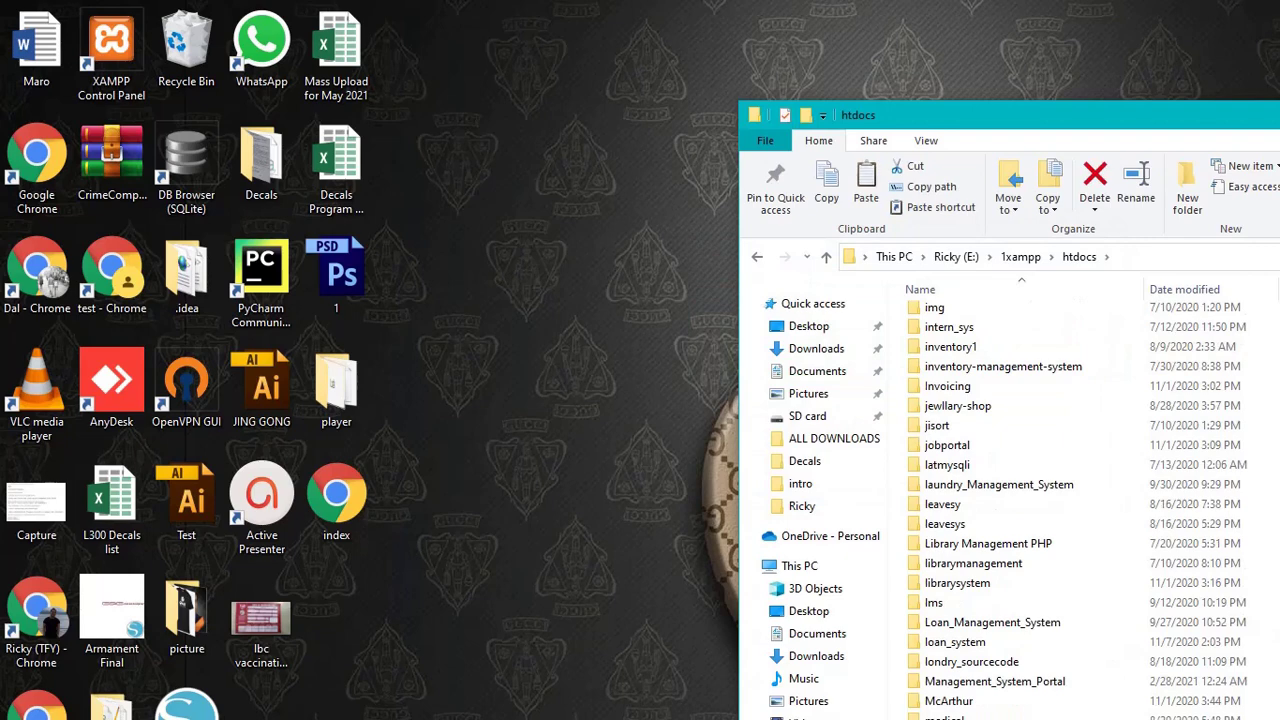
- Open index.php from htdocs/Online_Book_Shop_System in Notepad++ and launch it in Chrome
right_click(1124, 384)
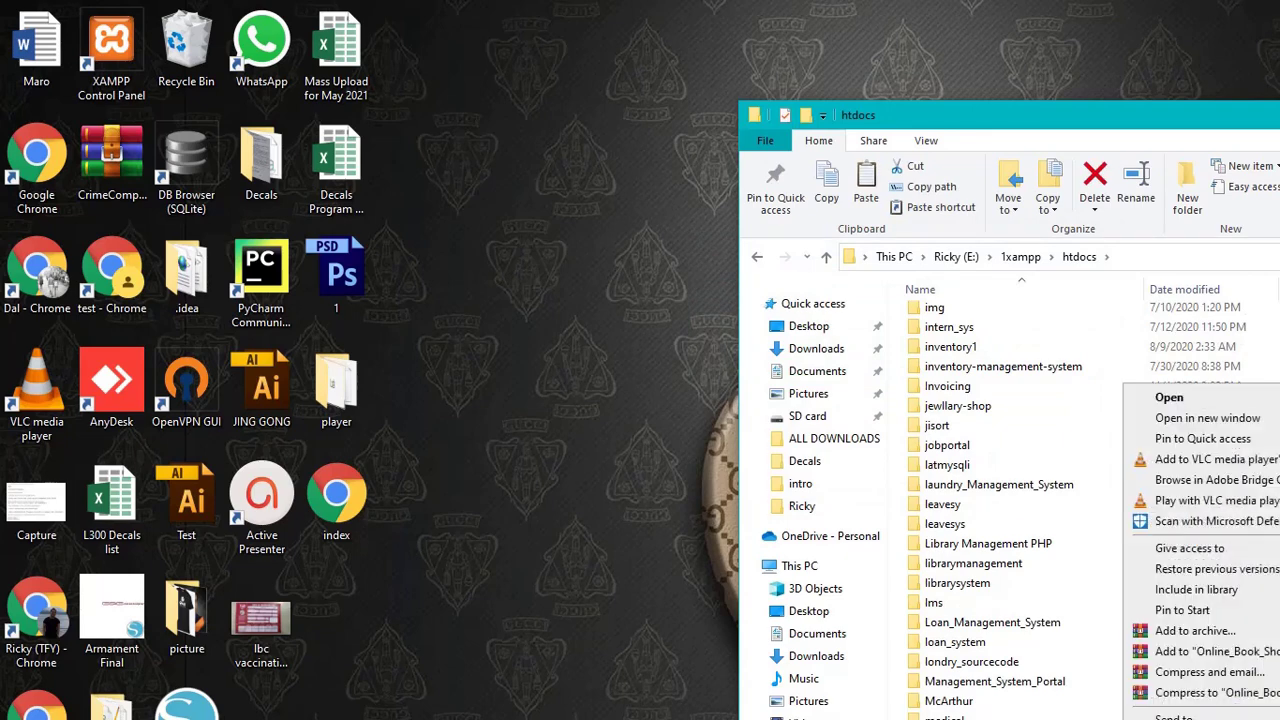
left_click(1160, 395)
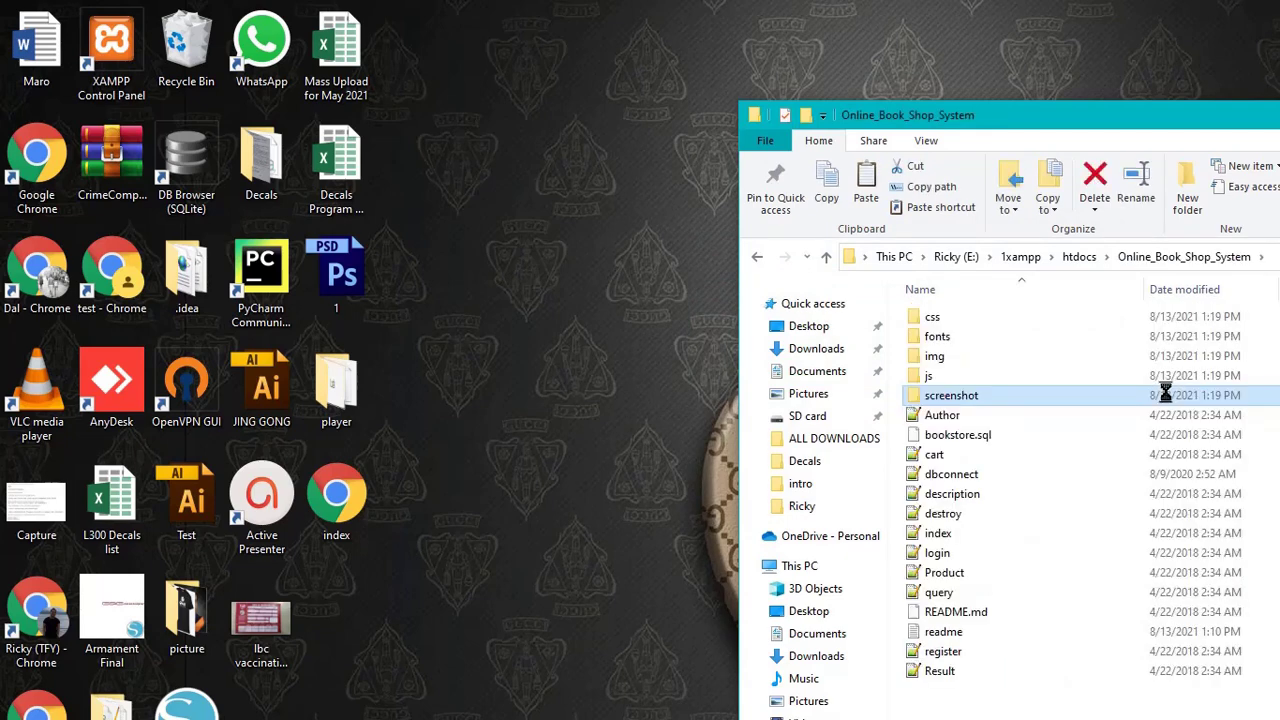
left_click(950, 537)
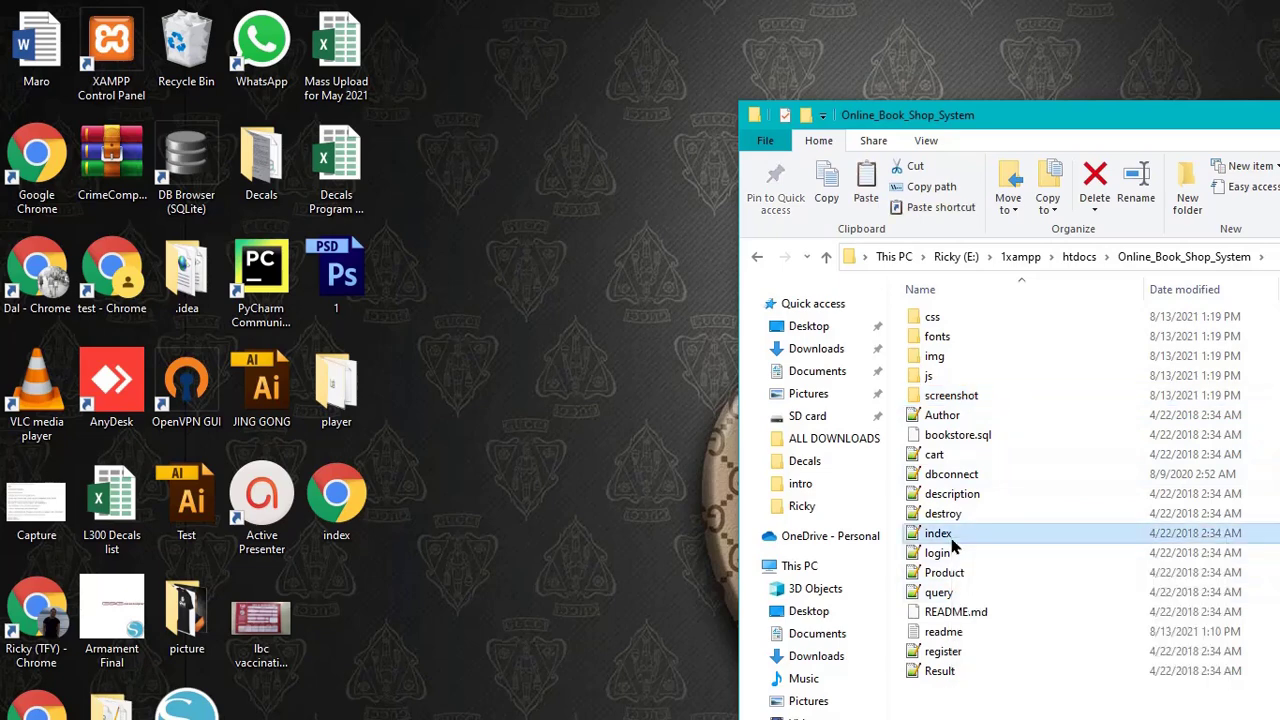
right_click(963, 540)
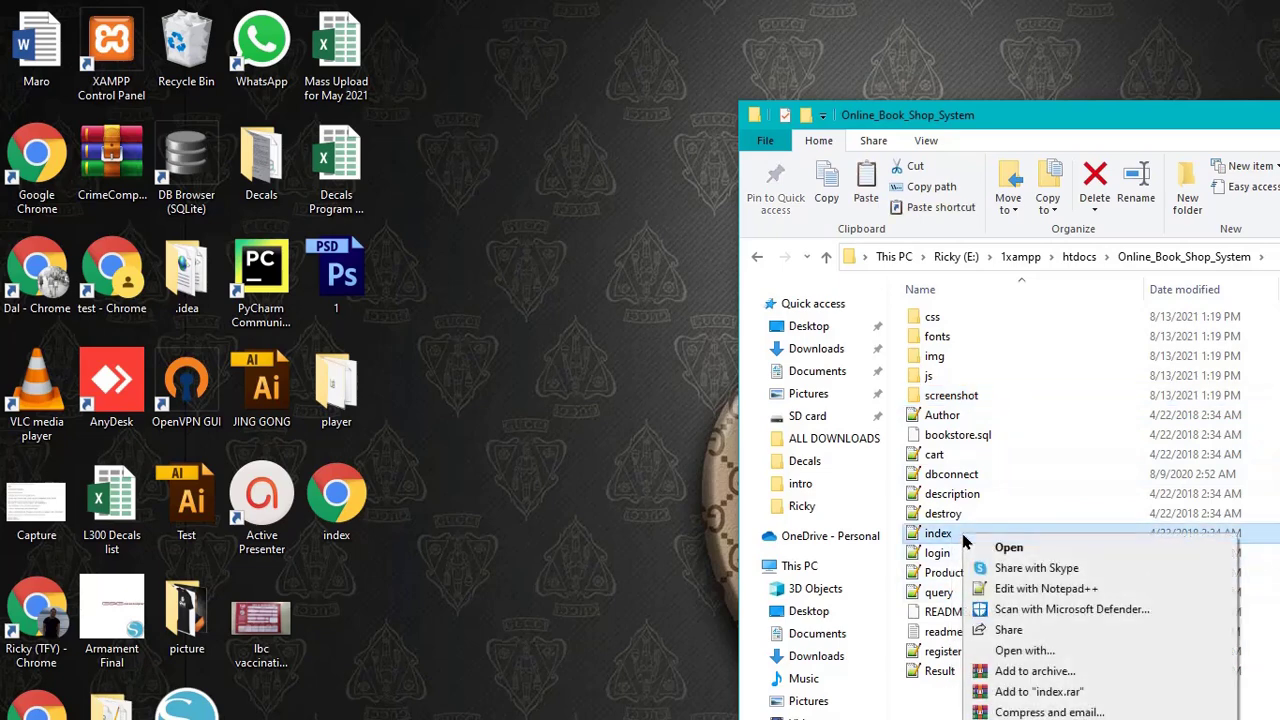
left_click(1007, 593)
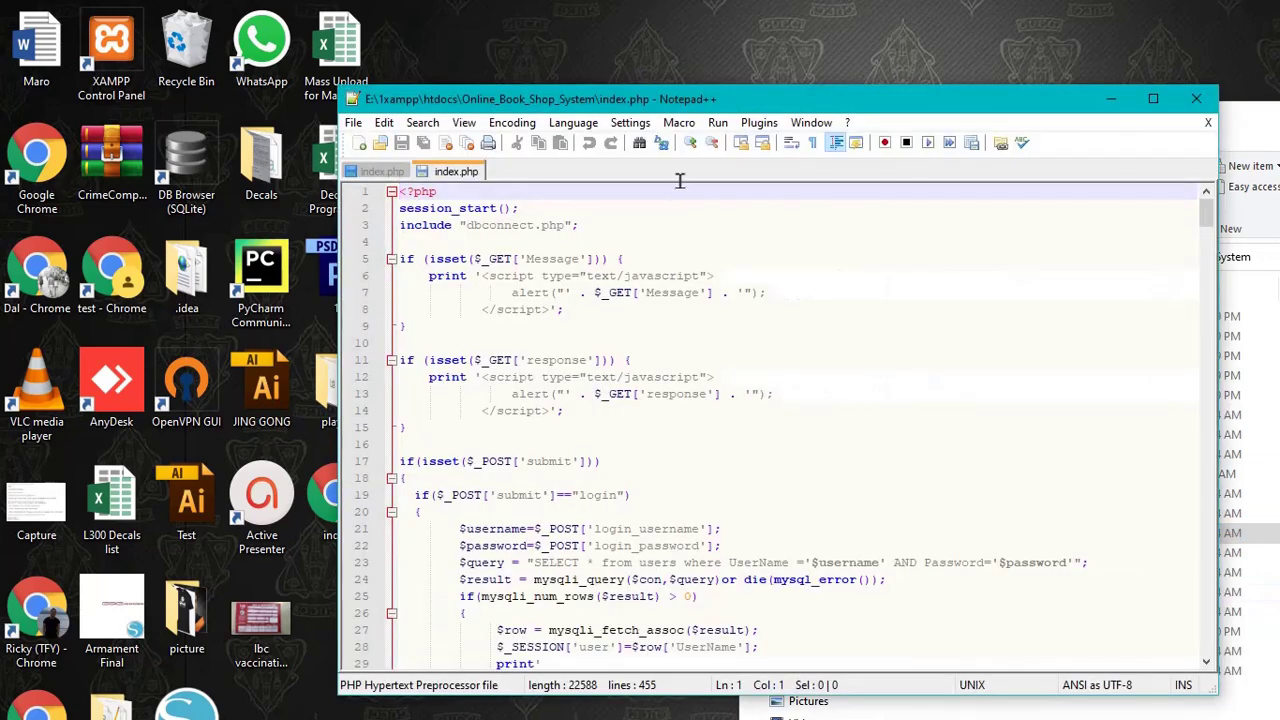
left_click(717, 122)
left_click(762, 210)
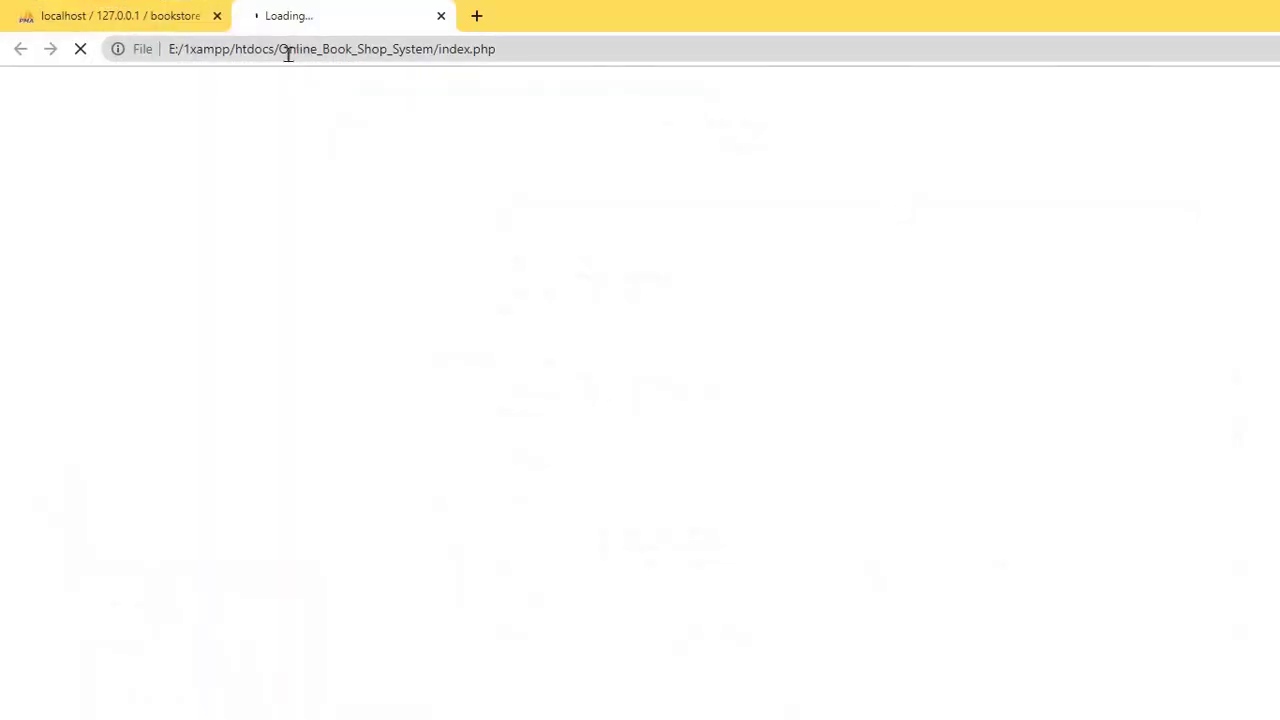
- Replace the local file path prefix in the current tab's address with localhost and load it
left_click_drag(278, 49, 165, 49)
key("BackSpace")
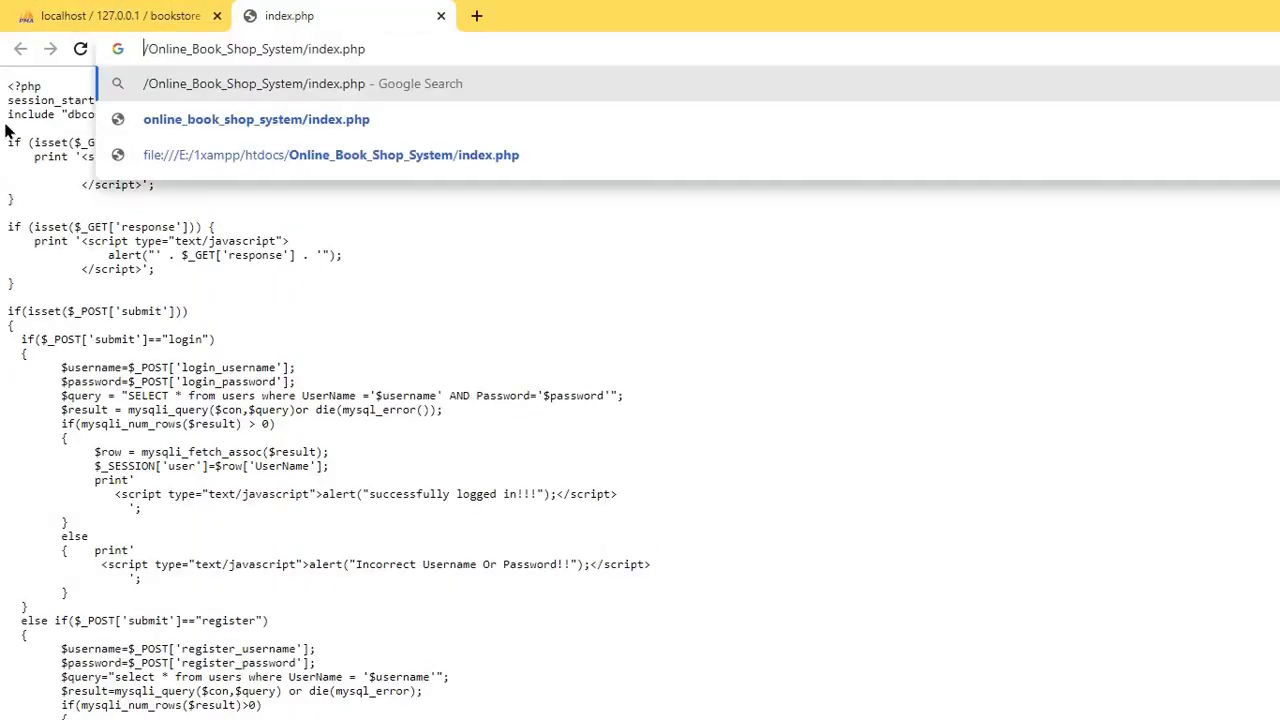
type("localhost")
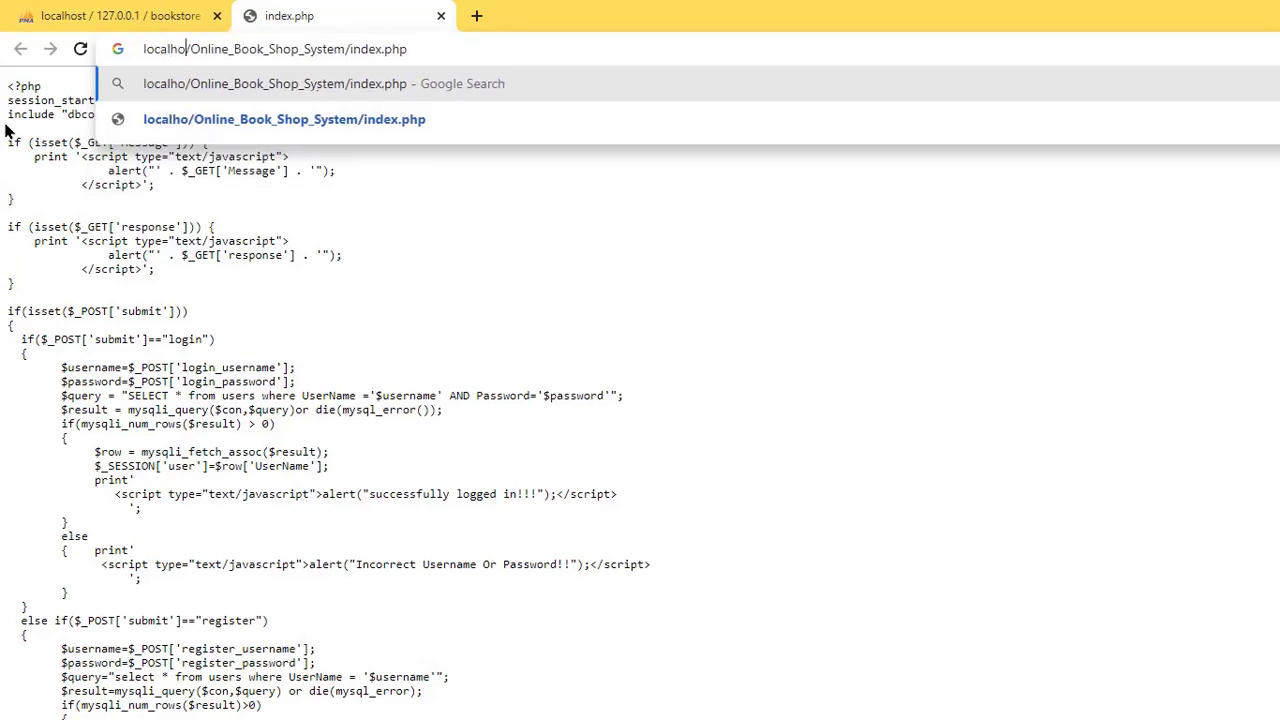
key("Return")
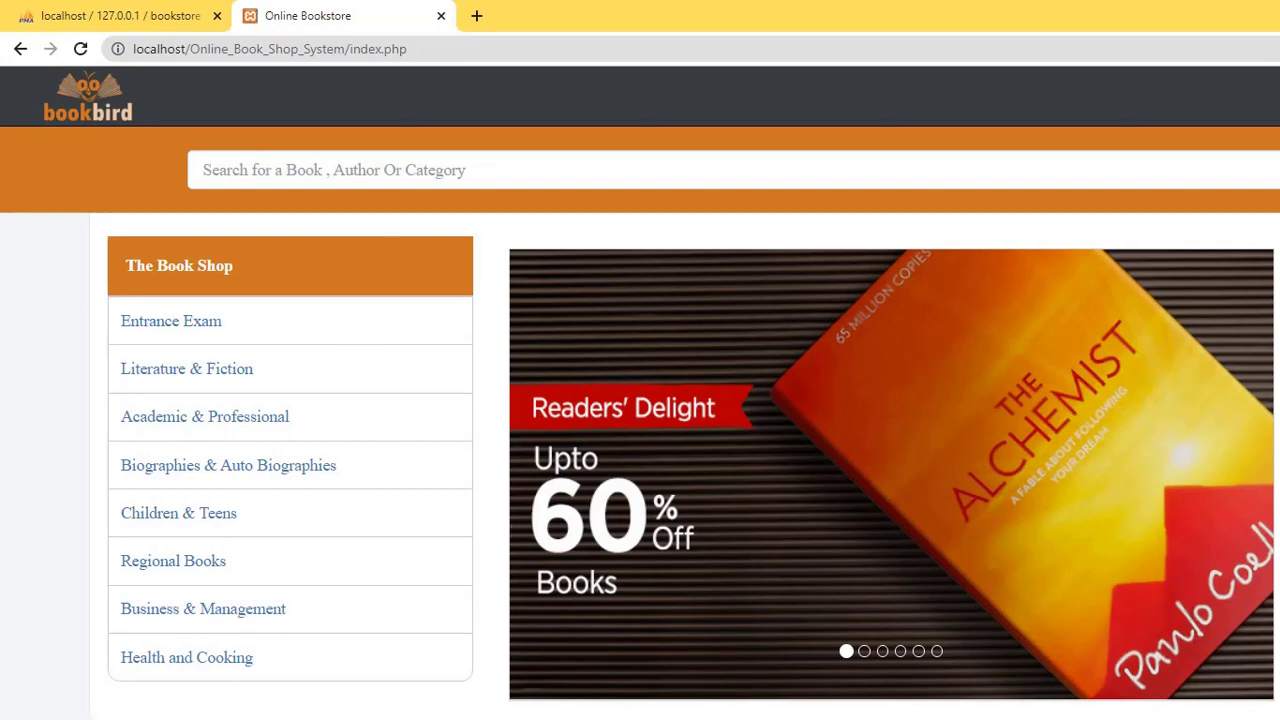
- Paste the project folder path into a new tab, swap E:\1xampp\htdocs for localhost, and load it
key("alt+Tab")
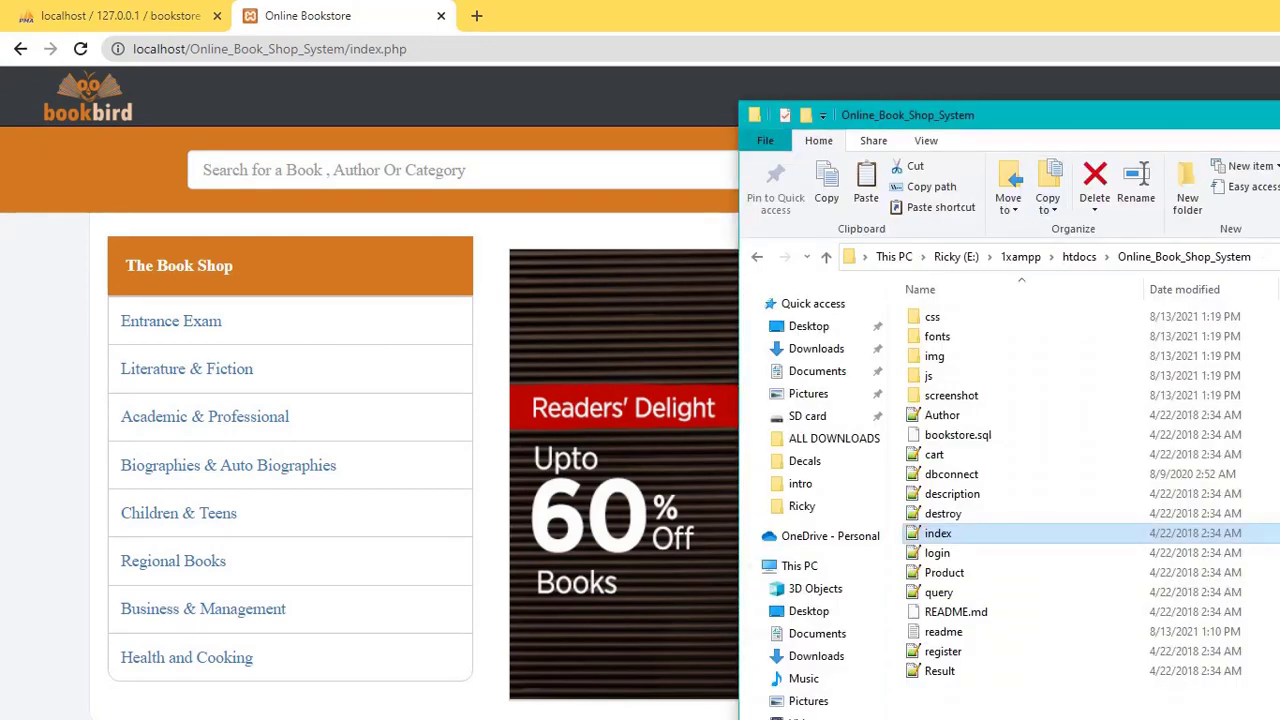
left_click(1050, 257)
right_click(998, 256)
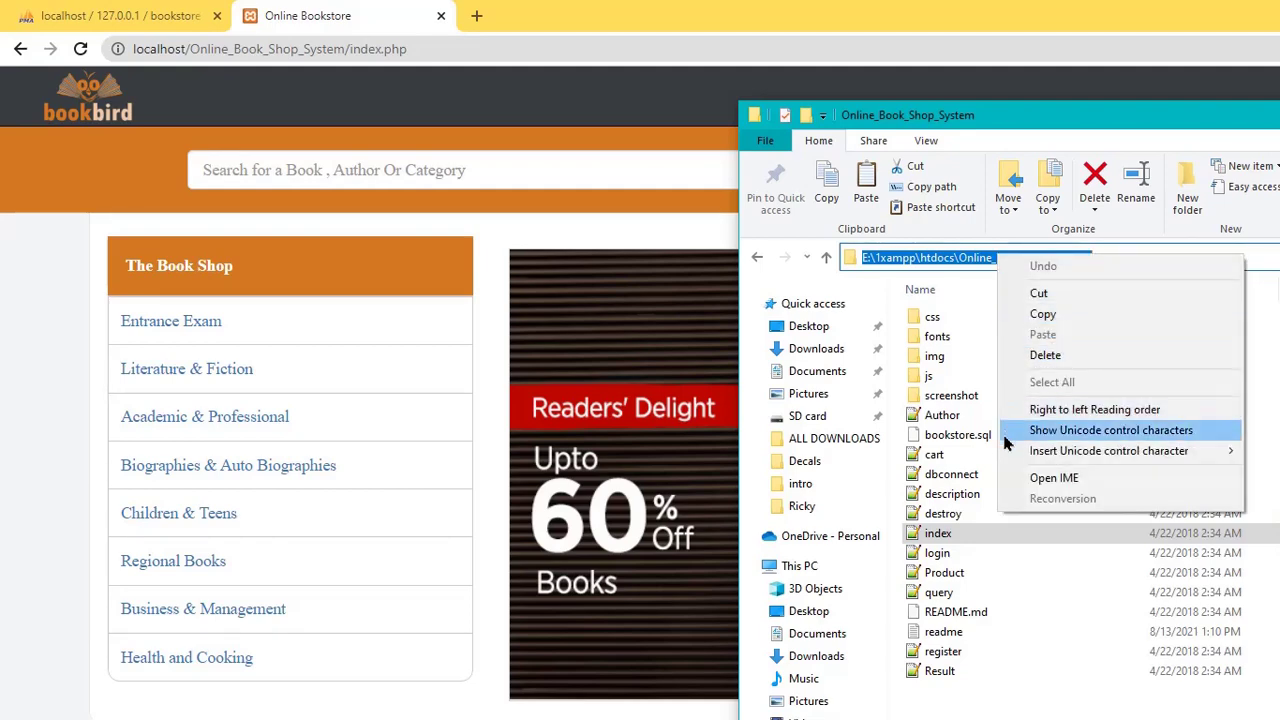
left_click(1043, 314)
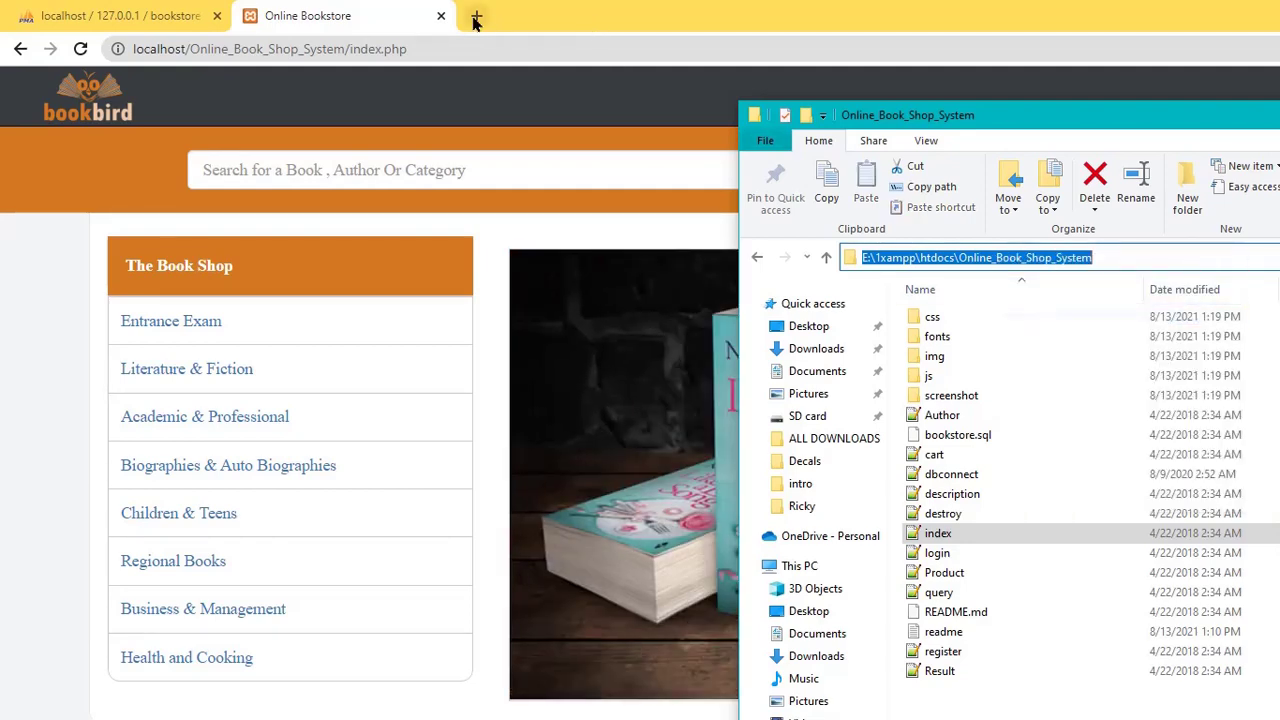
left_click(477, 16)
right_click(439, 44)
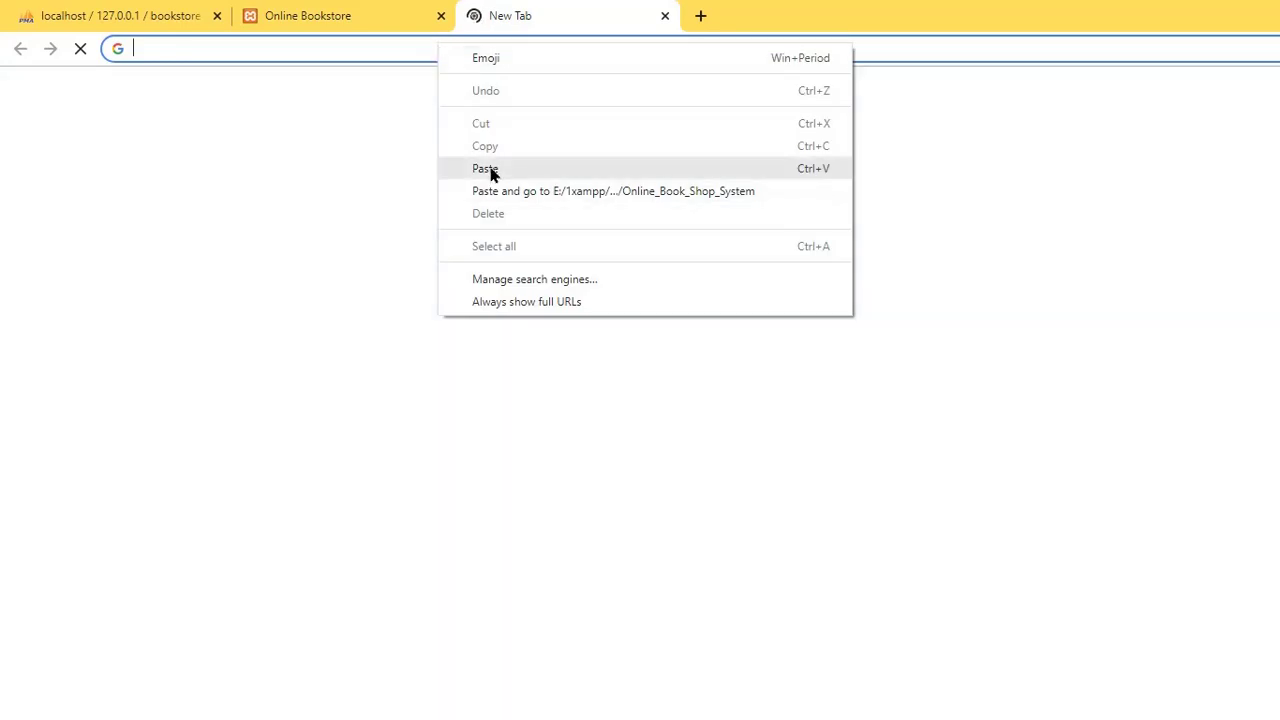
left_click(489, 170)
left_click_drag(248, 49, 137, 68)
key("BackSpace")
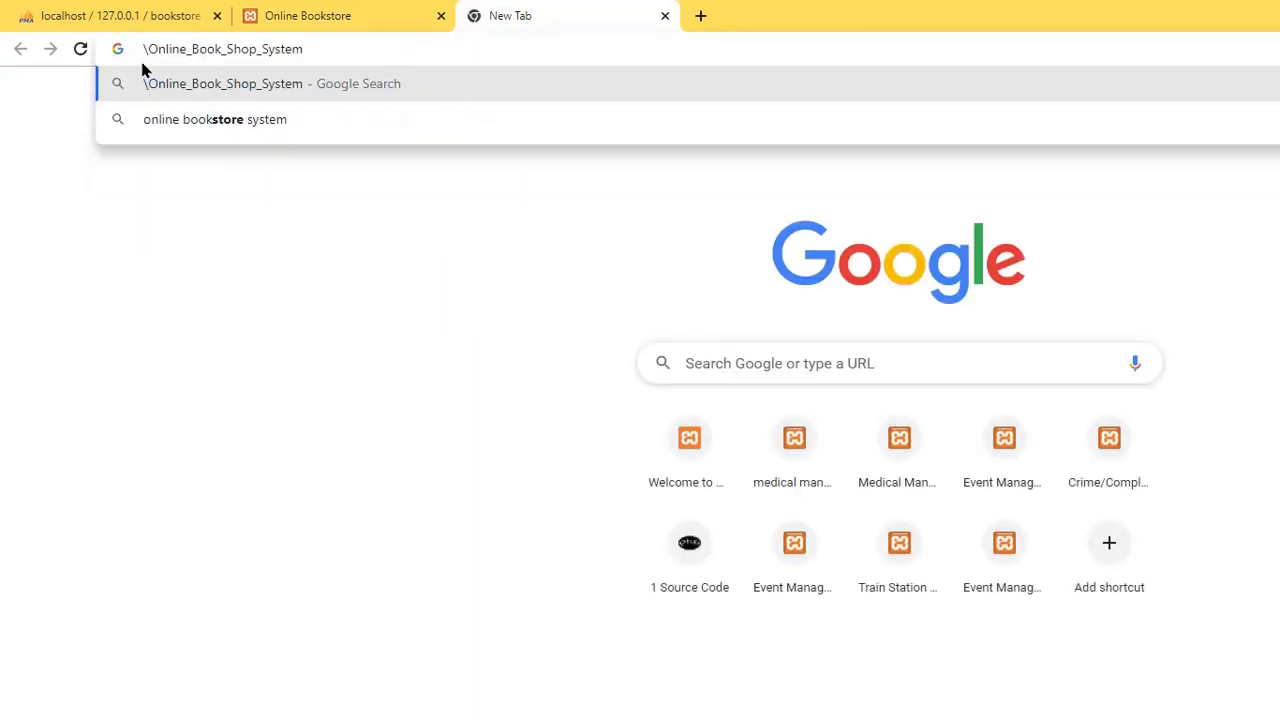
type("localhost")
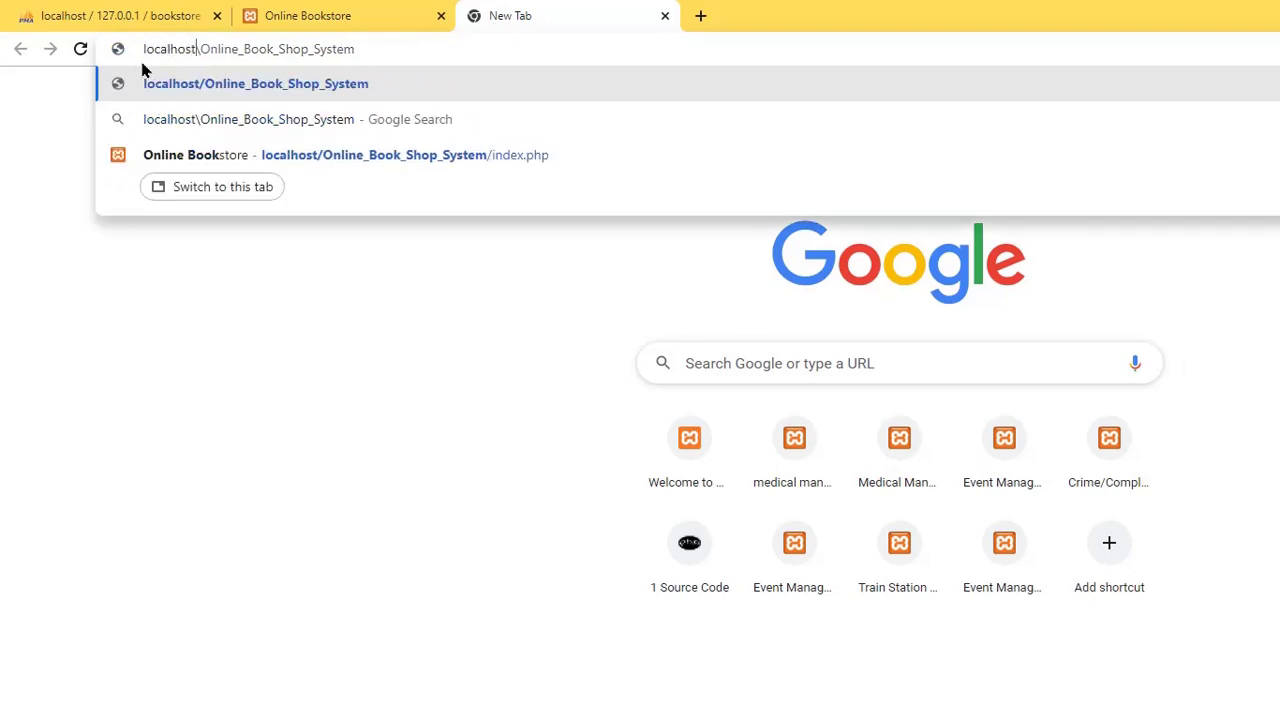
key("Return")
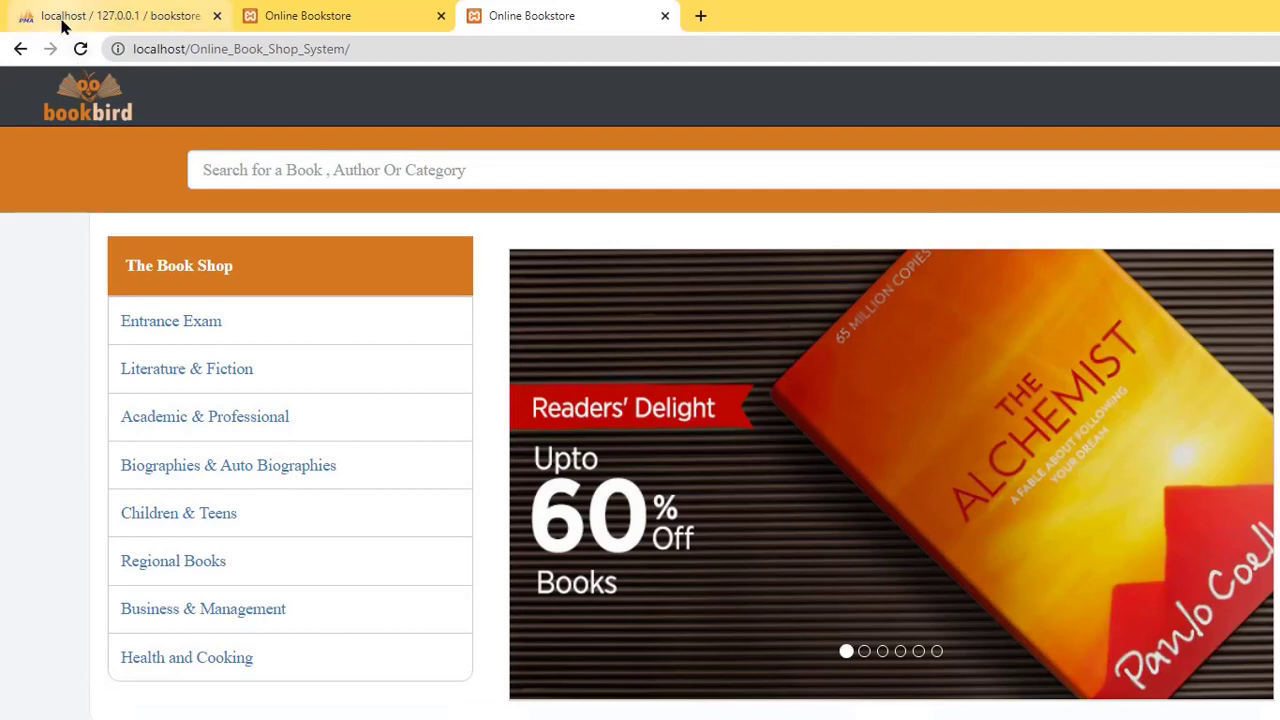
- Copy the first user's UserName value from the phpMyAdmin users table
left_click(24, 18)
left_click(514, 15)
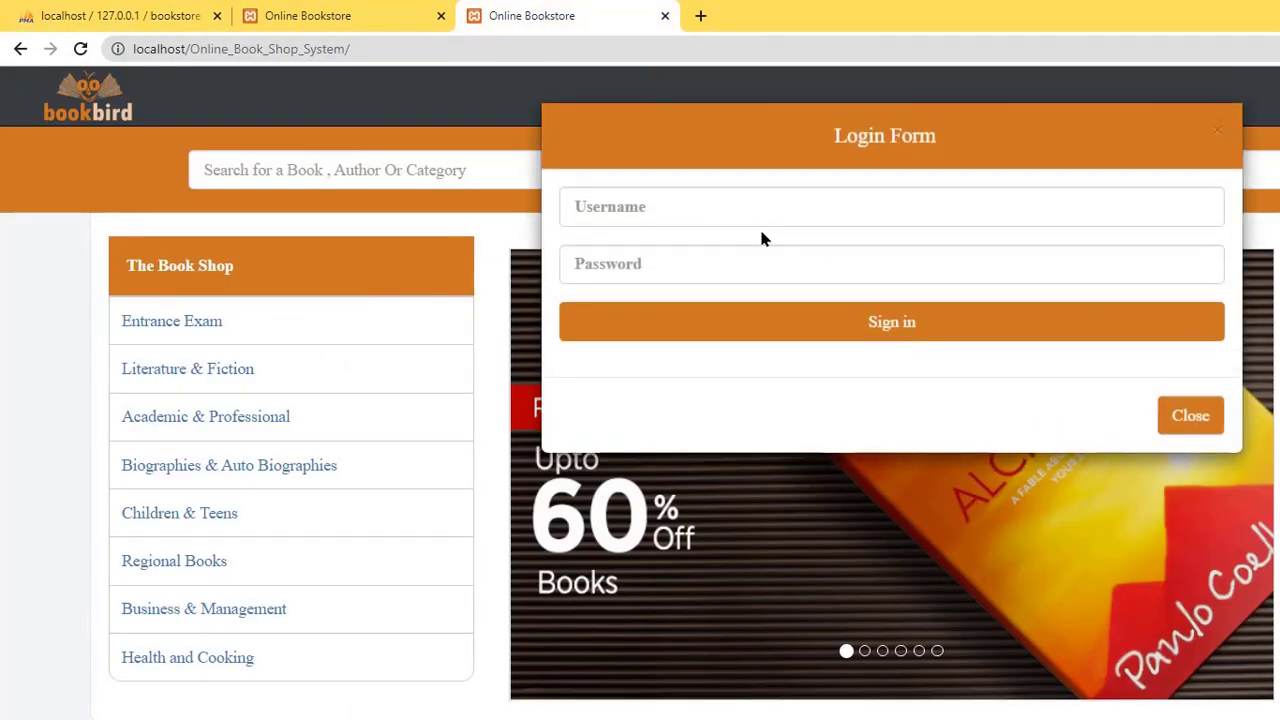
left_click(118, 18)
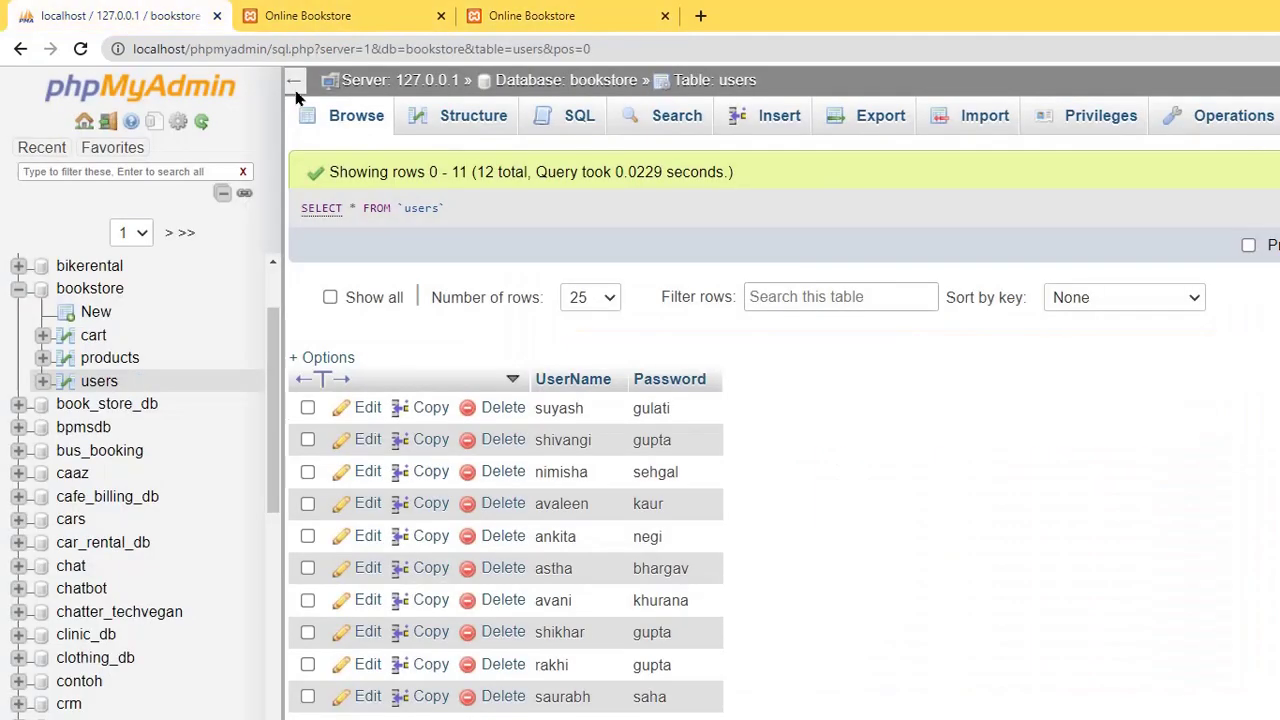
double_click(565, 410)
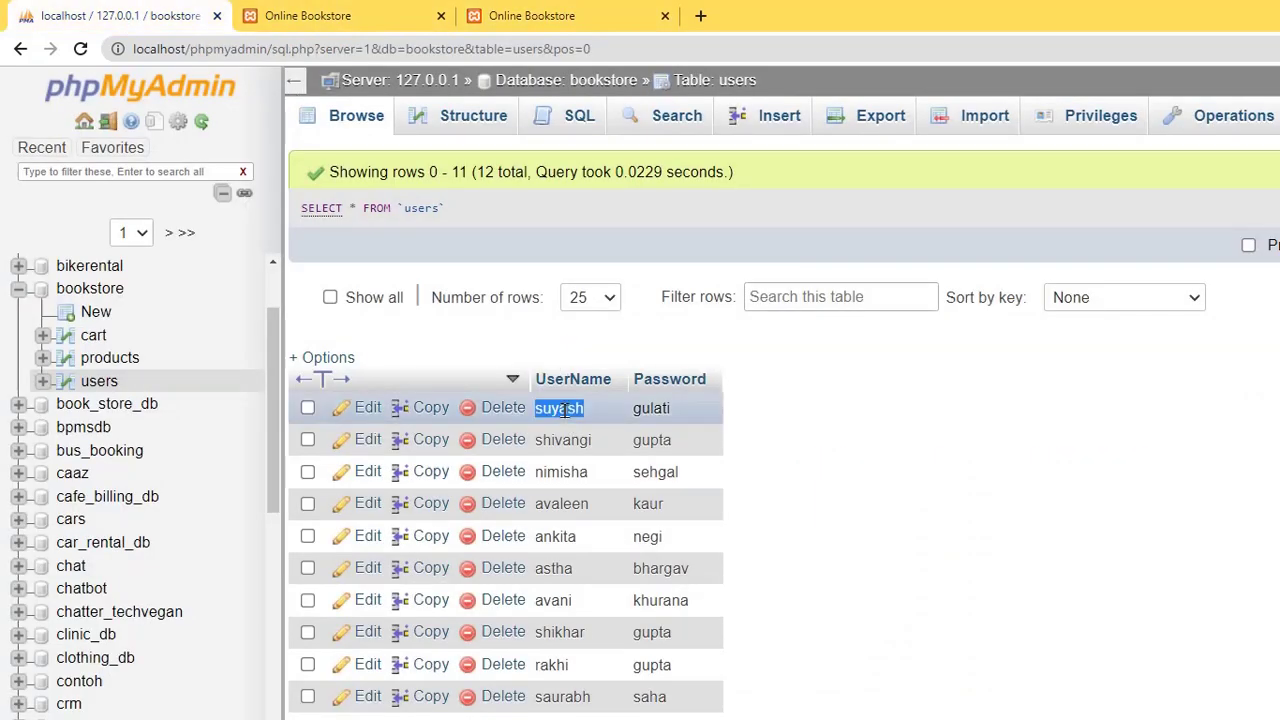
key("Escape")
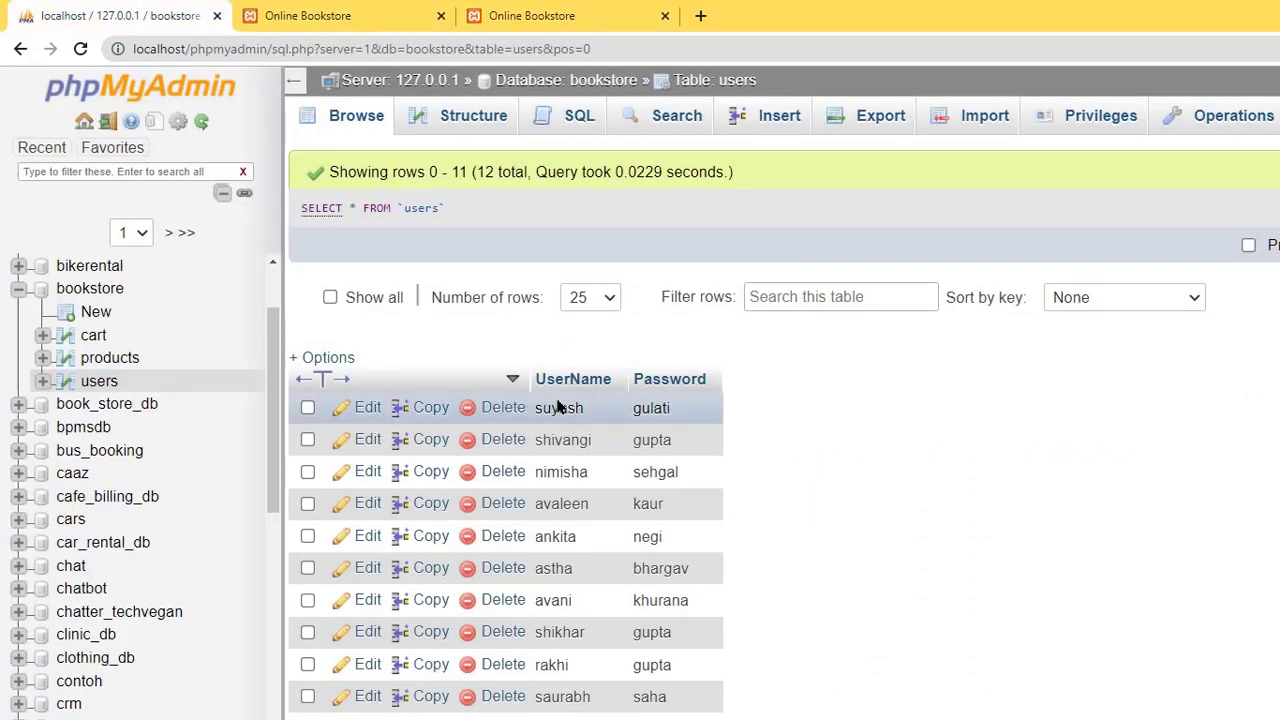
double_click(573, 405)
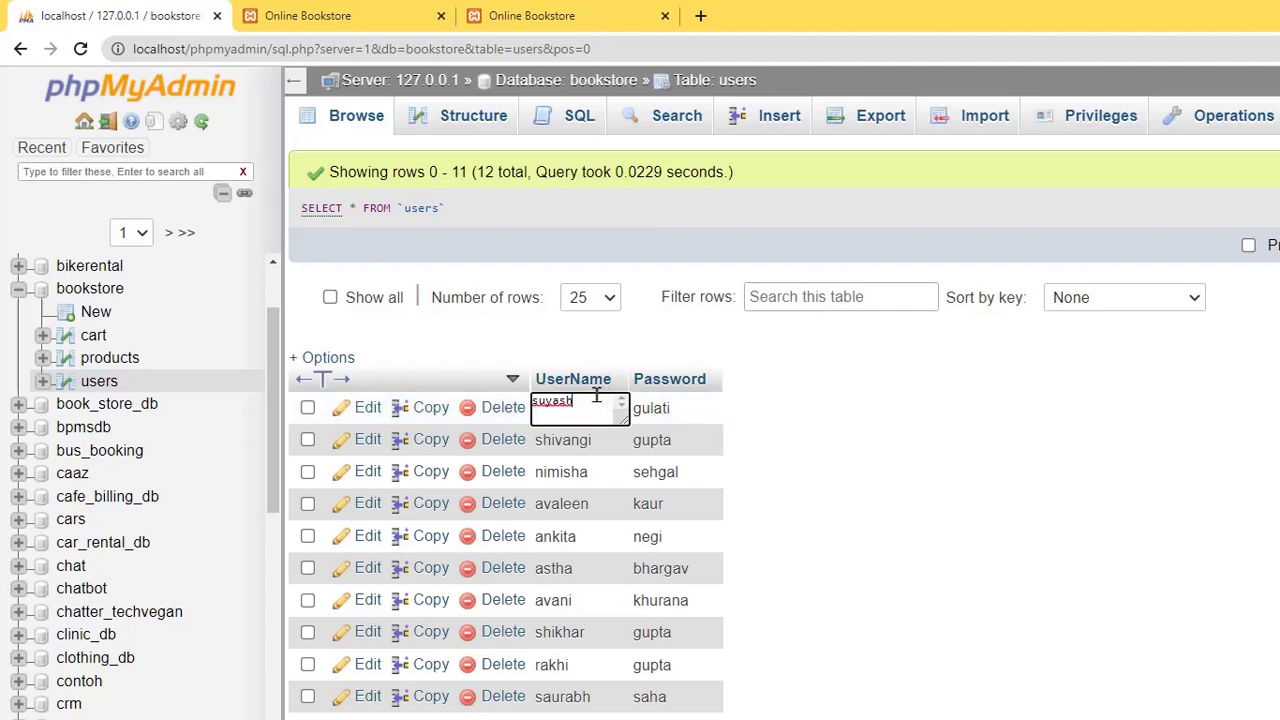
double_click(596, 396)
right_click(556, 398)
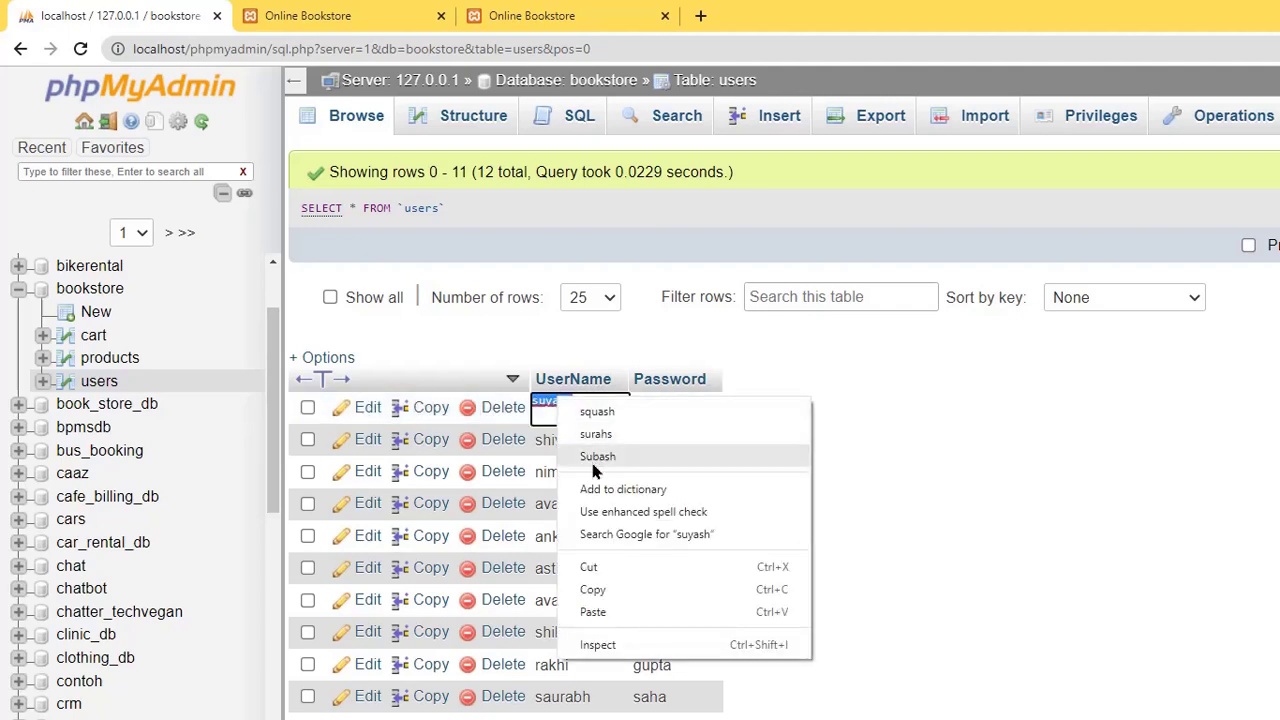
left_click(594, 590)
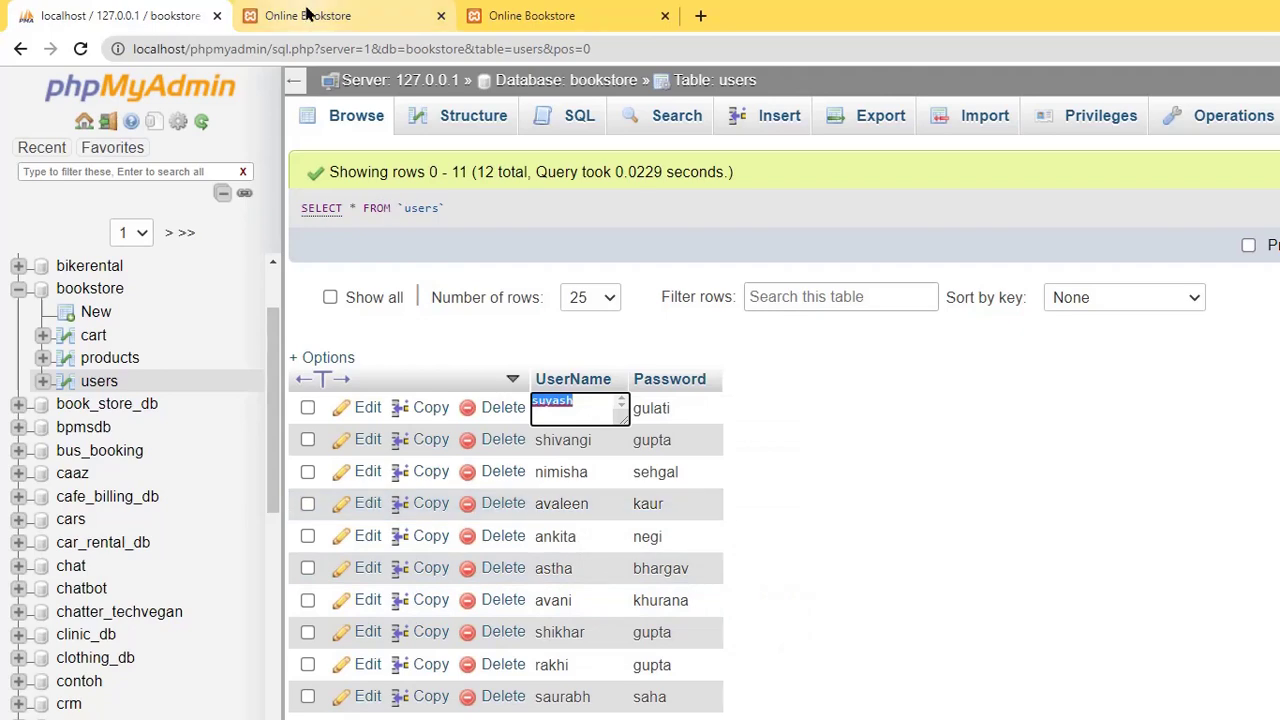
- Close the duplicate bookstore tab and paste the username into the login form's Username field
left_click(357, 12)
left_click(533, 10)
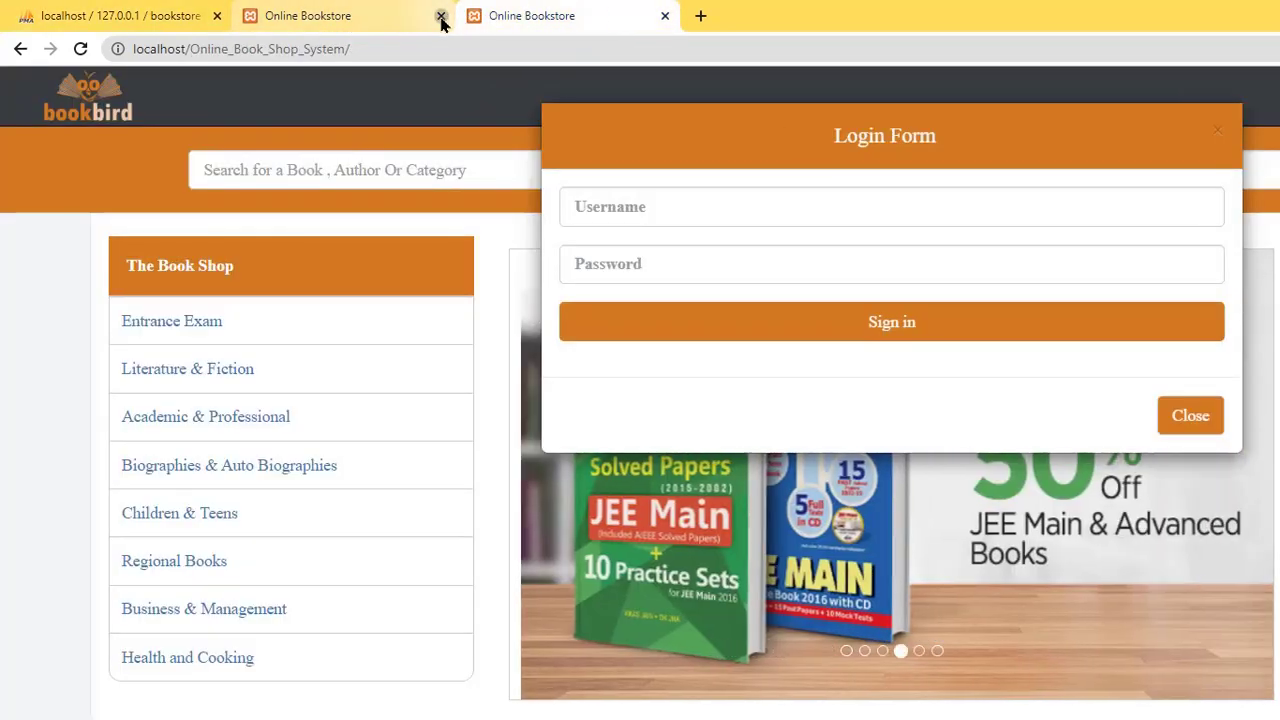
left_click(441, 16)
right_click(678, 203)
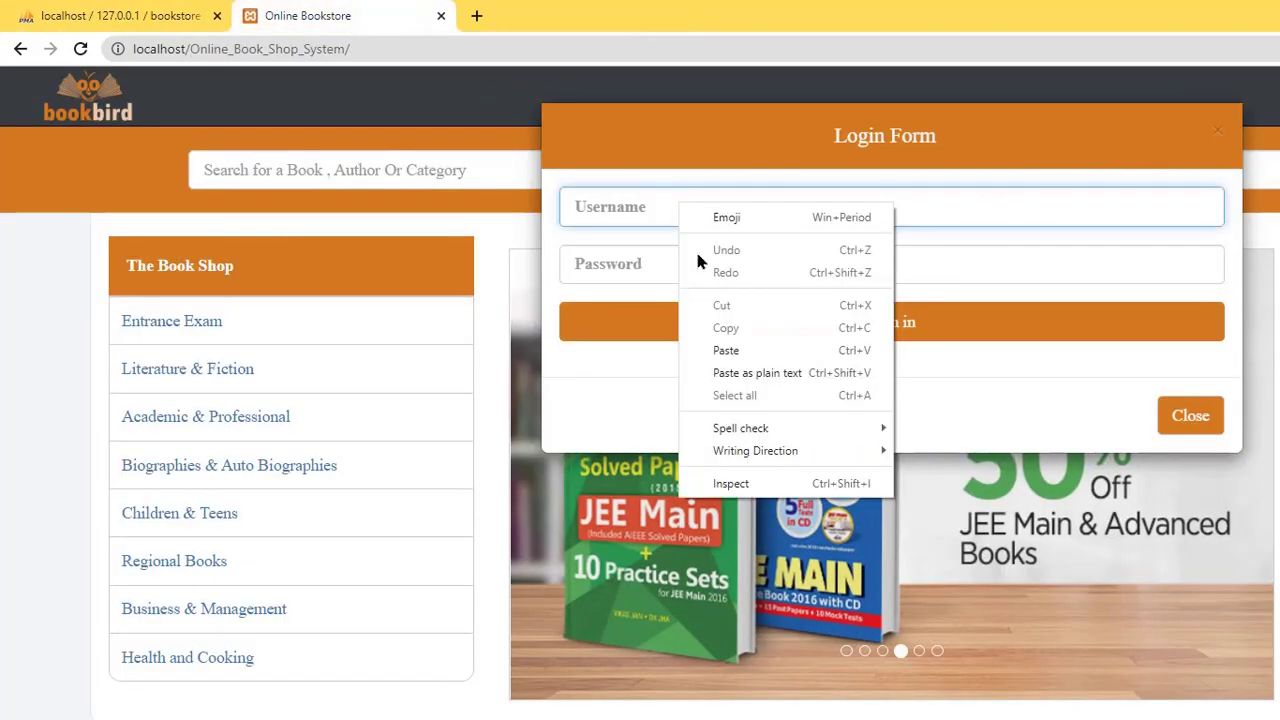
left_click(727, 353)
- Copy the first user's password into the login form's Password field and sign in
left_click(152, 10)
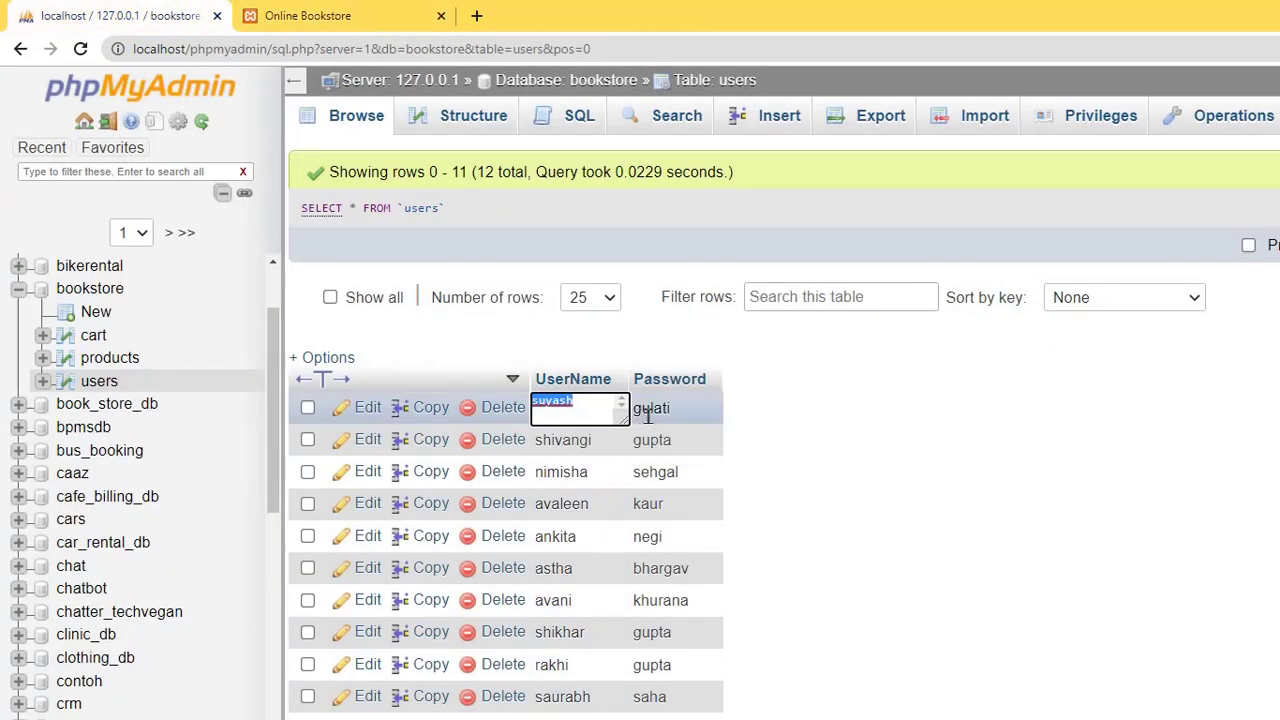
left_click(580, 403)
double_click(648, 416)
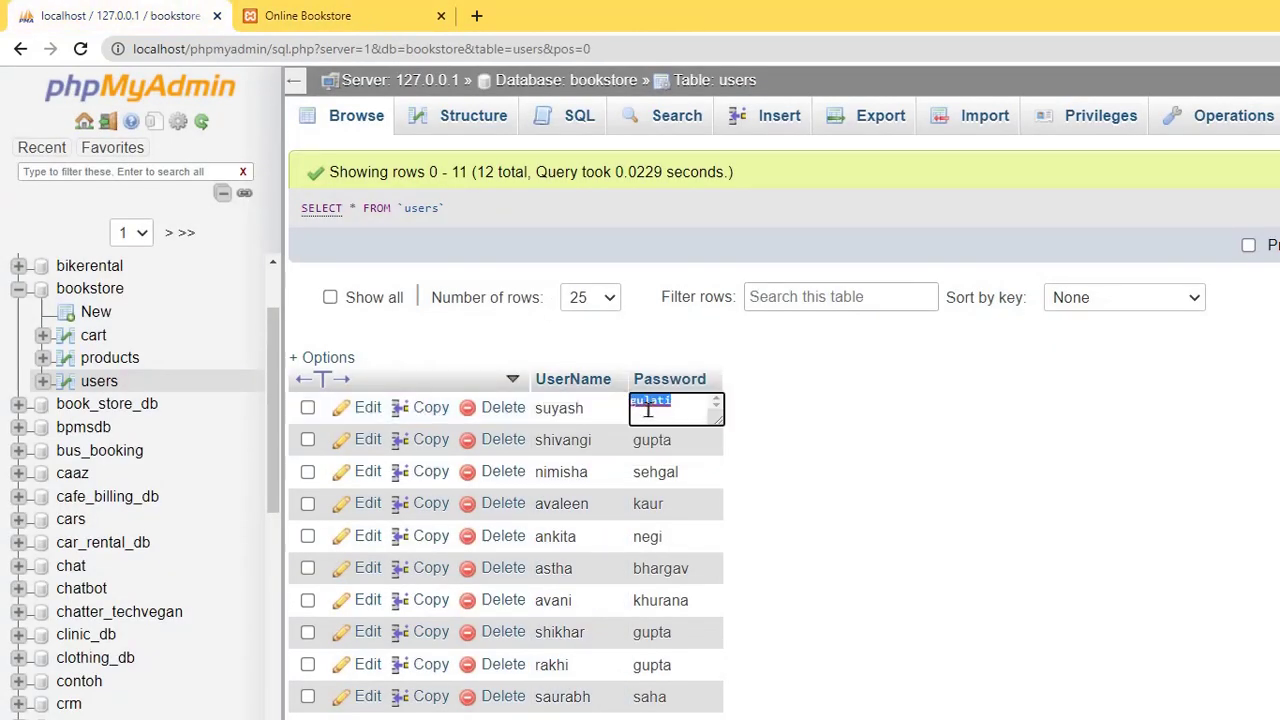
right_click(646, 407)
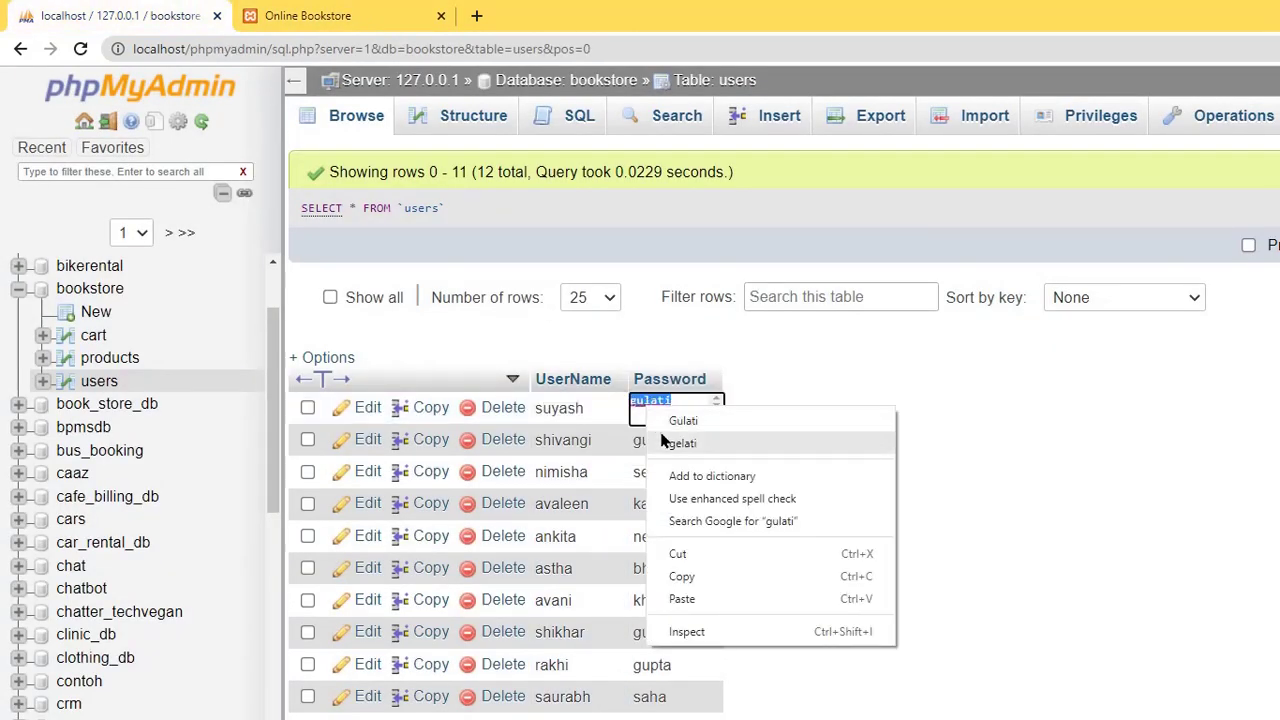
left_click(687, 576)
left_click(335, 5)
right_click(657, 258)
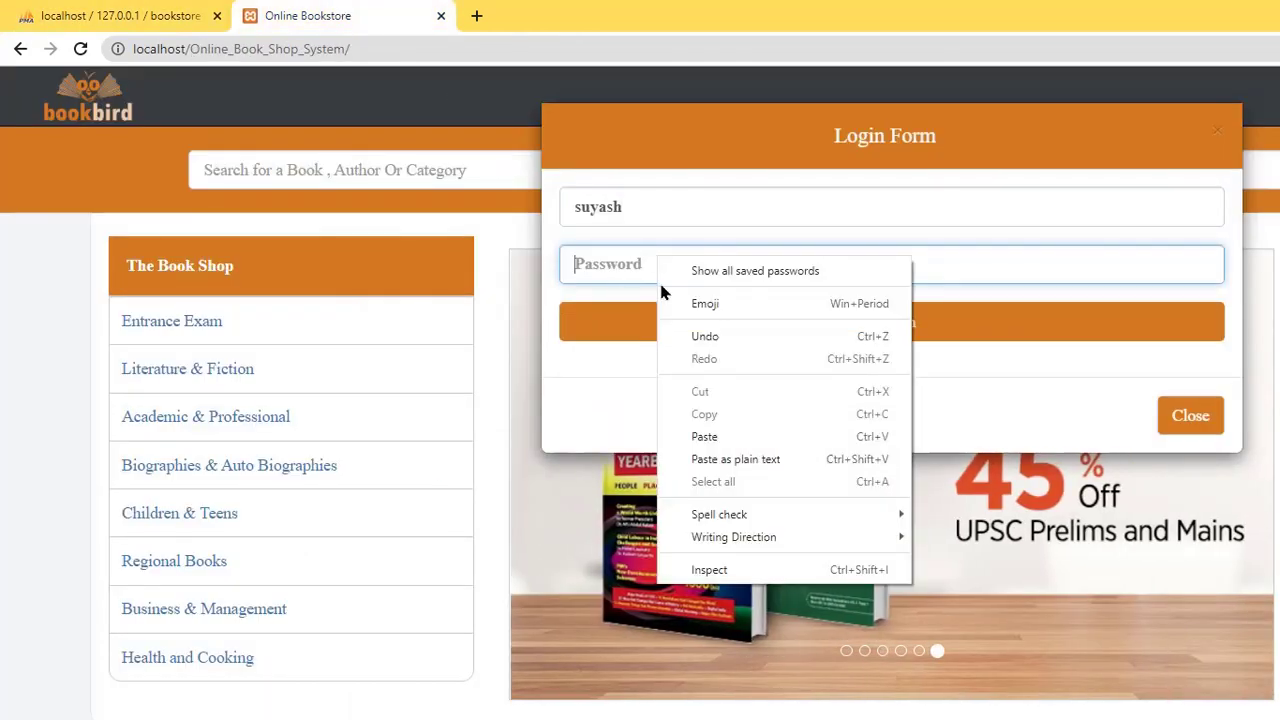
left_click(704, 436)
left_click(709, 329)
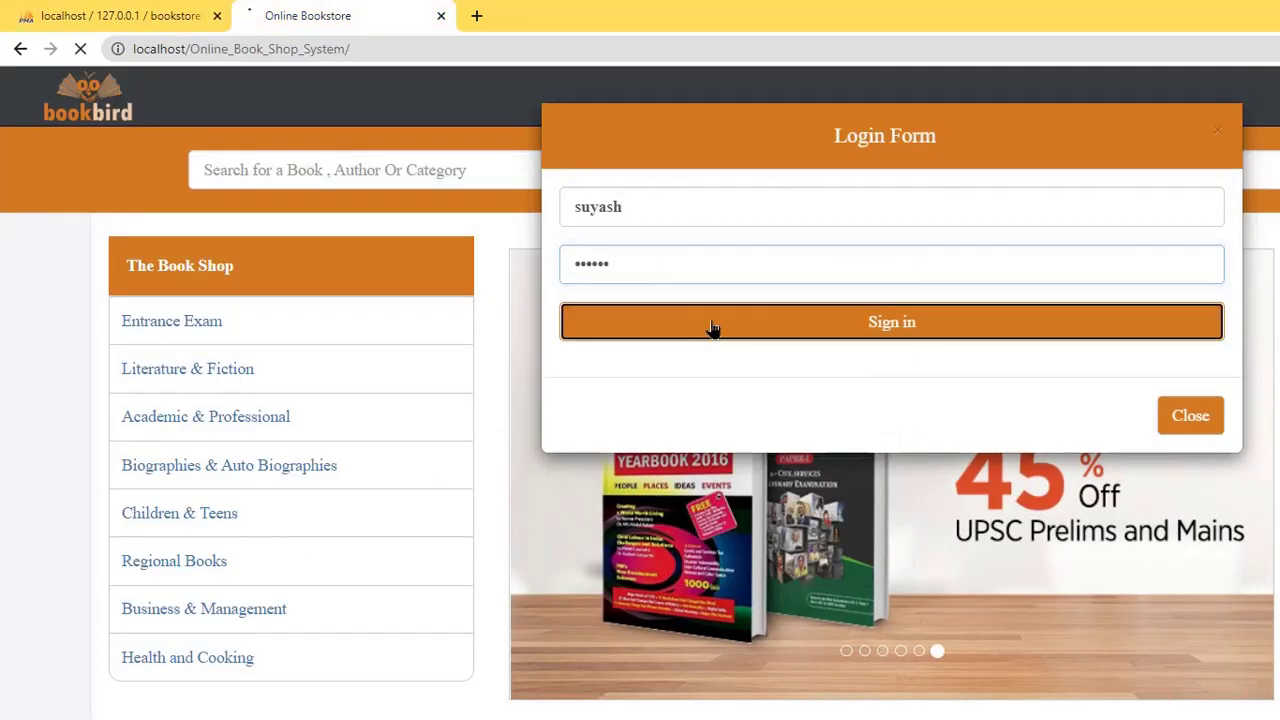
- Dismiss the successful-login alert and open the Literature & Fiction category
left_click(1074, 165)
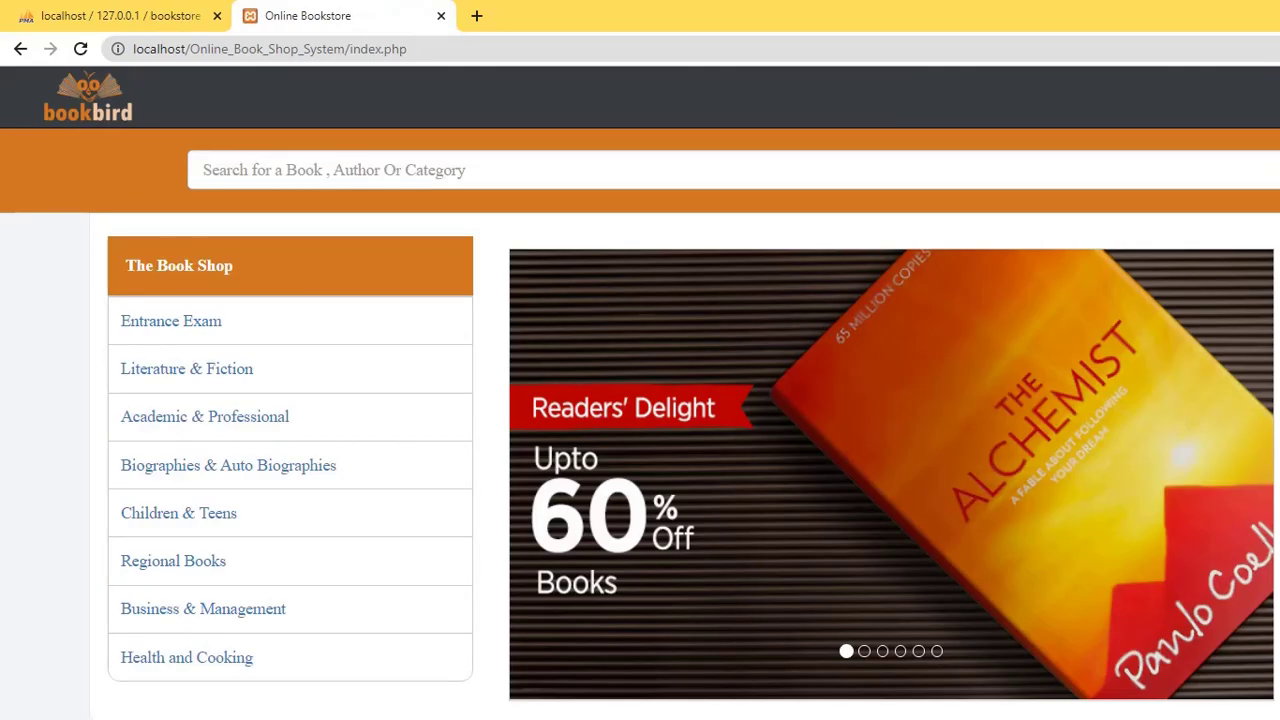
scroll(385, 219, "down", 8)
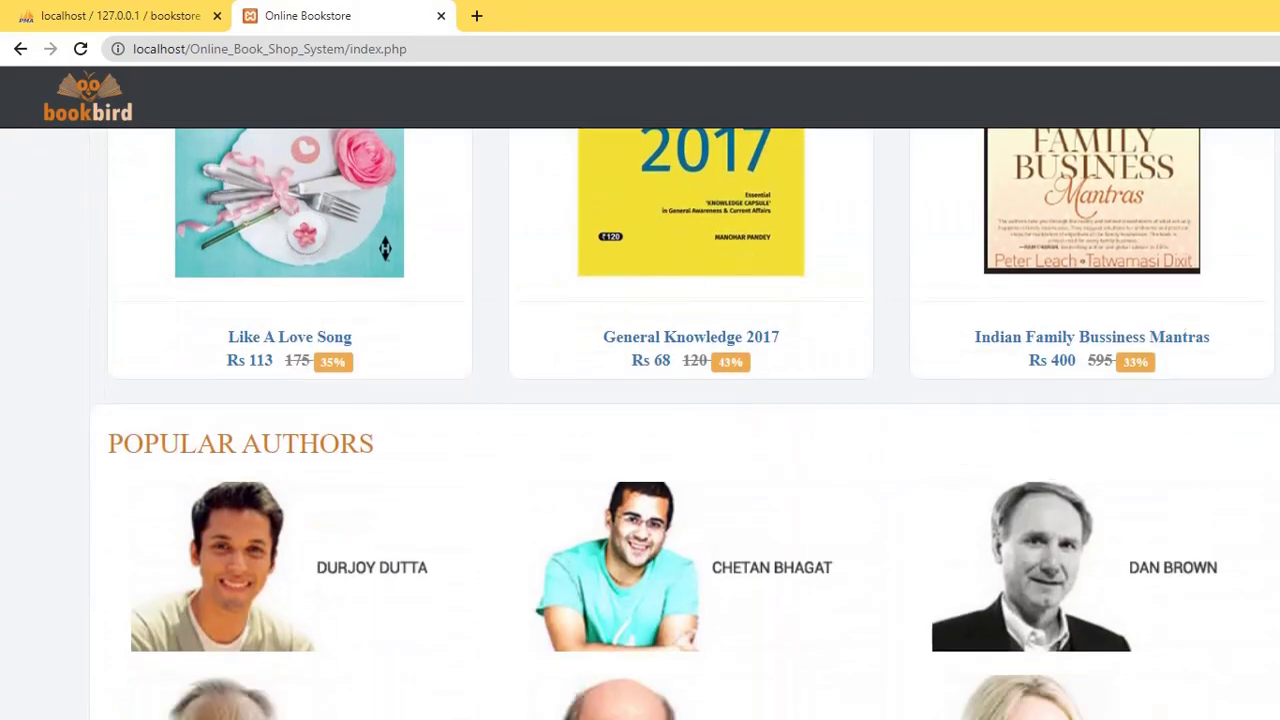
scroll(191, 420, "up", 8)
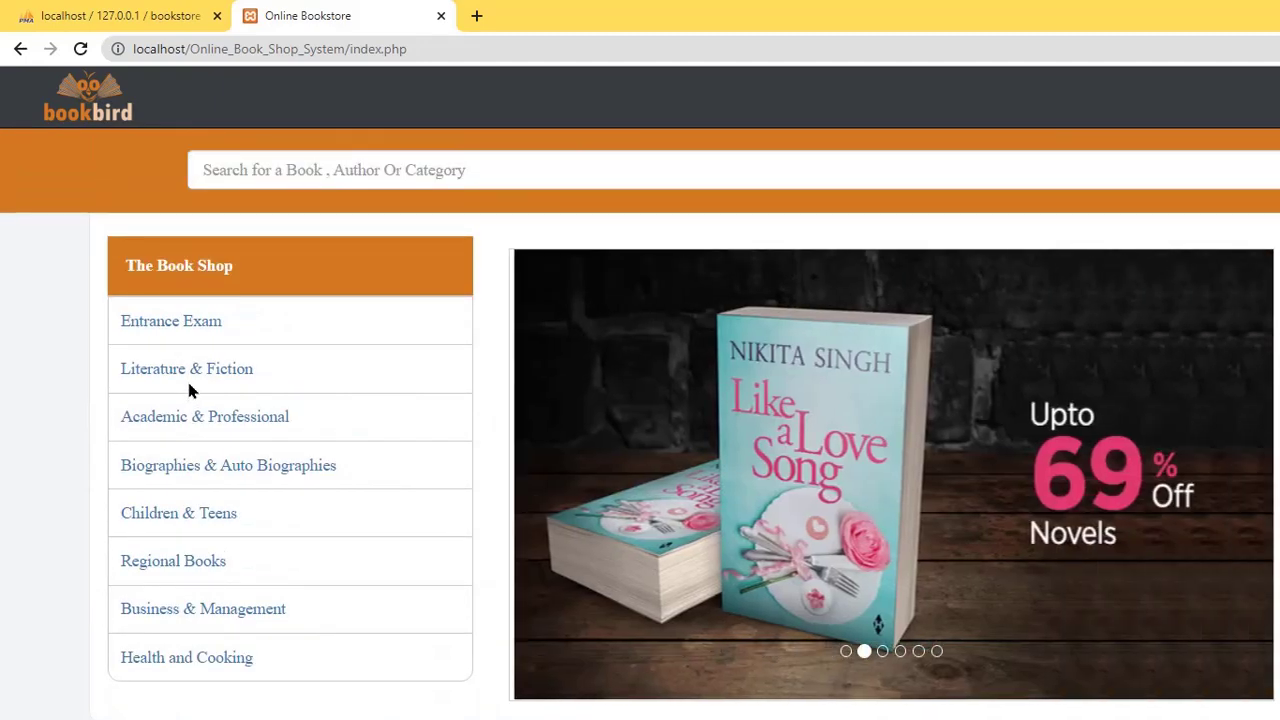
left_click(189, 374)
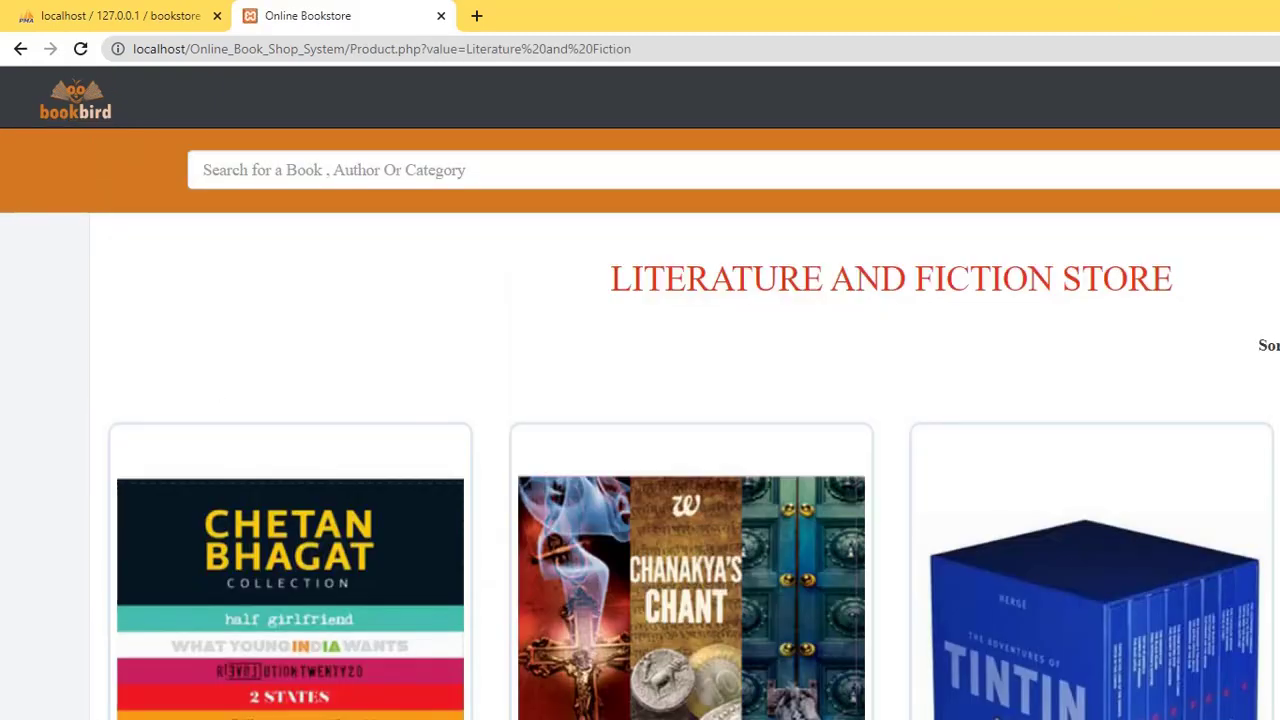
- Return home, open Children & Teens, and dismiss the 'successfully logged out!!' alert
left_click(76, 110)
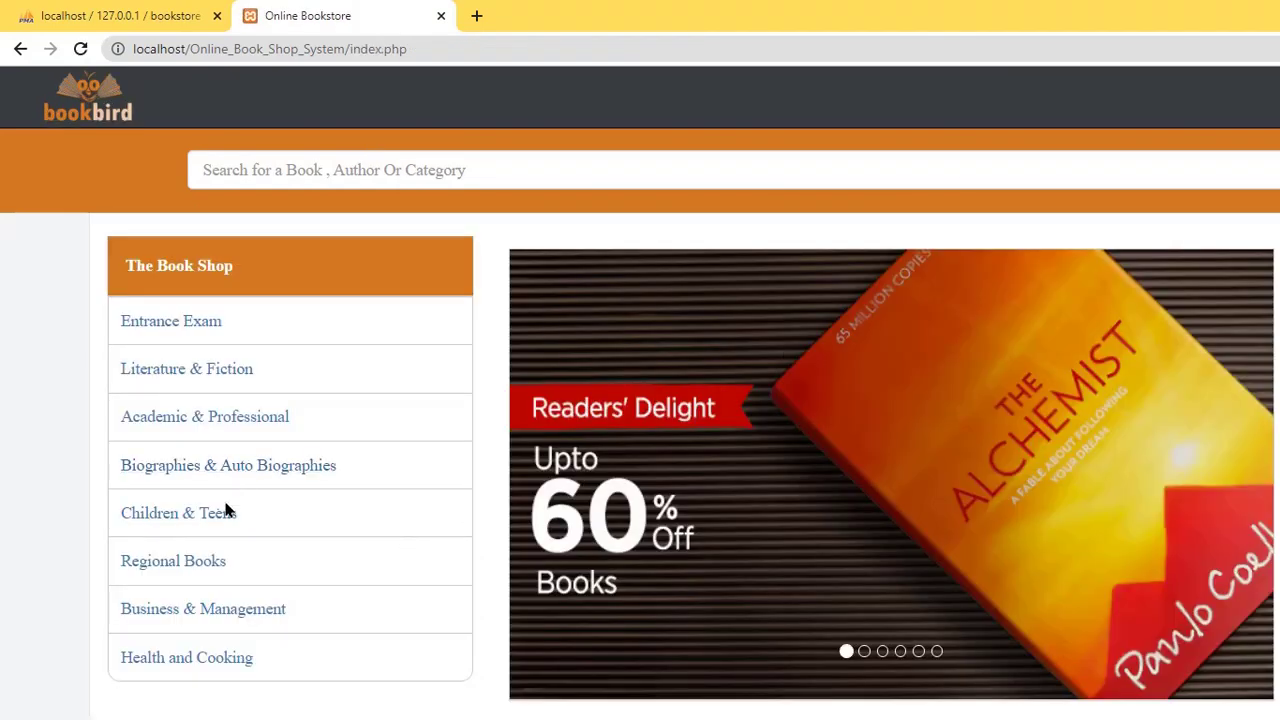
left_click(212, 516)
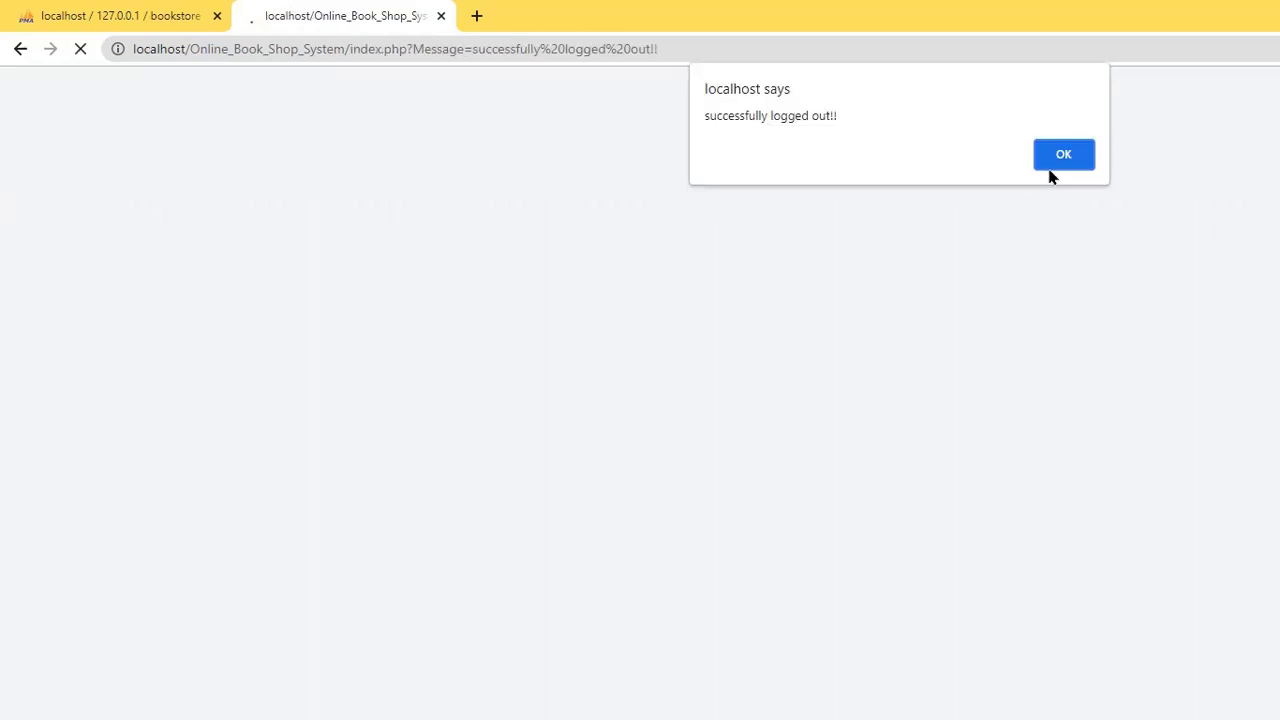
left_click(1058, 160)
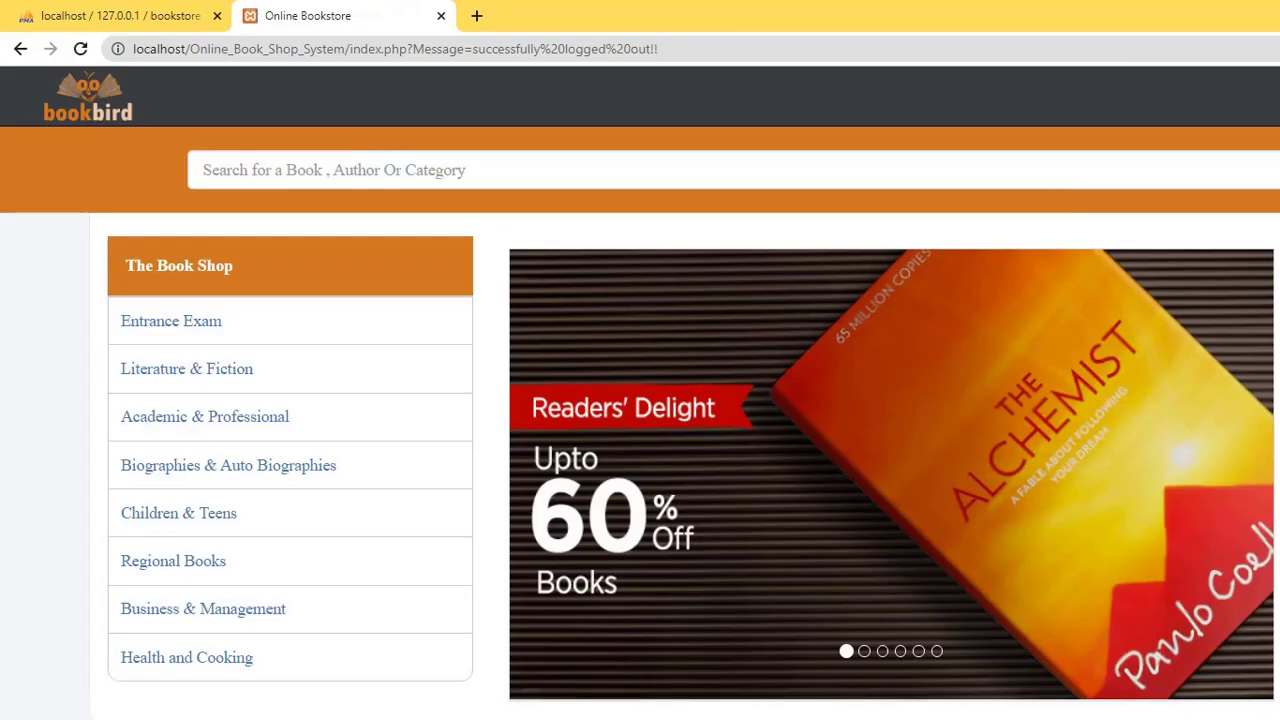